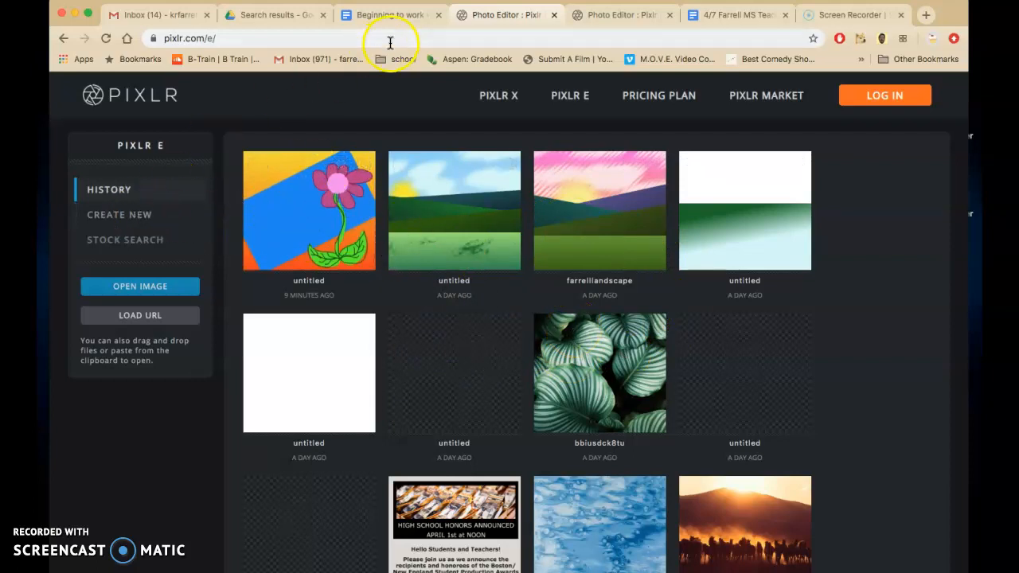
Step: Create a Full HD 1920x1080 image with a white background, naming it with the surname followed by Pixlr
{"action": "left_click", "coordinate": [391, 18]}
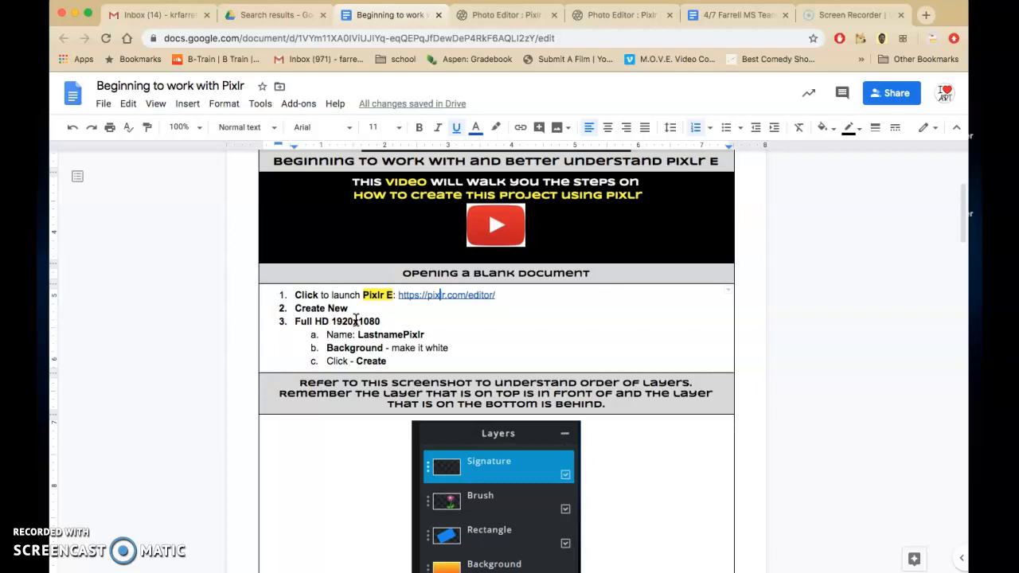
{"action": "left_click", "coordinate": [476, 23]}
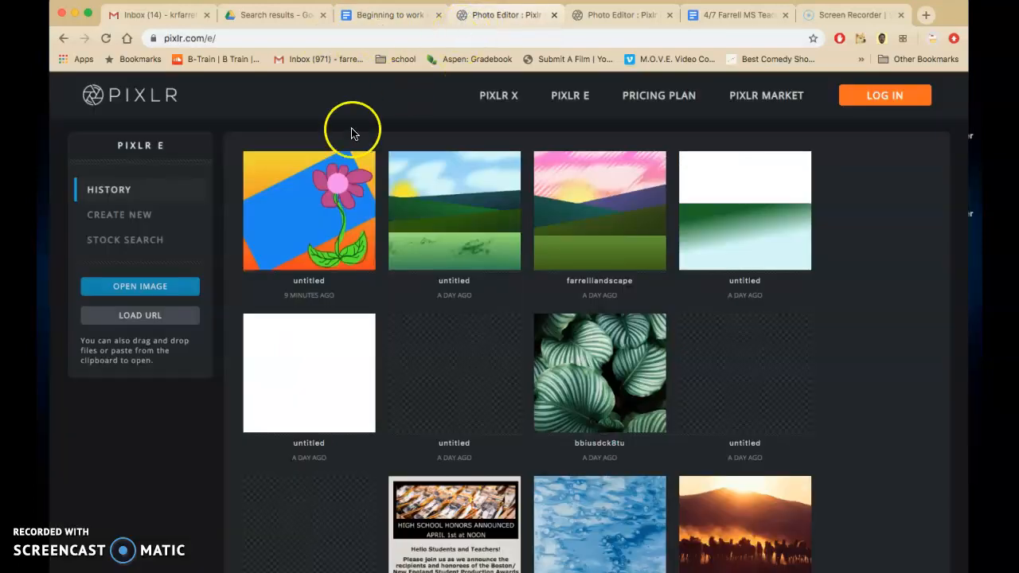
{"action": "left_click", "coordinate": [123, 222]}
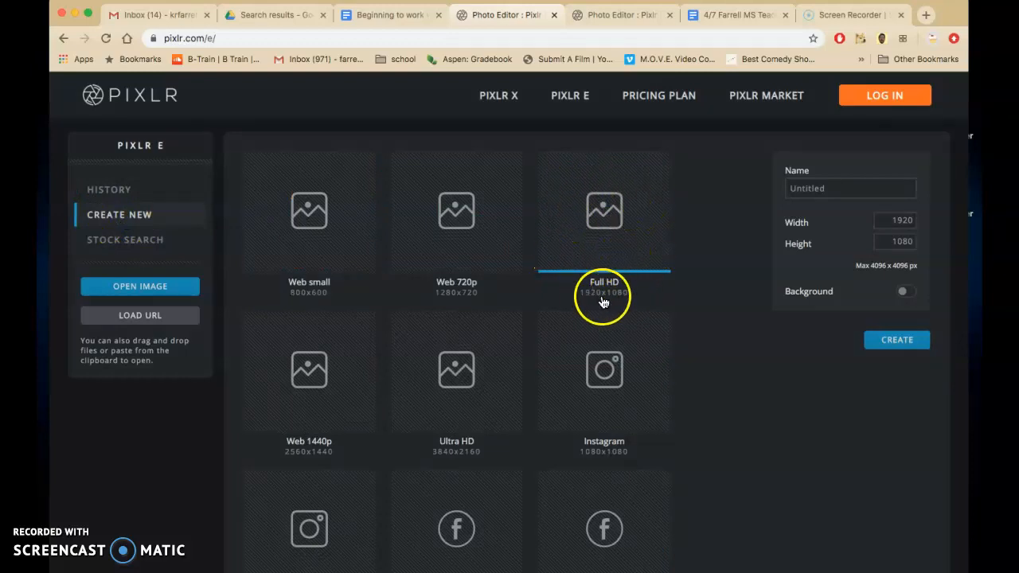
{"action": "left_click", "coordinate": [823, 188]}
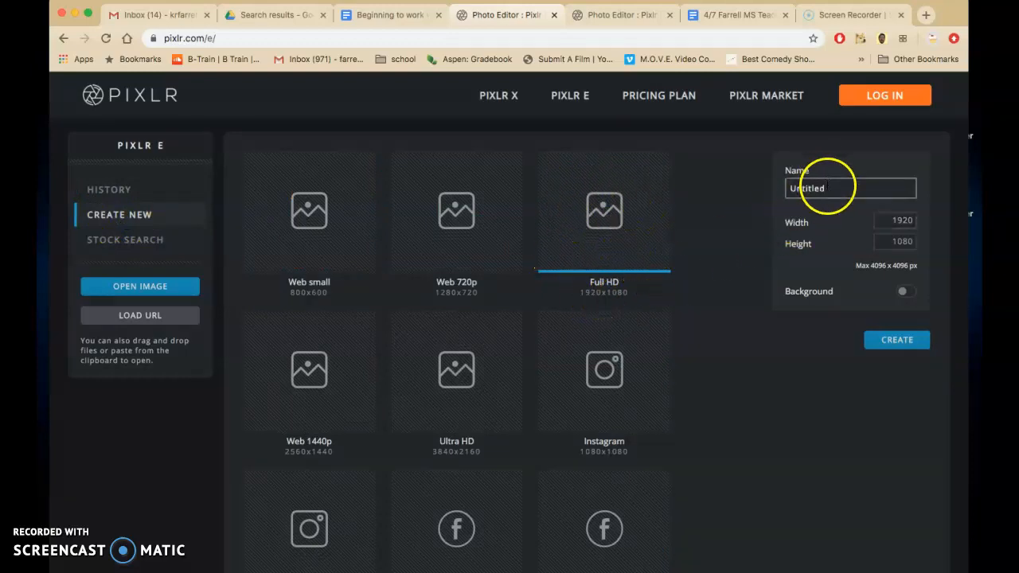
{"action": "left_click_drag", "start_coordinate": [833, 187], "coordinate": [786, 188]}
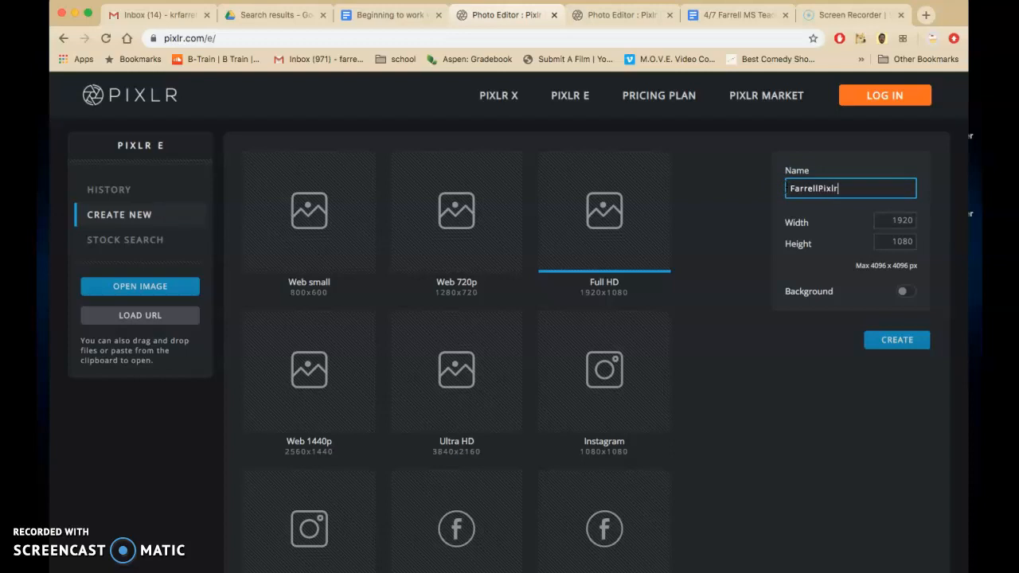
{"action": "left_click", "coordinate": [904, 294]}
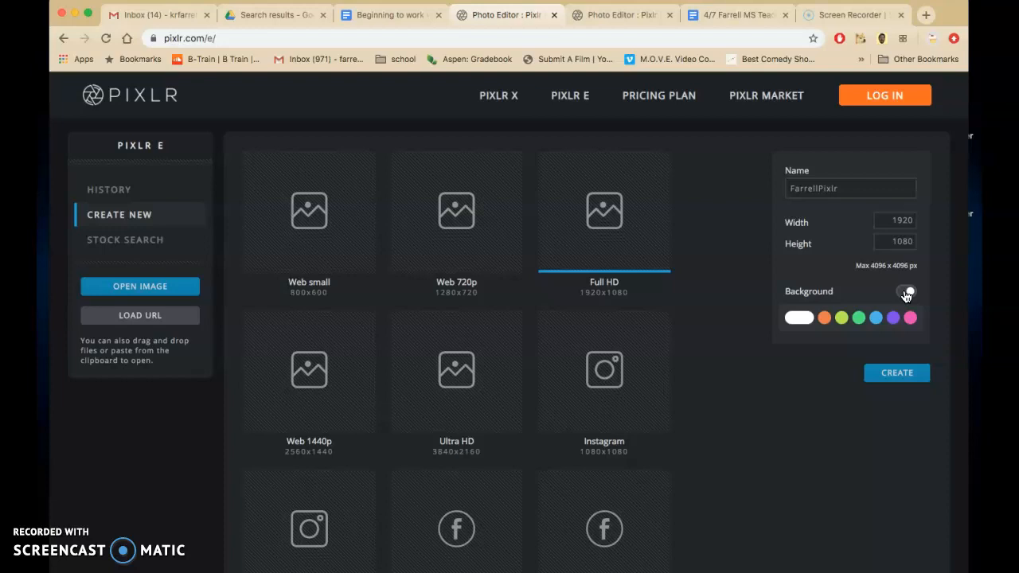
{"action": "left_click", "coordinate": [800, 318]}
{"action": "left_click", "coordinate": [792, 342]}
{"action": "left_click", "coordinate": [887, 505]}
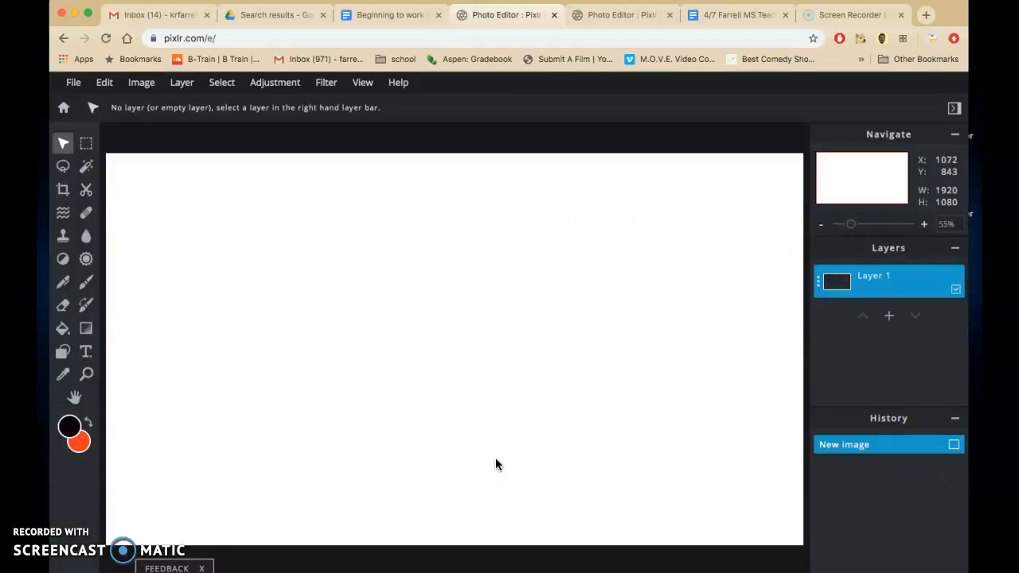
Step: Switch to the Google Docs instructions, set the zoom to Fit, and review the layer order and the Background layer directions
{"action": "left_click", "coordinate": [390, 15]}
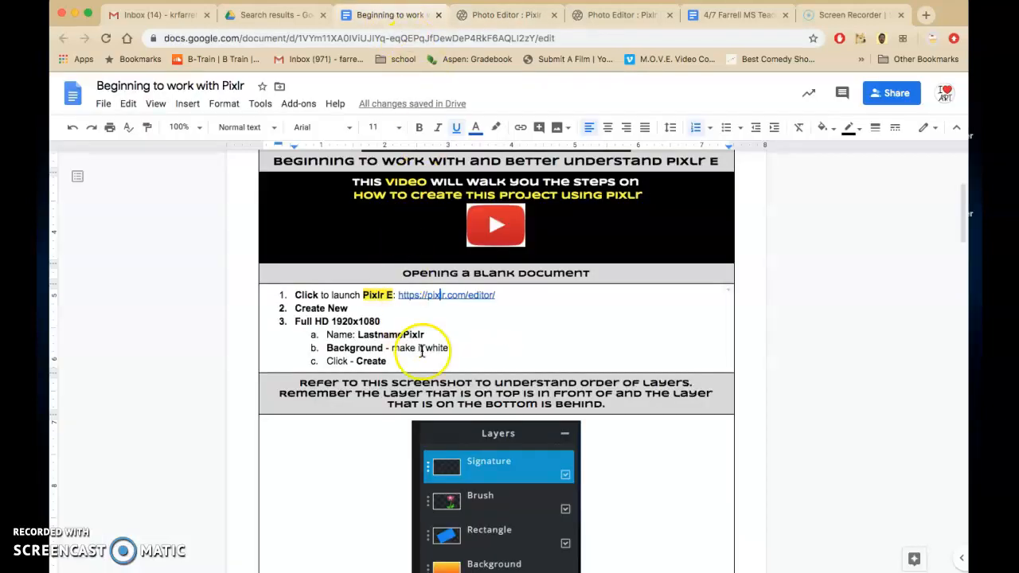
{"action": "scroll", "coordinate": [366, 406], "scroll_direction": "down", "scroll_amount": 2}
{"action": "scroll", "coordinate": [366, 406], "scroll_direction": "down", "scroll_amount": 2}
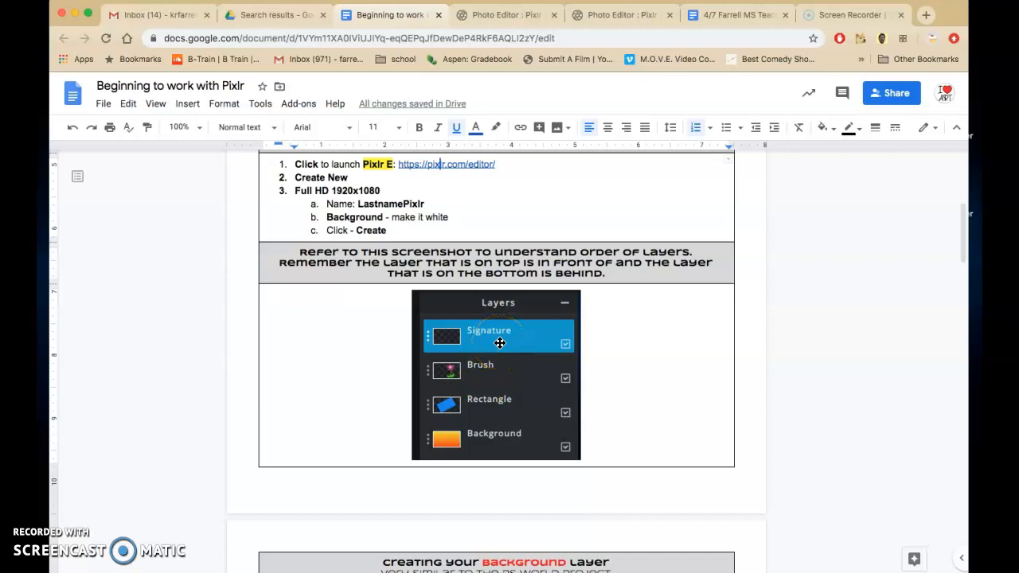
{"action": "scroll", "coordinate": [682, 428], "scroll_direction": "down", "scroll_amount": 5}
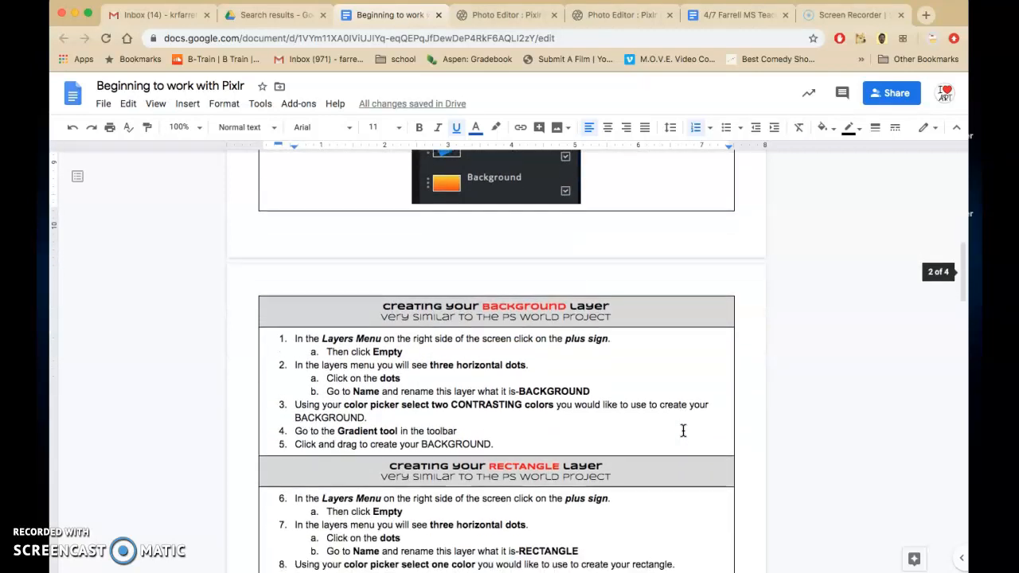
{"action": "scroll", "coordinate": [683, 429], "scroll_direction": "down", "scroll_amount": 3}
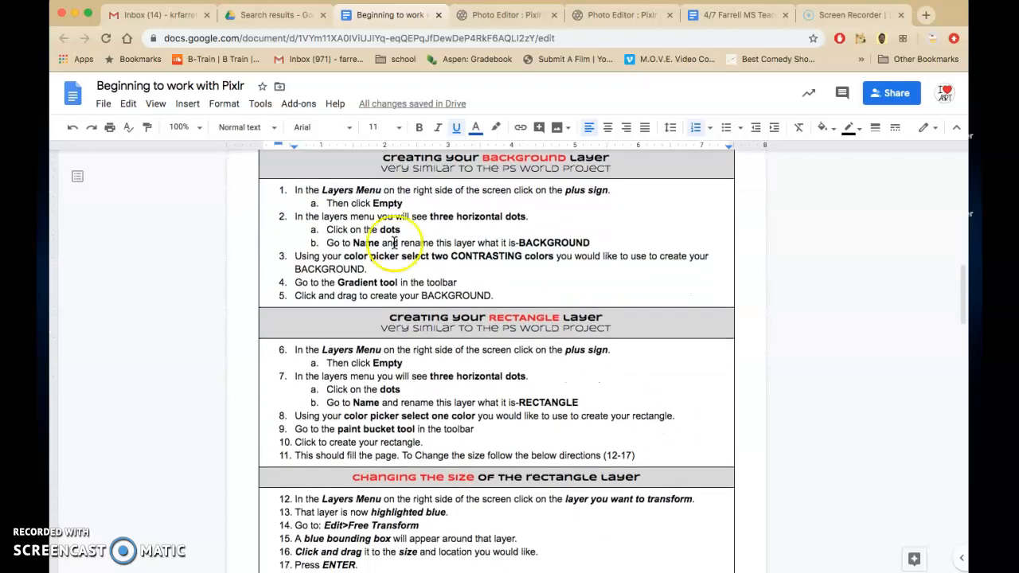
{"action": "left_click", "coordinate": [183, 128]}
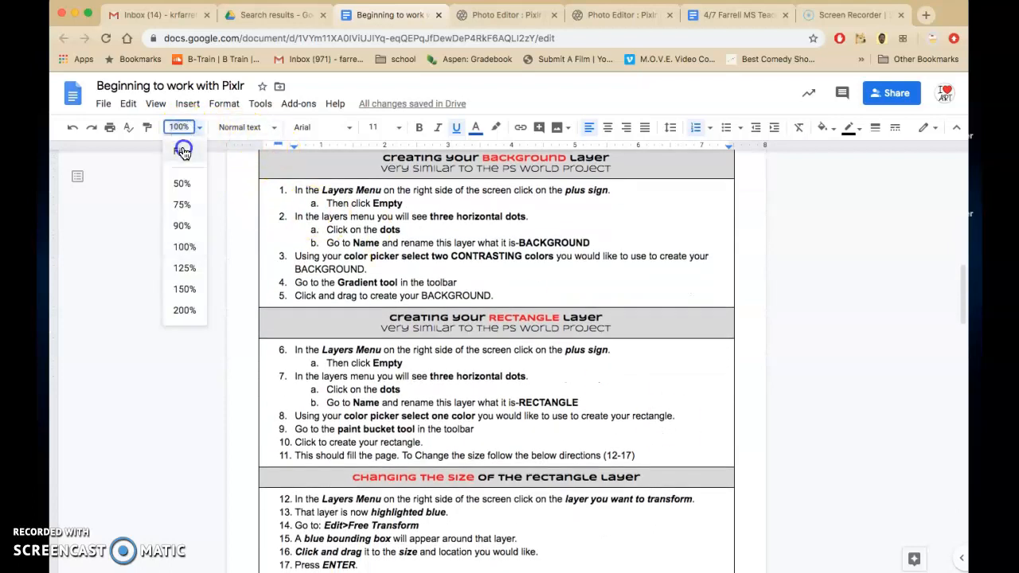
{"action": "left_click", "coordinate": [183, 152]}
{"action": "scroll", "coordinate": [533, 292], "scroll_direction": "up", "scroll_amount": 1}
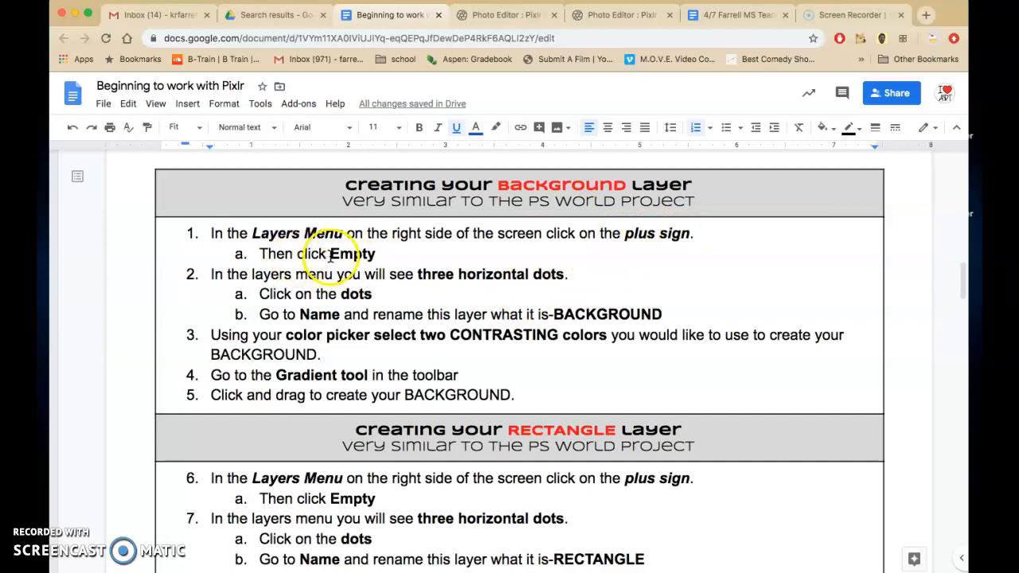
{"action": "scroll", "coordinate": [391, 257], "scroll_direction": "down", "scroll_amount": 1}
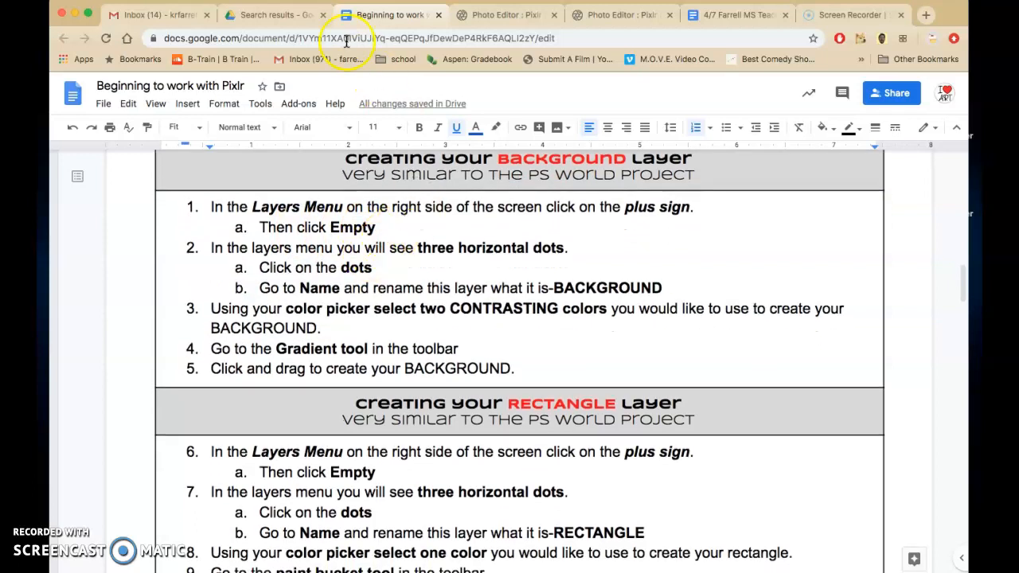
Step: Switch back to the Pixlr image and add an empty layer above Layer 1
{"action": "left_click", "coordinate": [485, 18]}
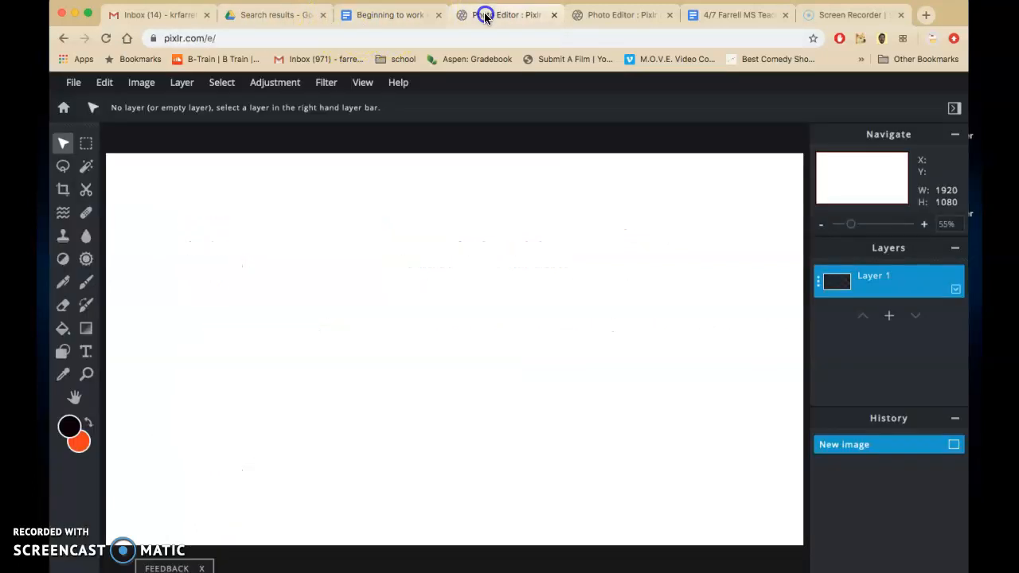
{"action": "left_click", "coordinate": [889, 319]}
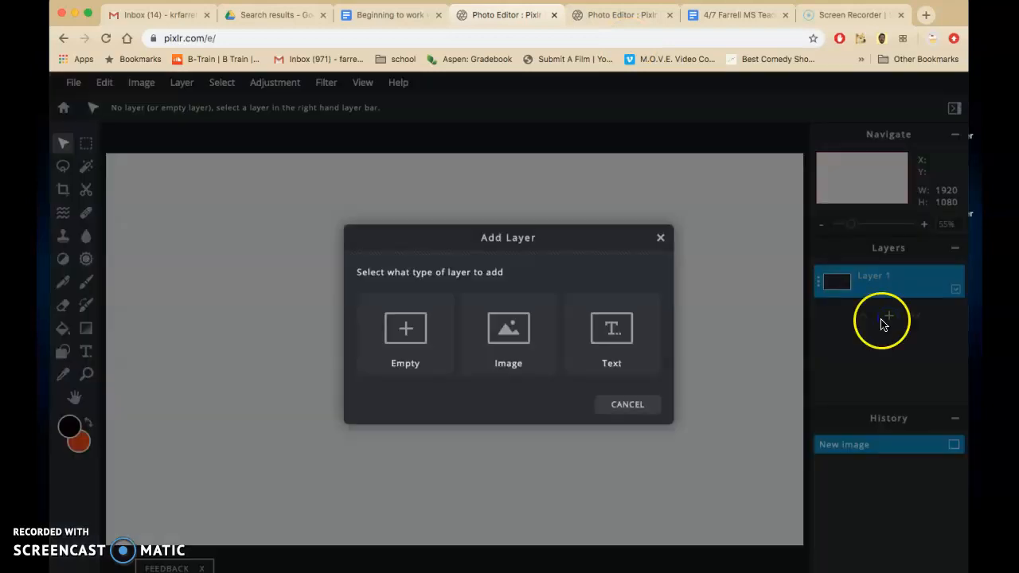
{"action": "left_click", "coordinate": [412, 353]}
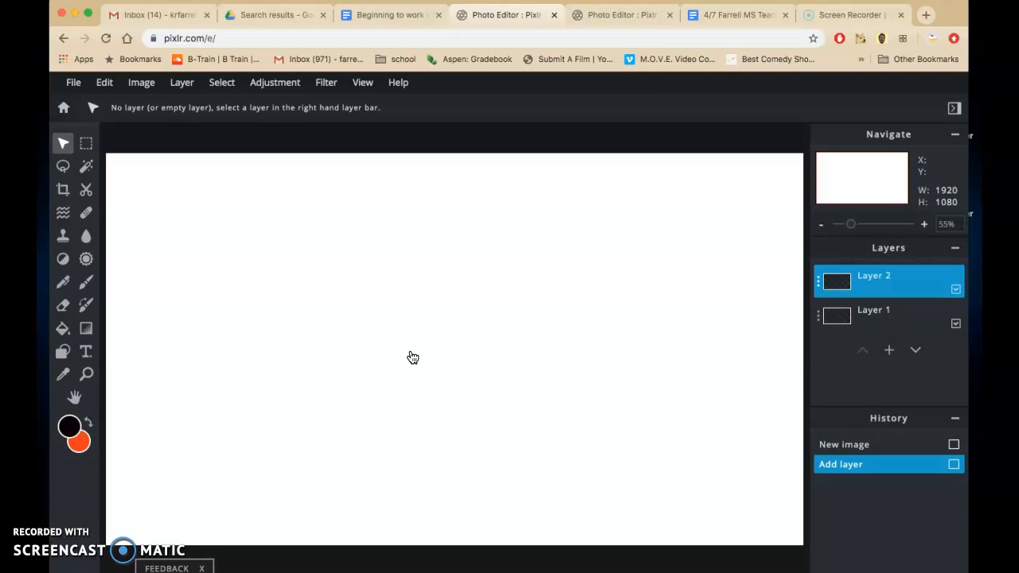
Step: Rename the new empty layer as Background and close its settings
{"action": "left_click", "coordinate": [818, 285]}
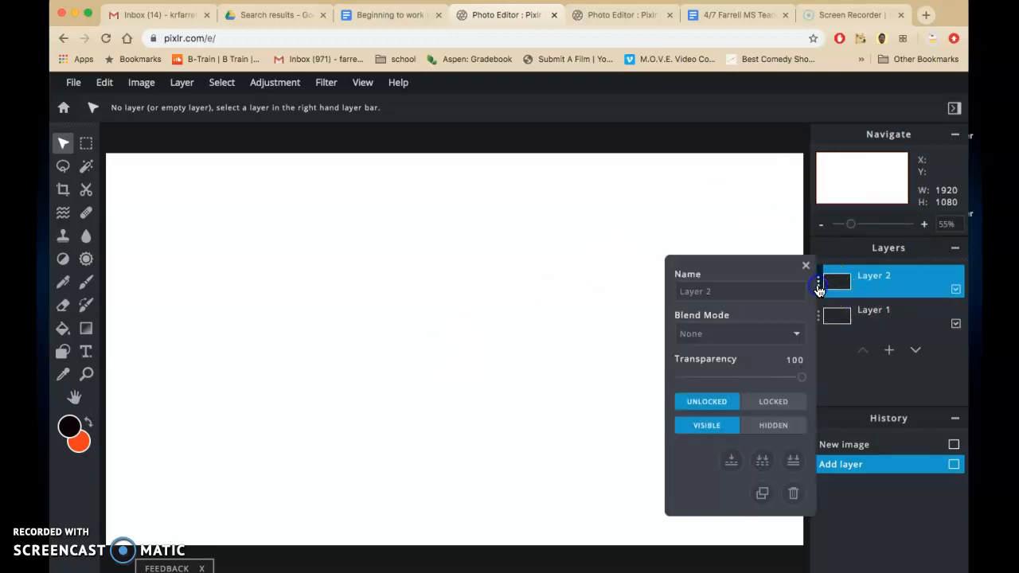
{"action": "left_click", "coordinate": [740, 292]}
{"action": "left_click_drag", "start_coordinate": [740, 292], "coordinate": [667, 297]}
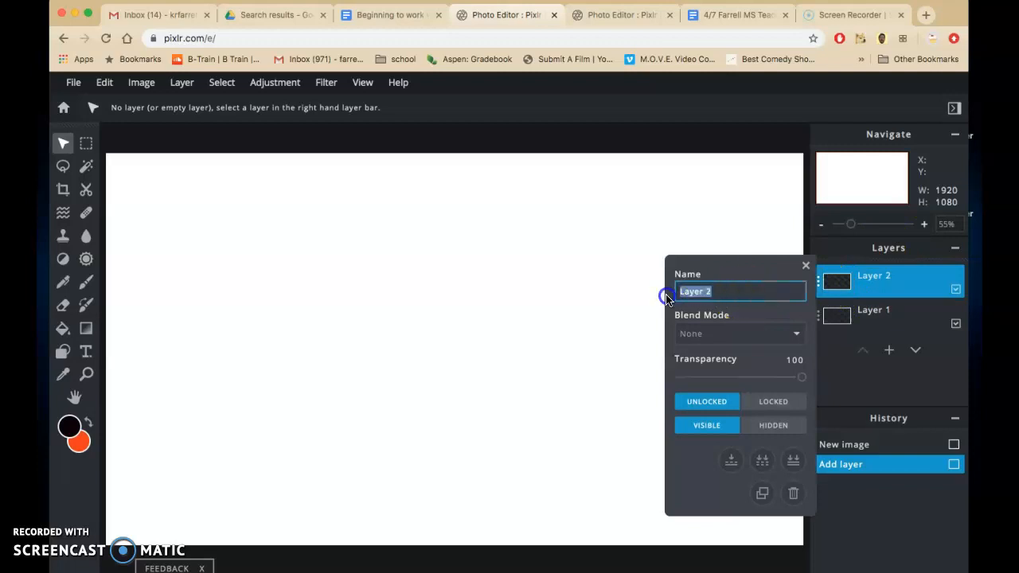
{"action": "type", "text": "Background"}
{"action": "key", "text": "Return"}
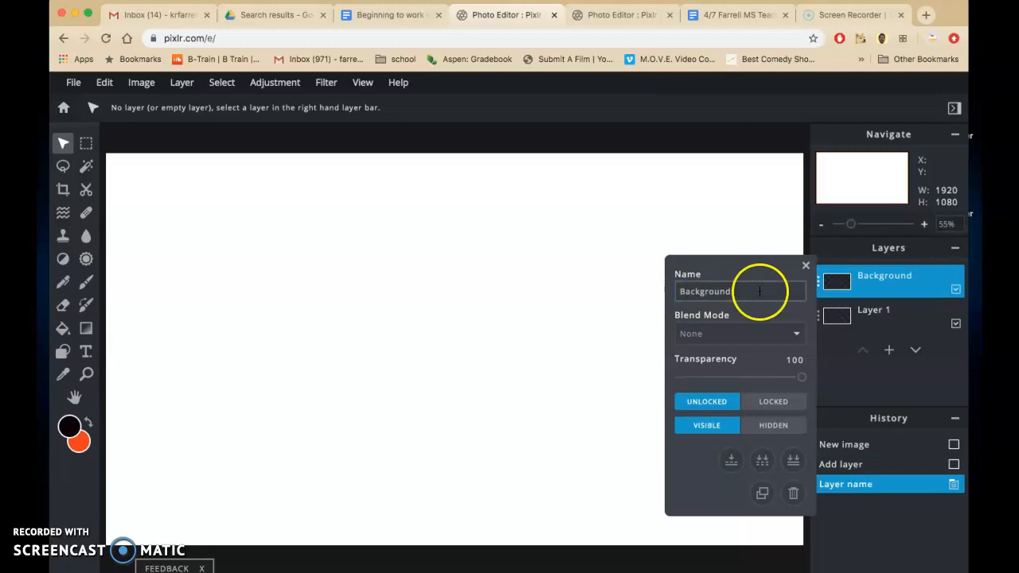
{"action": "left_click", "coordinate": [807, 266]}
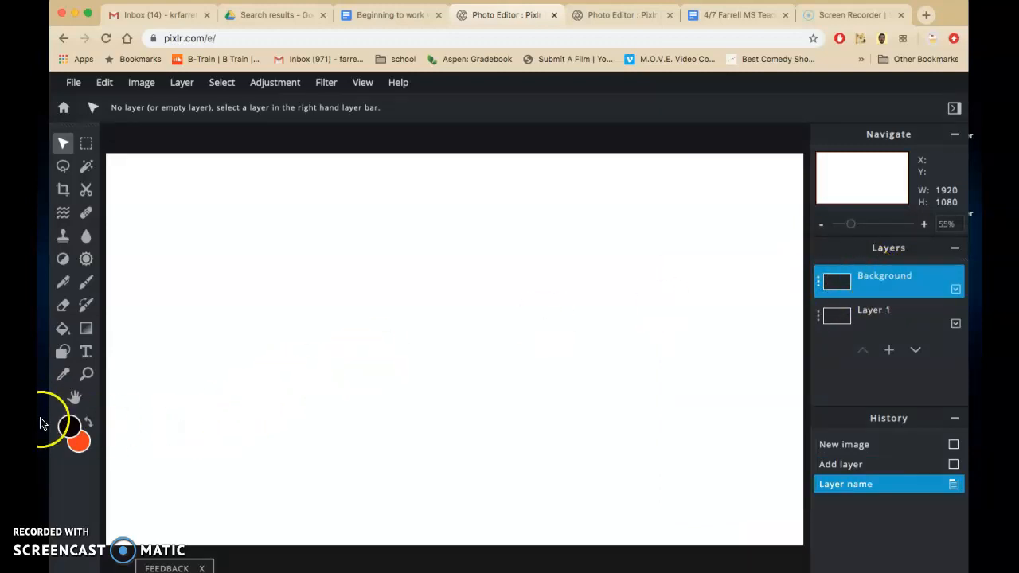
Step: Set the foreground colour to light pink #F187CA
{"action": "left_click", "coordinate": [71, 434]}
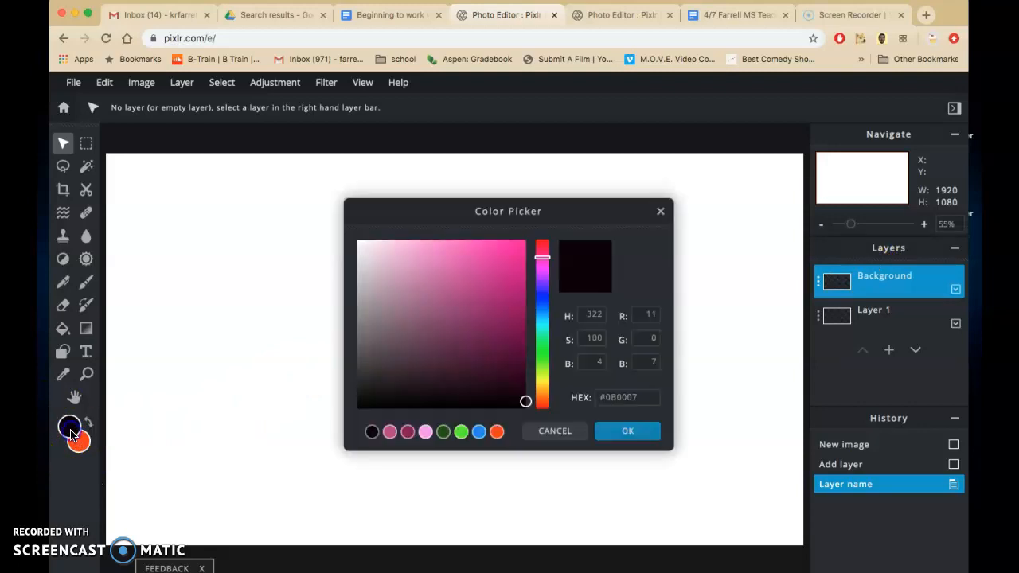
{"action": "left_click", "coordinate": [431, 249]}
{"action": "left_click", "coordinate": [625, 432]}
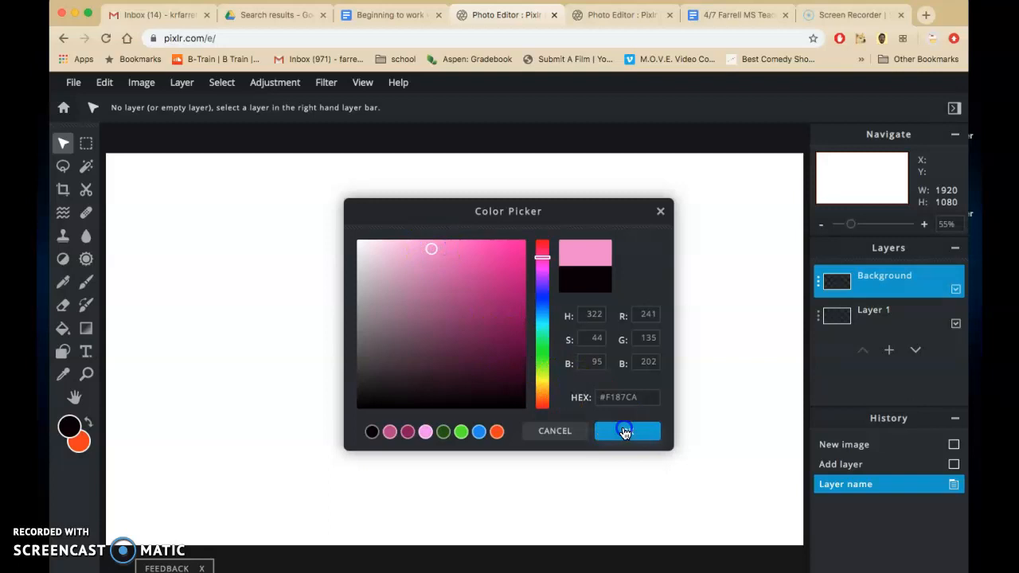
Step: Set the secondary (background) colour to magenta #E853F0
{"action": "left_click", "coordinate": [78, 440]}
{"action": "left_click", "coordinate": [545, 271]}
{"action": "left_click", "coordinate": [502, 322]}
{"action": "left_click", "coordinate": [467, 252]}
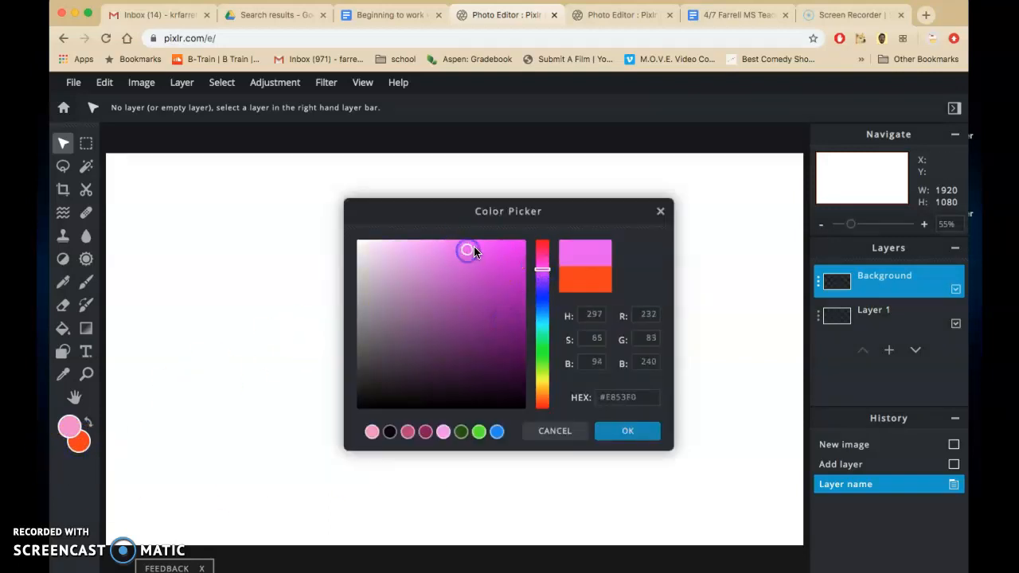
{"action": "left_click", "coordinate": [626, 430]}
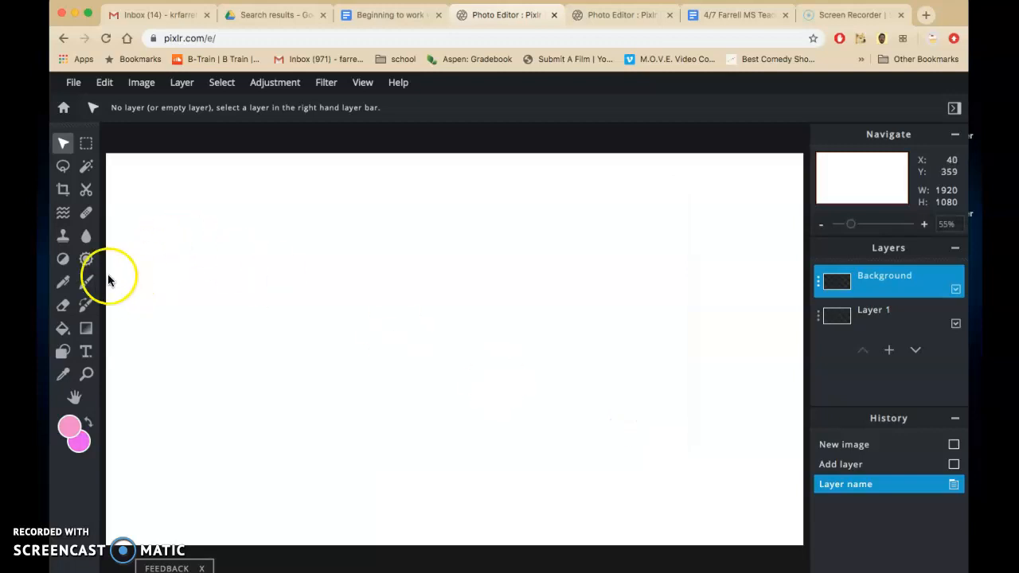
Step: Fill the Background layer with a linear pink-to-magenta gradient running from the canvas's upper edge to its lower edge
{"action": "left_click", "coordinate": [86, 328]}
{"action": "left_click_drag", "start_coordinate": [402, 148], "coordinate": [422, 548]}
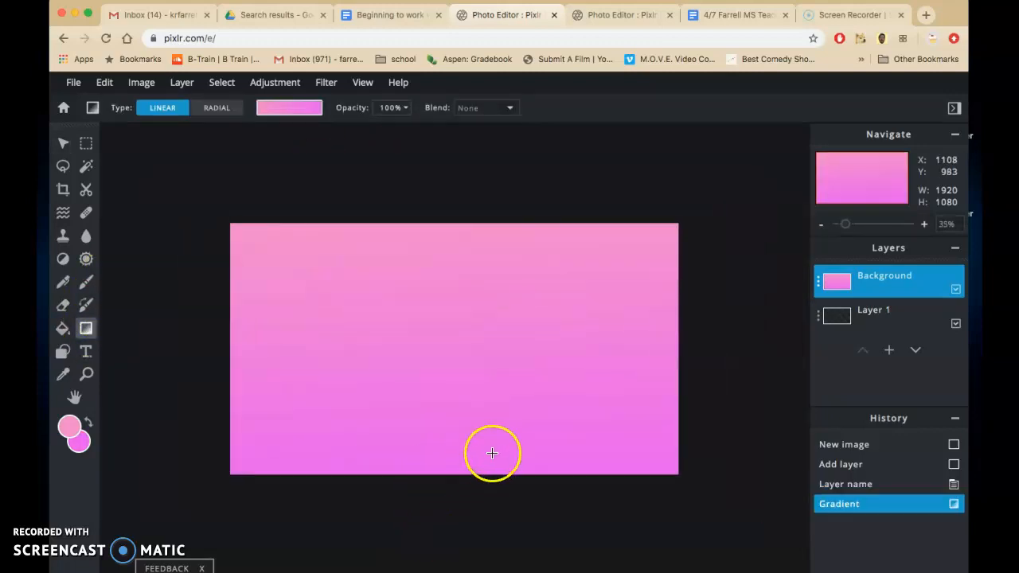
{"action": "scroll", "coordinate": [457, 398], "scroll_direction": "down", "scroll_amount": 1}
{"action": "scroll", "coordinate": [467, 361], "scroll_direction": "down", "scroll_amount": 2}
{"action": "scroll", "coordinate": [467, 361], "scroll_direction": "up", "scroll_amount": 4}
{"action": "scroll", "coordinate": [467, 362], "scroll_direction": "down", "scroll_amount": 4}
{"action": "scroll", "coordinate": [468, 362], "scroll_direction": "up", "scroll_amount": 3}
{"action": "scroll", "coordinate": [467, 361], "scroll_direction": "down", "scroll_amount": 1}
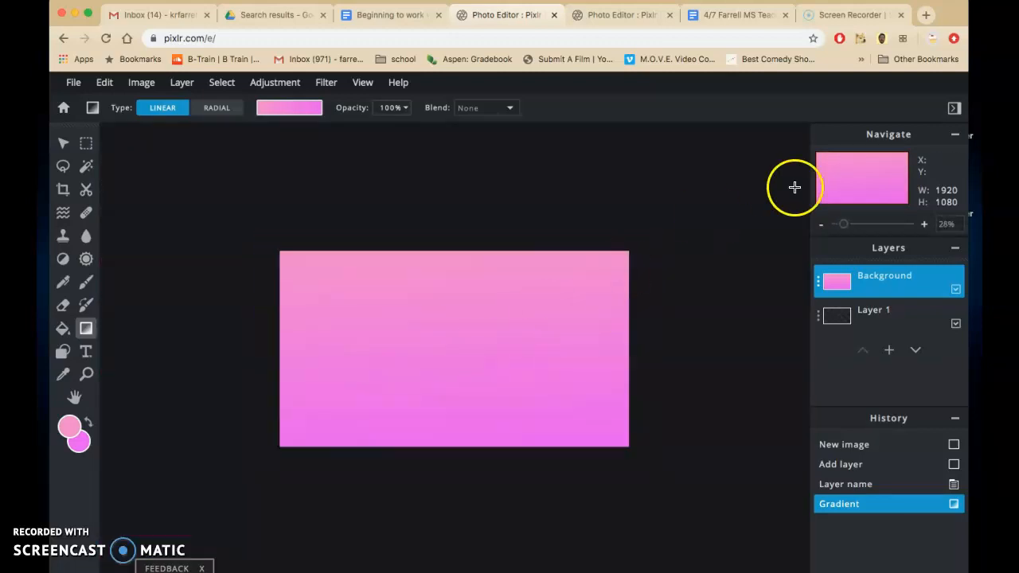
{"action": "left_click", "coordinate": [844, 226]}
{"action": "left_click_drag", "start_coordinate": [844, 226], "coordinate": [852, 228]}
Step: Set the foreground colour to golden yellow and try redrawing the vertical gradient over the Background layer
{"action": "left_click", "coordinate": [65, 436]}
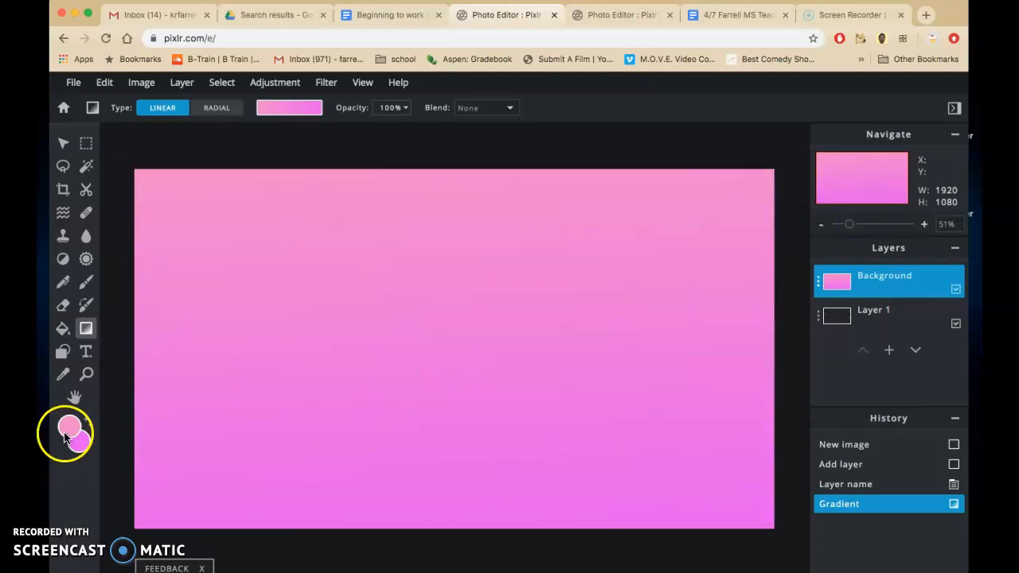
{"action": "left_click_drag", "start_coordinate": [544, 355], "coordinate": [542, 386]}
{"action": "left_click", "coordinate": [516, 245]}
{"action": "left_click", "coordinate": [648, 423]}
{"action": "left_click_drag", "start_coordinate": [243, 289], "coordinate": [243, 289]}
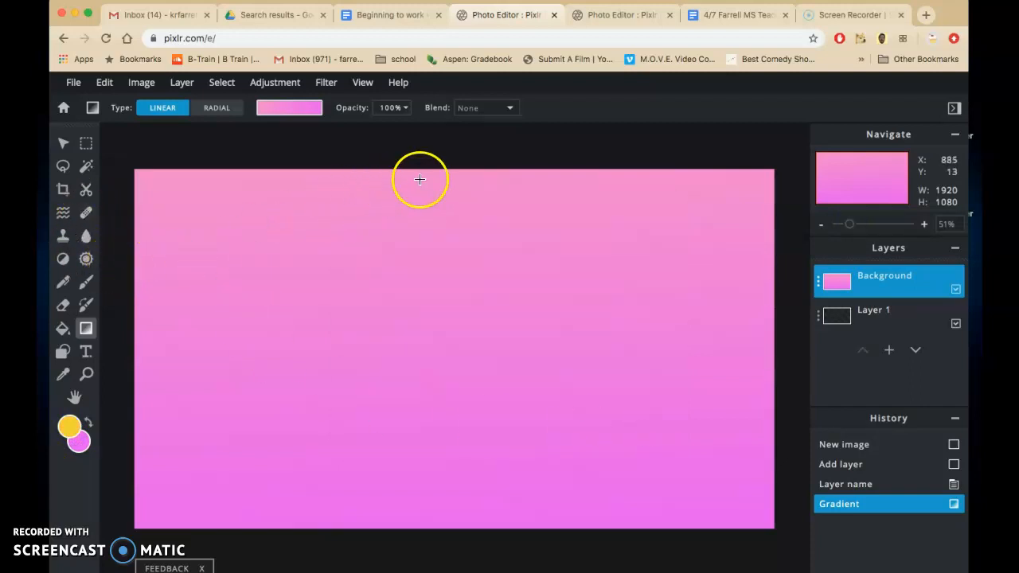
{"action": "left_click_drag", "start_coordinate": [427, 151], "coordinate": [431, 541]}
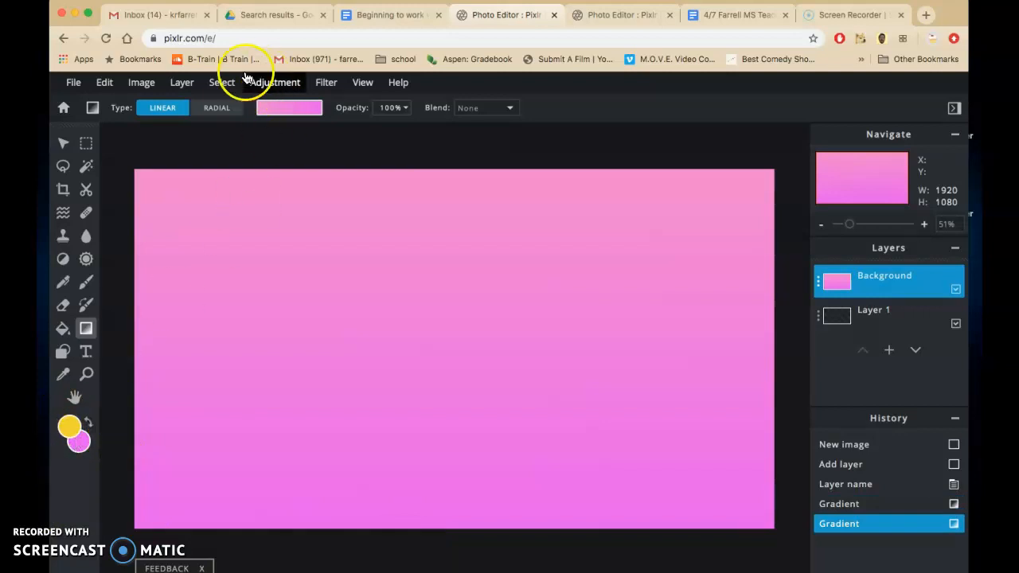
Step: Choose the yellow-to-magenta gradient preset and redraw the linear gradient down the full height of the Background layer
{"action": "left_click", "coordinate": [291, 114]}
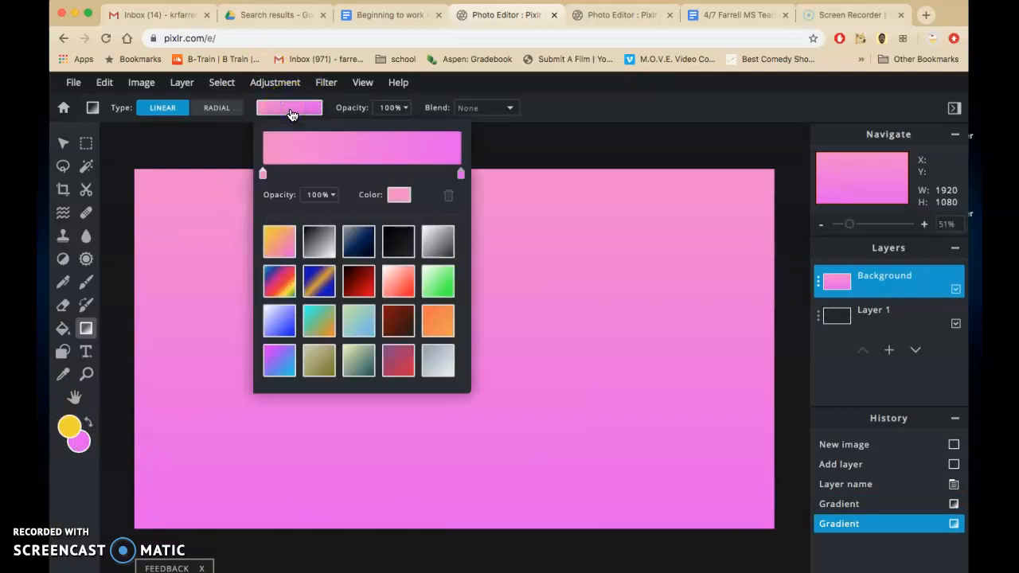
{"action": "left_click", "coordinate": [276, 245]}
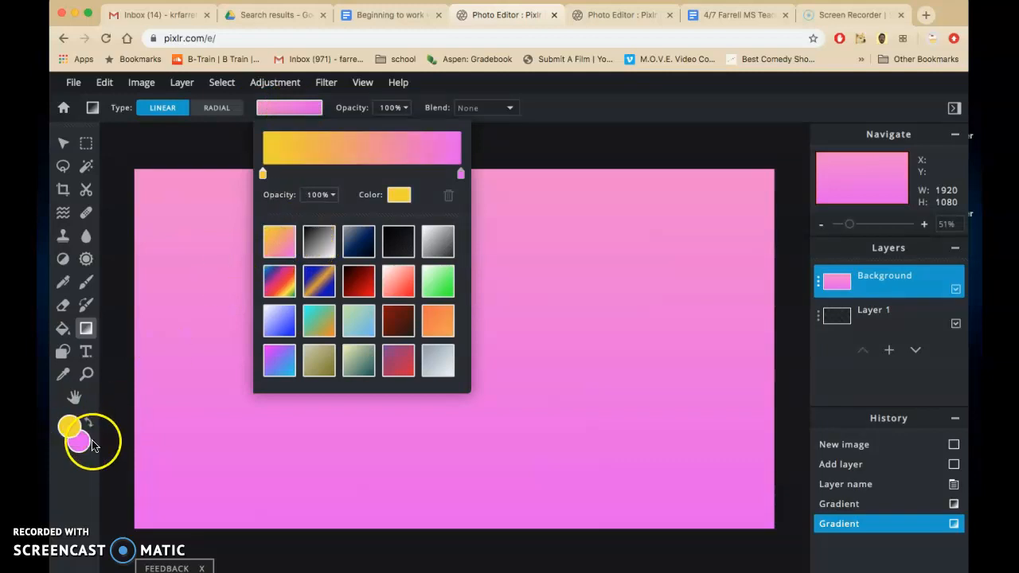
{"action": "left_click_drag", "start_coordinate": [417, 147], "coordinate": [431, 558]}
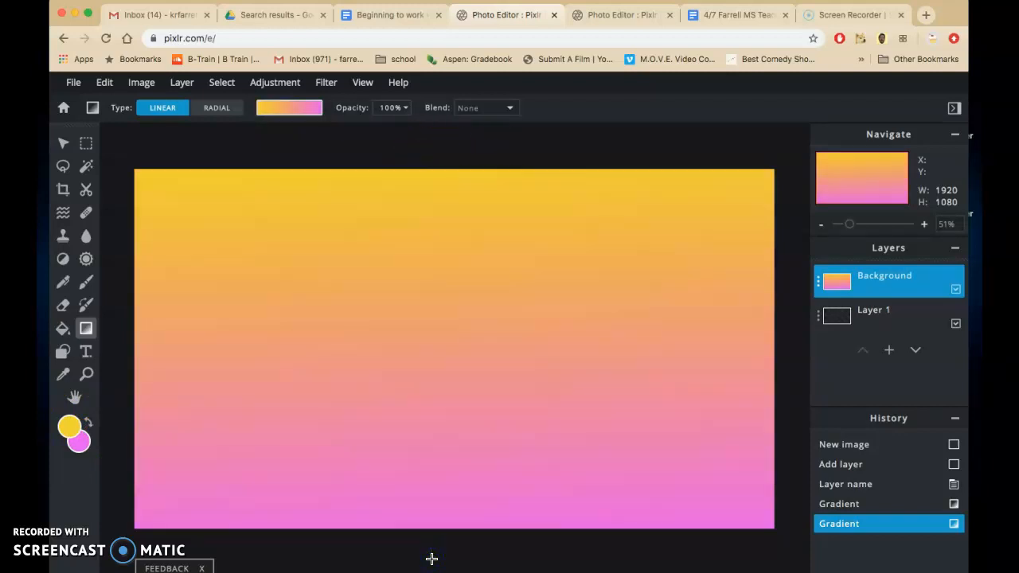
{"action": "scroll", "coordinate": [432, 559], "scroll_direction": "up", "scroll_amount": 1}
{"action": "scroll", "coordinate": [432, 559], "scroll_direction": "down", "scroll_amount": 5}
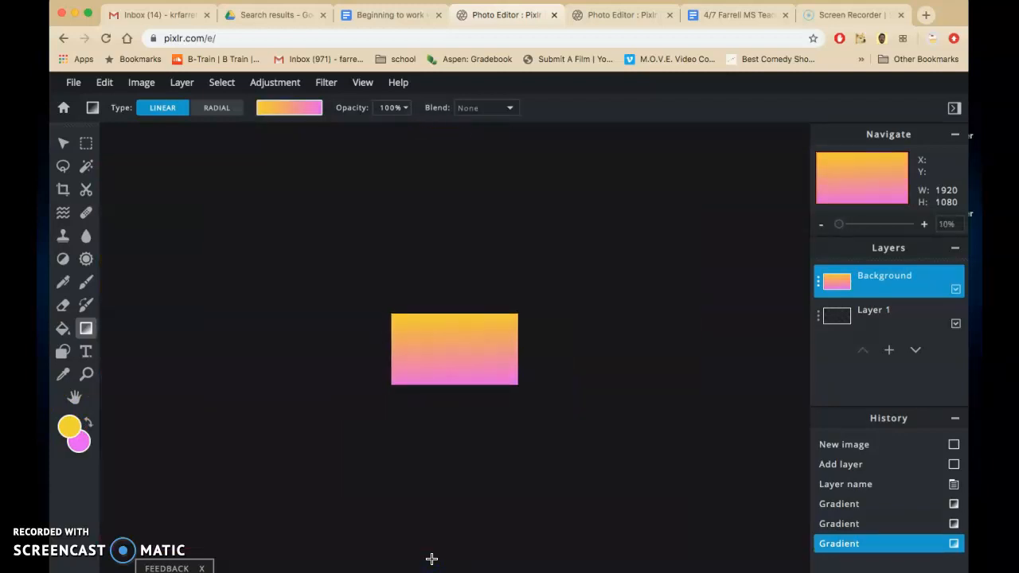
{"action": "left_click_drag", "start_coordinate": [842, 227], "coordinate": [849, 226]}
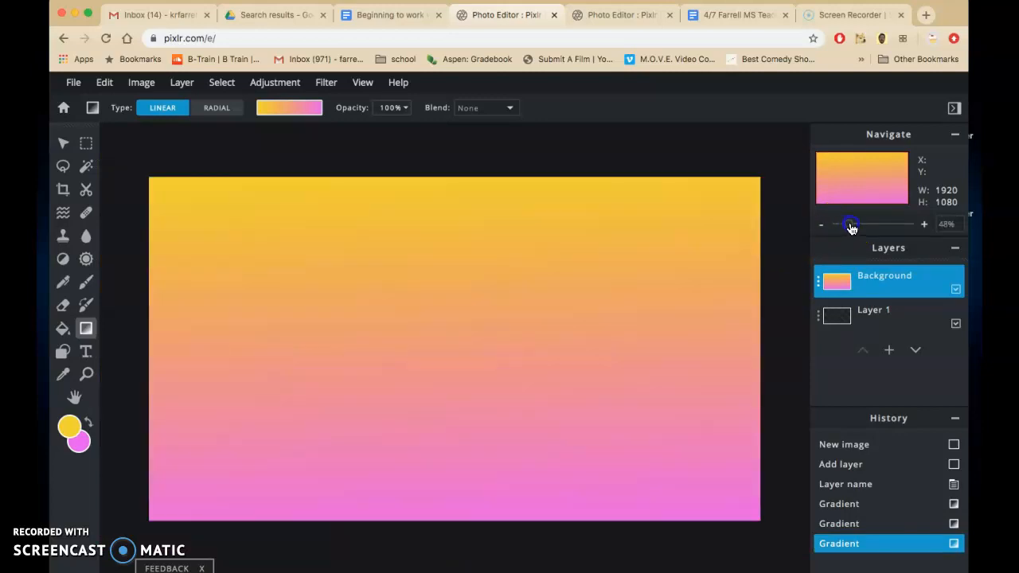
Step: Read the Rectangle layer instructions in the Google Docs document, and add an empty layer named Rectangle in Pixlr E
{"action": "left_click", "coordinate": [426, 18]}
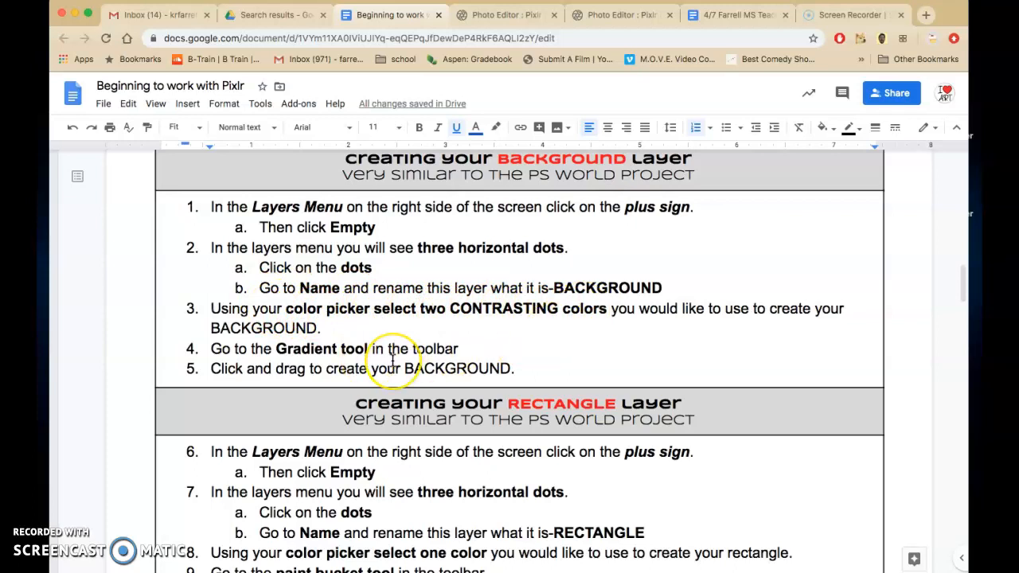
{"action": "scroll", "coordinate": [392, 360], "scroll_direction": "down", "scroll_amount": 5}
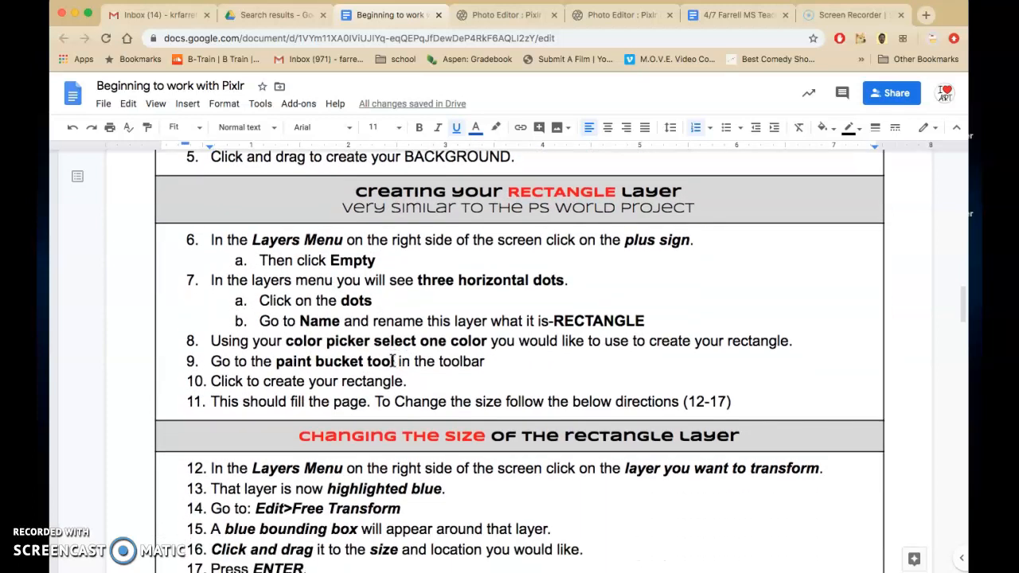
{"action": "scroll", "coordinate": [392, 361], "scroll_direction": "down", "scroll_amount": 1}
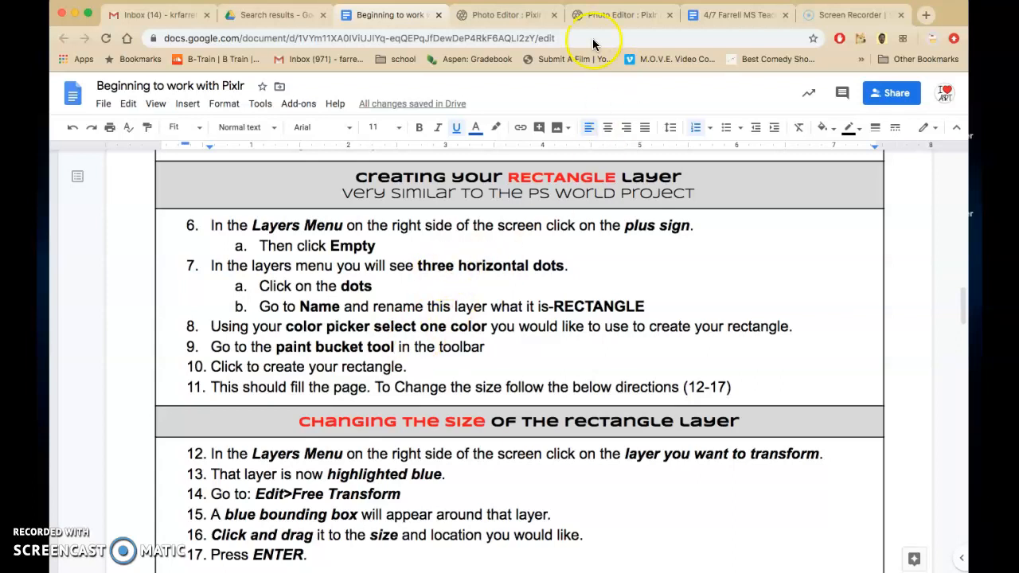
{"action": "left_click", "coordinate": [490, 19]}
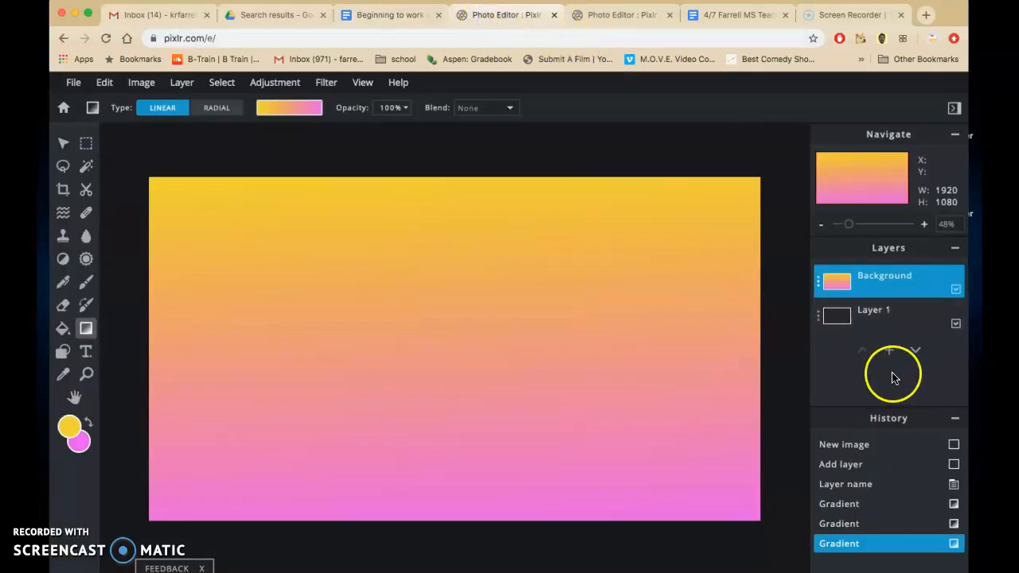
{"action": "left_click", "coordinate": [890, 351]}
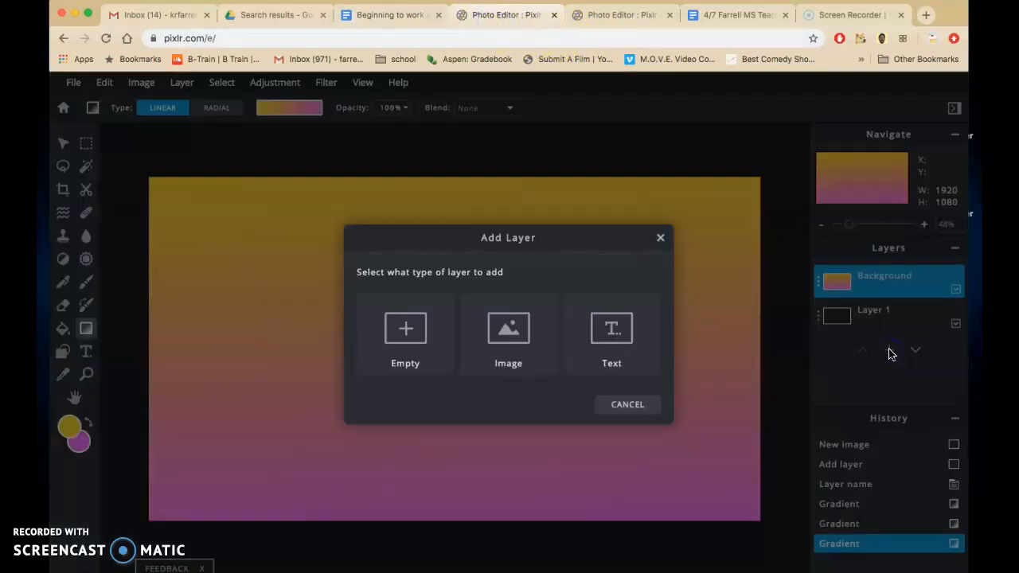
{"action": "left_click", "coordinate": [412, 348]}
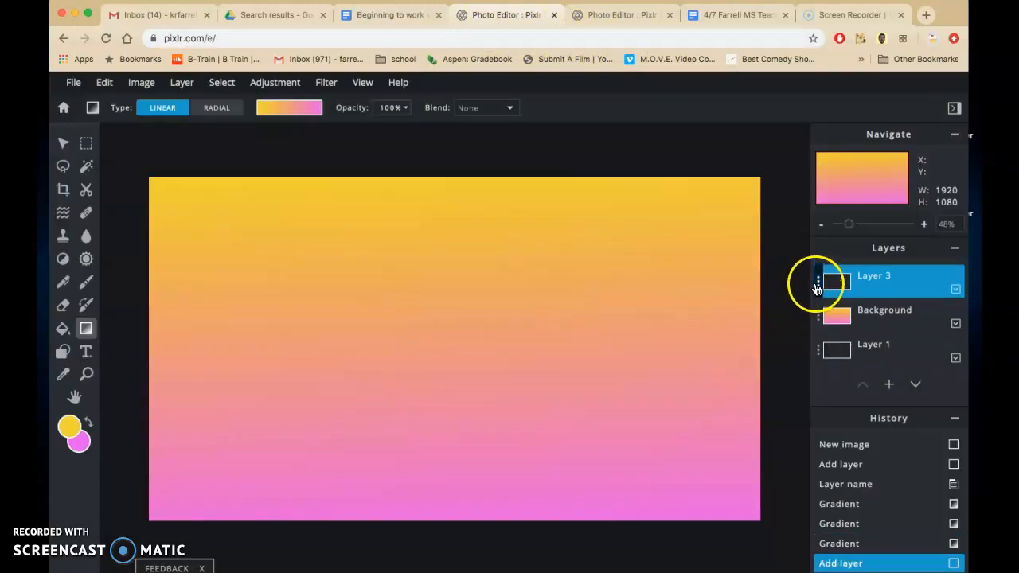
{"action": "left_click", "coordinate": [816, 289]}
{"action": "left_click_drag", "start_coordinate": [733, 291], "coordinate": [667, 296]}
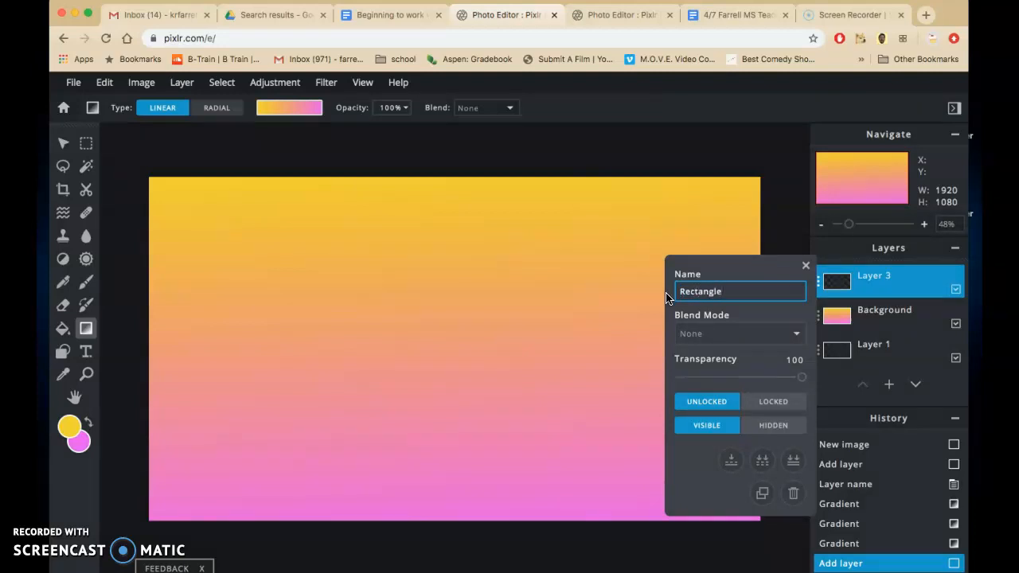
{"action": "left_click", "coordinate": [806, 266]}
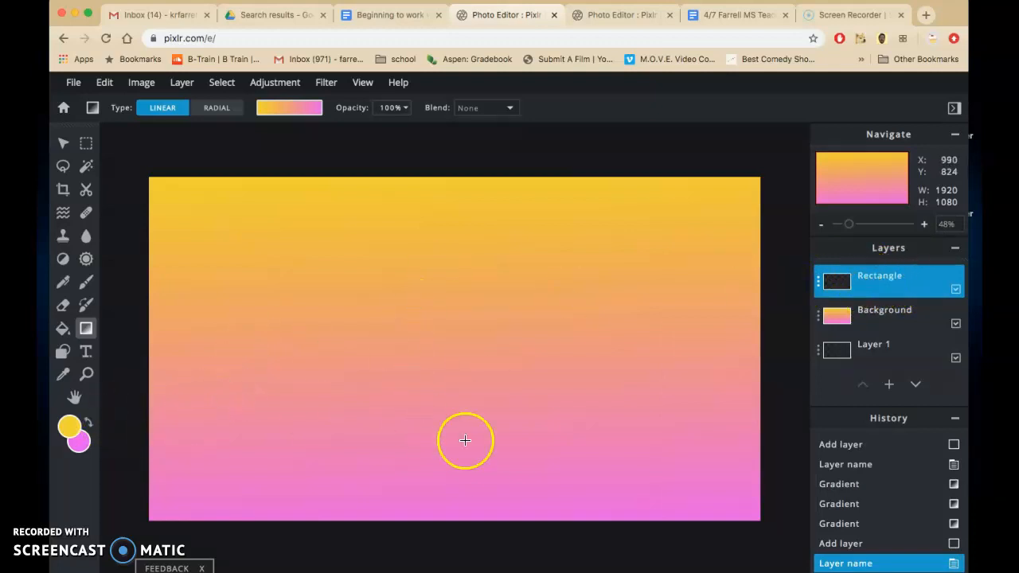
Step: Set the foreground colour to blue #09ACF2 and fill the whole Rectangle layer with it
{"action": "left_click", "coordinate": [66, 428]}
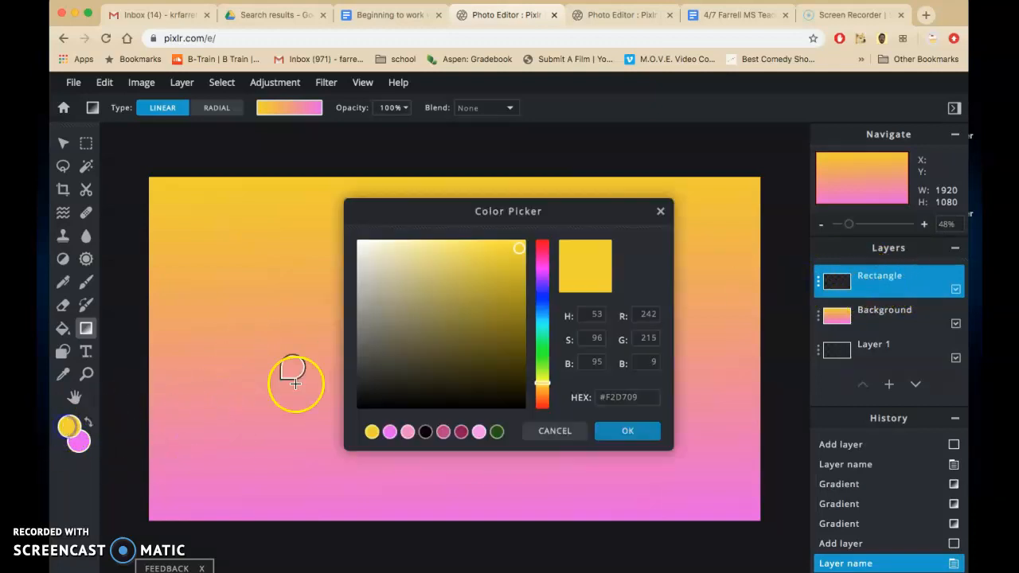
{"action": "left_click", "coordinate": [542, 316]}
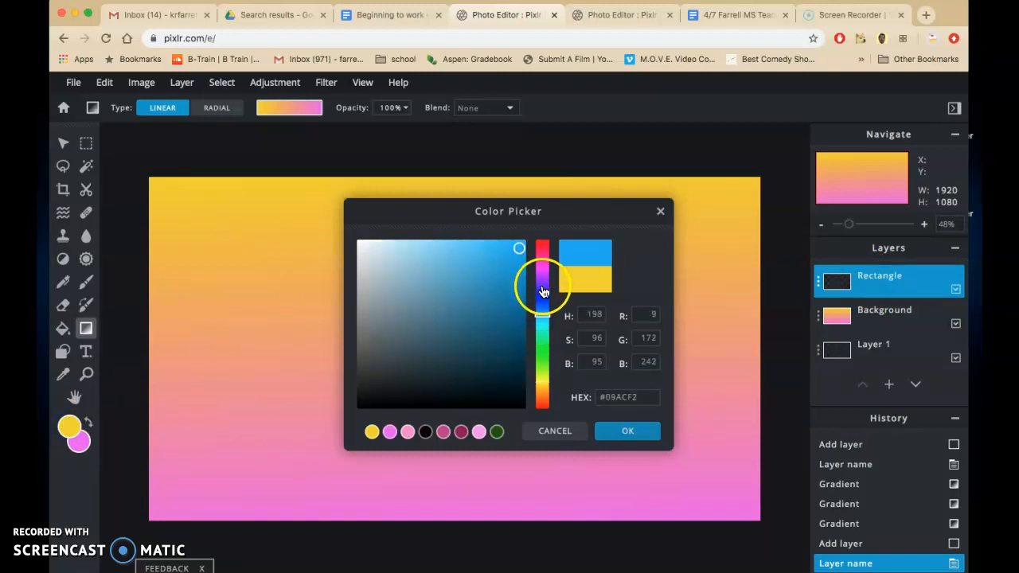
{"action": "left_click", "coordinate": [626, 431]}
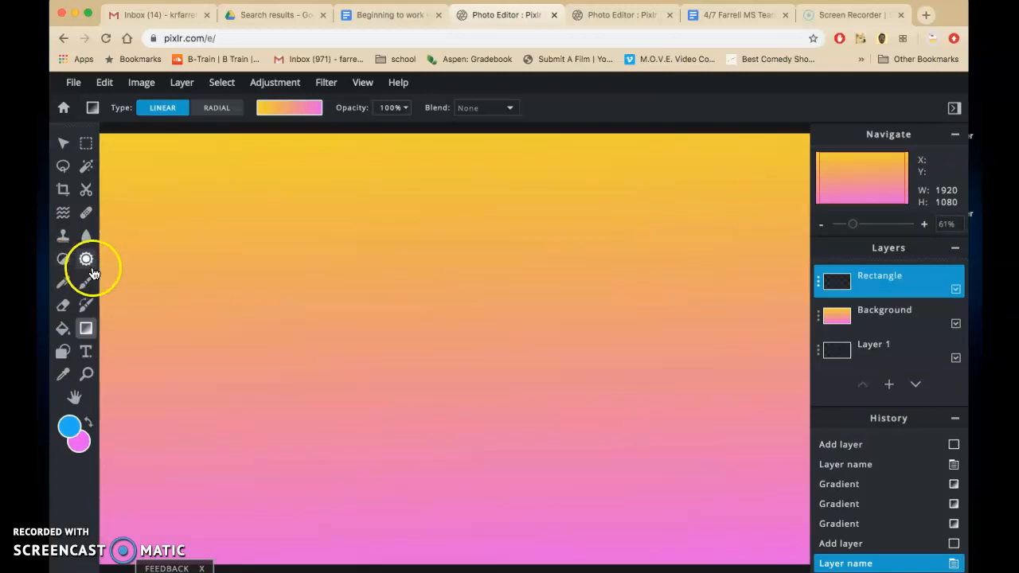
{"action": "left_click", "coordinate": [63, 329]}
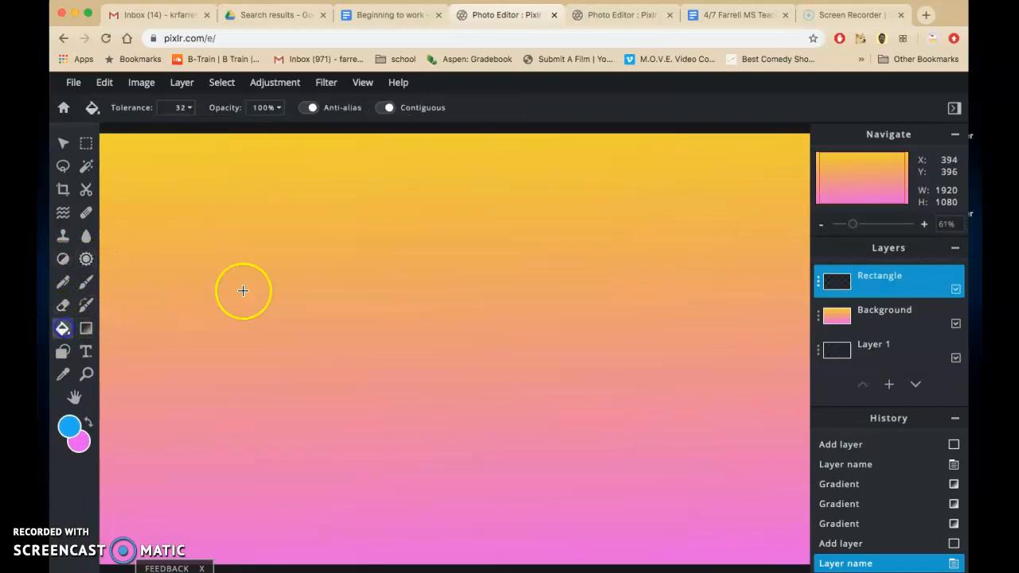
{"action": "left_click", "coordinate": [256, 231]}
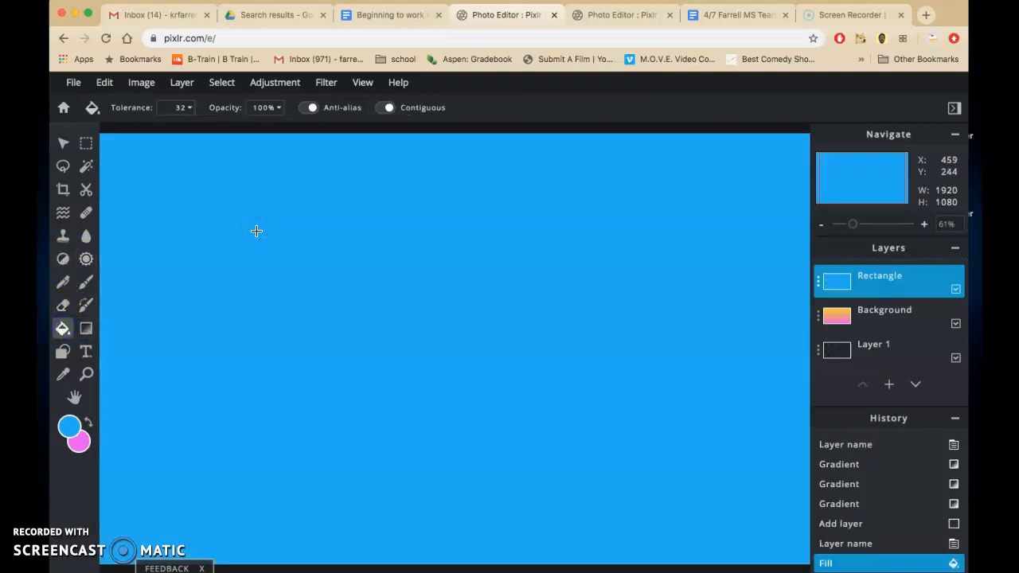
Step: Check whether Free transform is available for the Rectangle layer with the blur, wand, Arrange and Cutout tools active
{"action": "scroll", "coordinate": [256, 231], "scroll_direction": "up", "scroll_amount": 5}
{"action": "scroll", "coordinate": [256, 231], "scroll_direction": "down", "scroll_amount": 8}
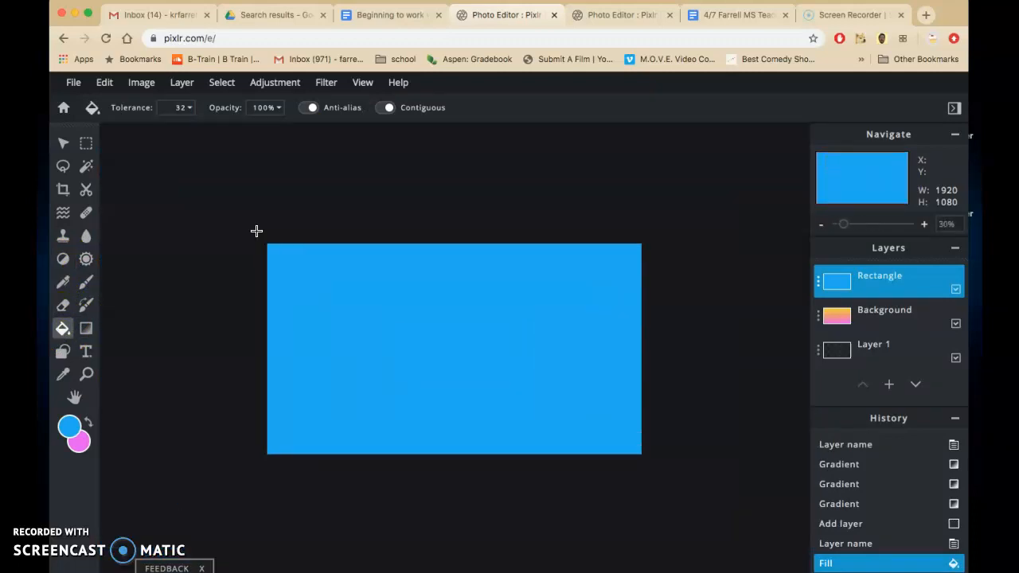
{"action": "left_click", "coordinate": [107, 84]}
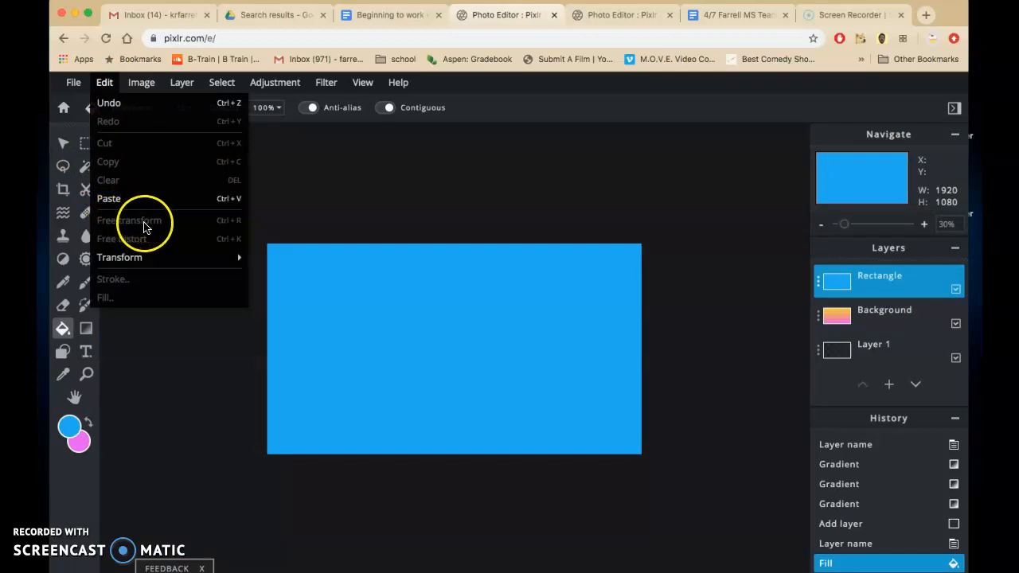
{"action": "left_click", "coordinate": [86, 236]}
{"action": "left_click", "coordinate": [106, 83]}
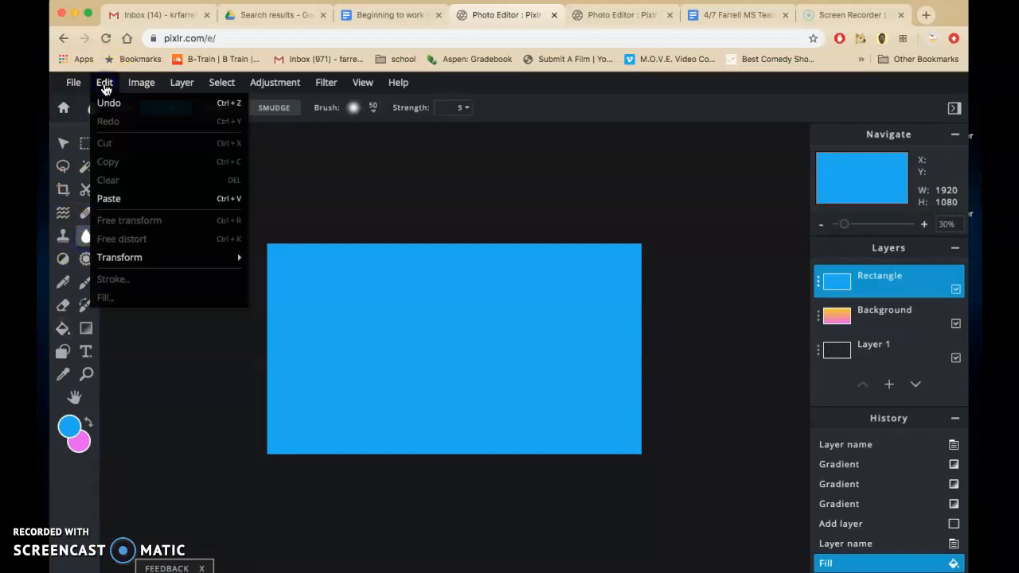
{"action": "left_click", "coordinate": [86, 166]}
{"action": "left_click", "coordinate": [103, 83]}
{"action": "left_click", "coordinate": [104, 84]}
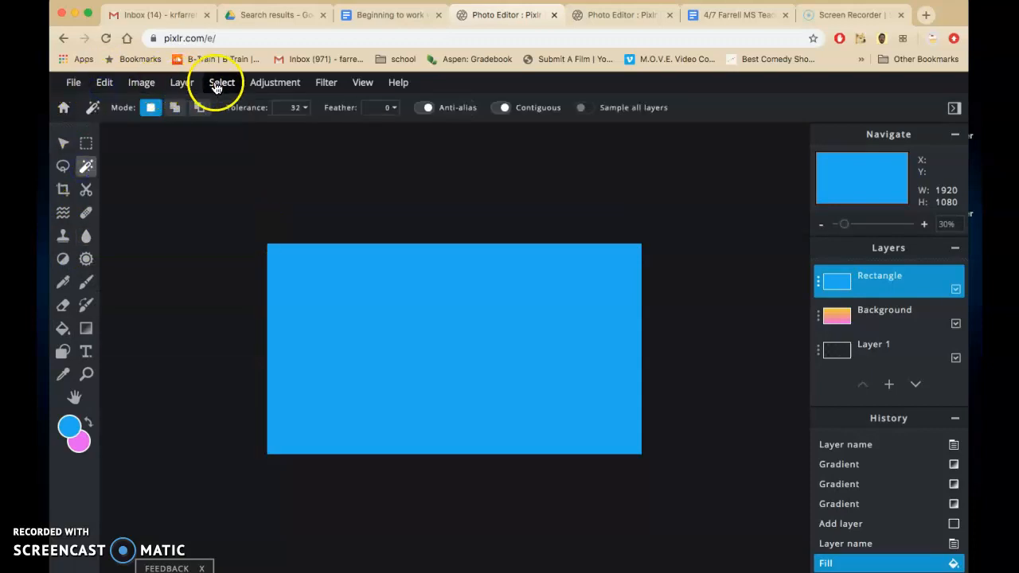
{"action": "left_click", "coordinate": [143, 83]}
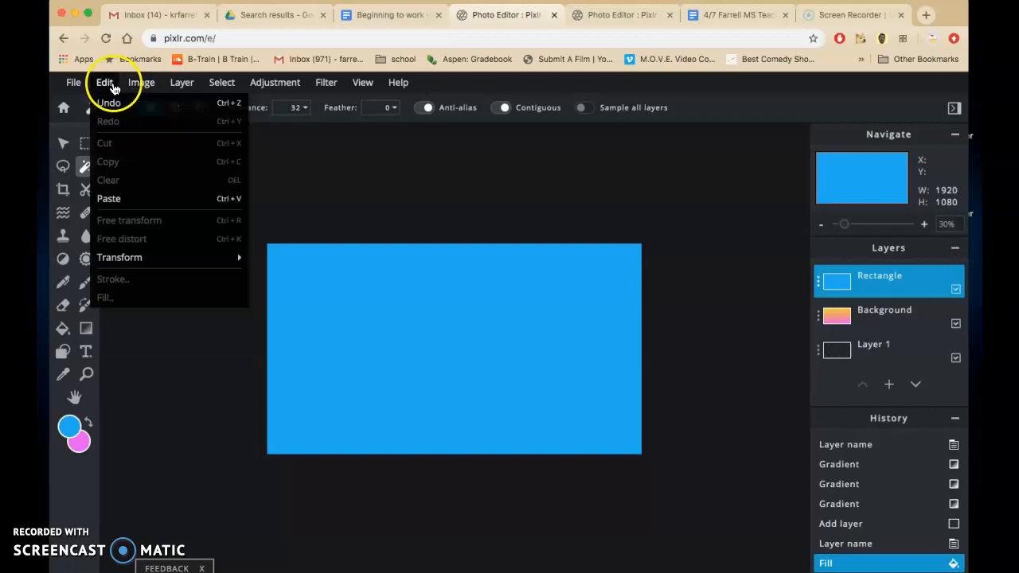
{"action": "left_click", "coordinate": [104, 83]}
{"action": "left_click", "coordinate": [63, 146]}
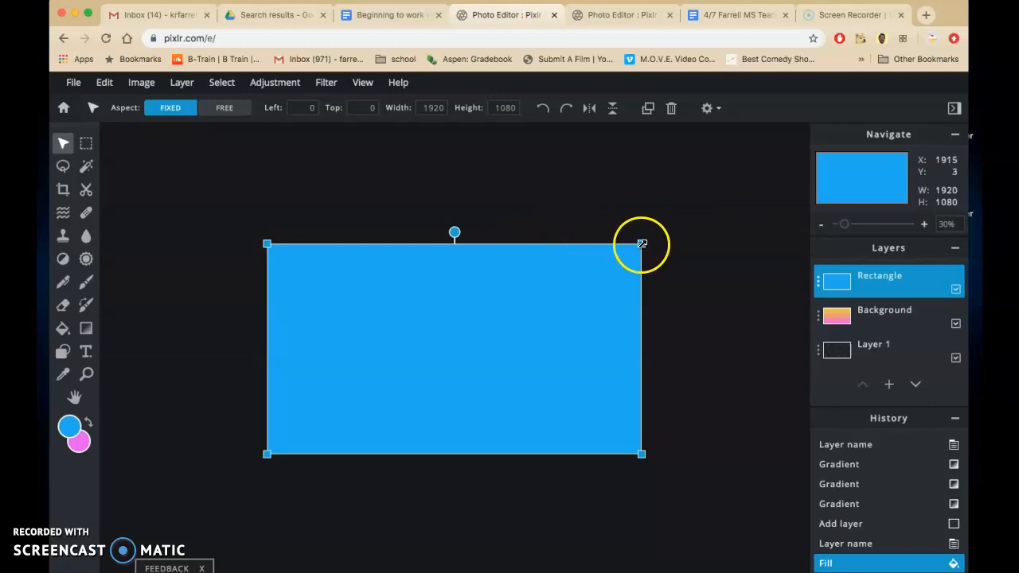
{"action": "left_click", "coordinate": [86, 189]}
{"action": "left_click", "coordinate": [105, 84]}
{"action": "left_click", "coordinate": [102, 85]}
Step: Shrink the blue rectangle proportionally with the Arrange tool to about 722 × 406 px, keeping it in the canvas's lower-left corner
{"action": "left_click", "coordinate": [67, 146]}
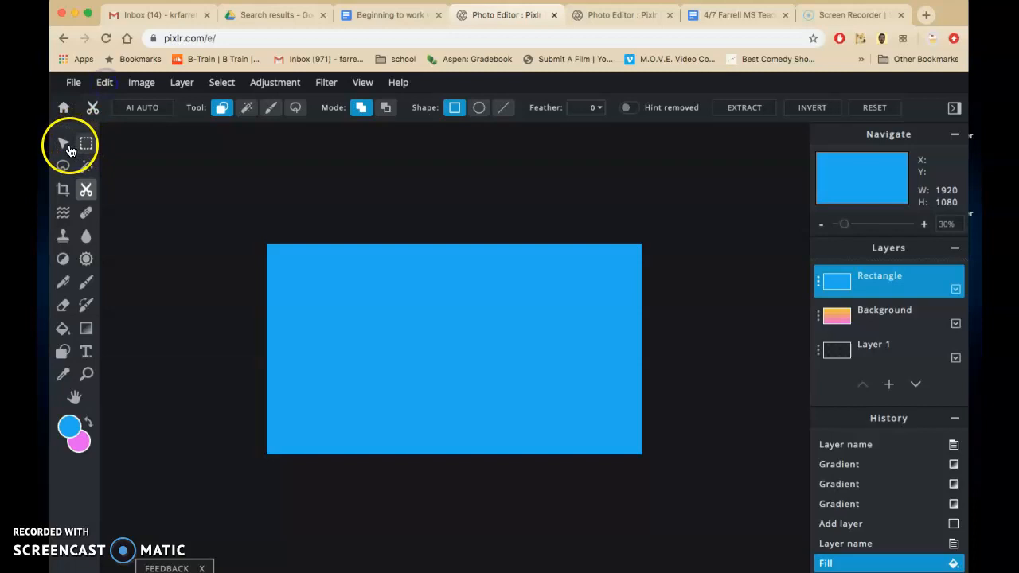
{"action": "left_click", "coordinate": [68, 148]}
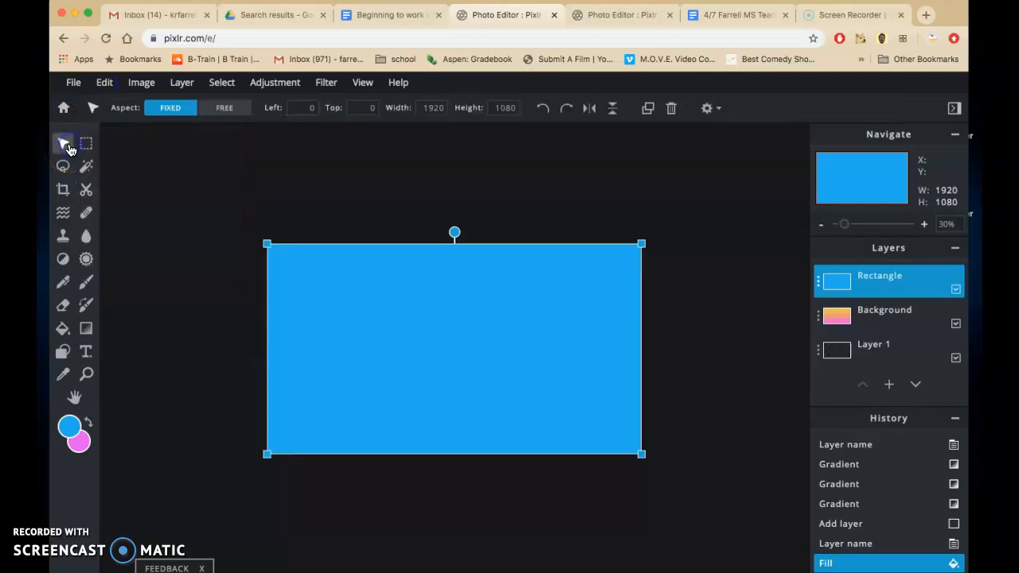
{"action": "left_click_drag", "start_coordinate": [642, 244], "coordinate": [409, 380]}
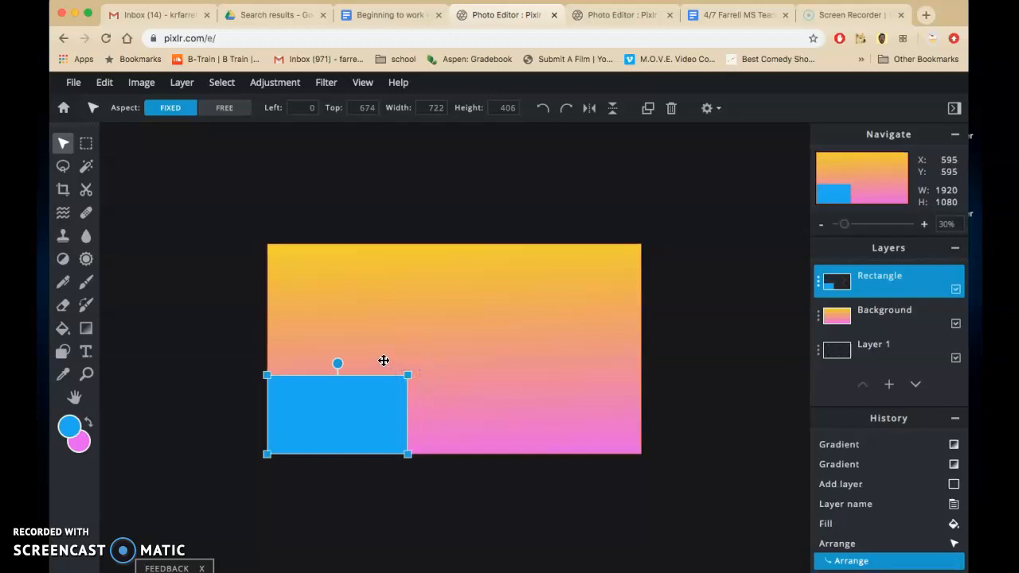
Step: Recheck the availability of Free transform for the resized Rectangle layer with the Cutout, marquee and brush tools active
{"action": "left_click", "coordinate": [86, 189]}
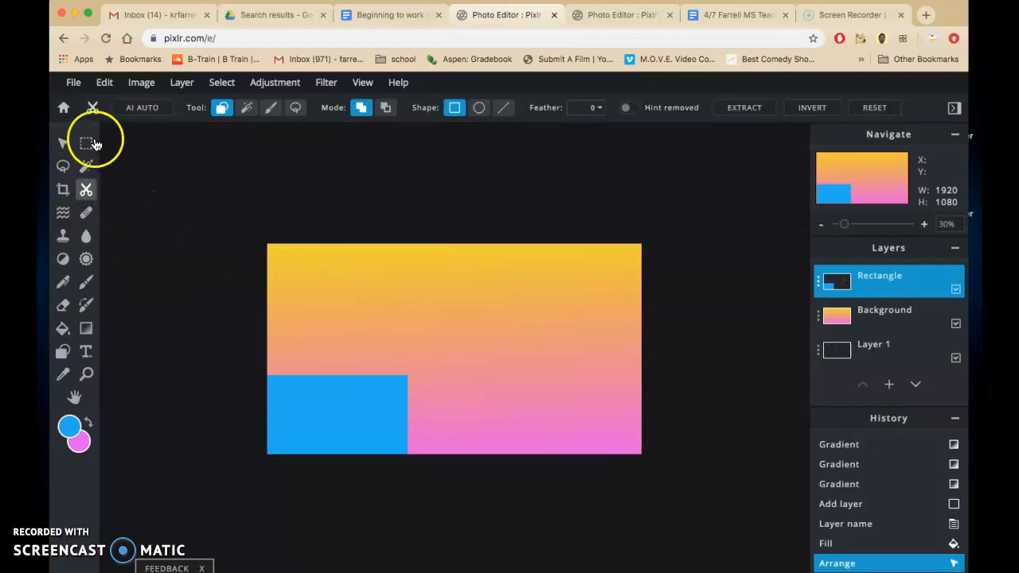
{"action": "left_click", "coordinate": [101, 88]}
{"action": "left_click", "coordinate": [101, 88]}
{"action": "left_click", "coordinate": [866, 290]}
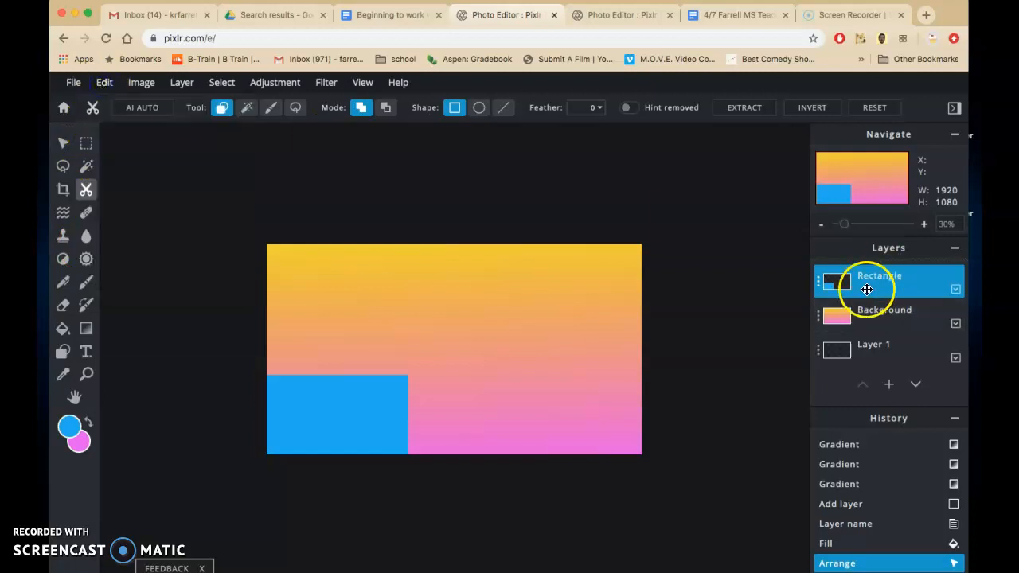
{"action": "left_click", "coordinate": [104, 83]}
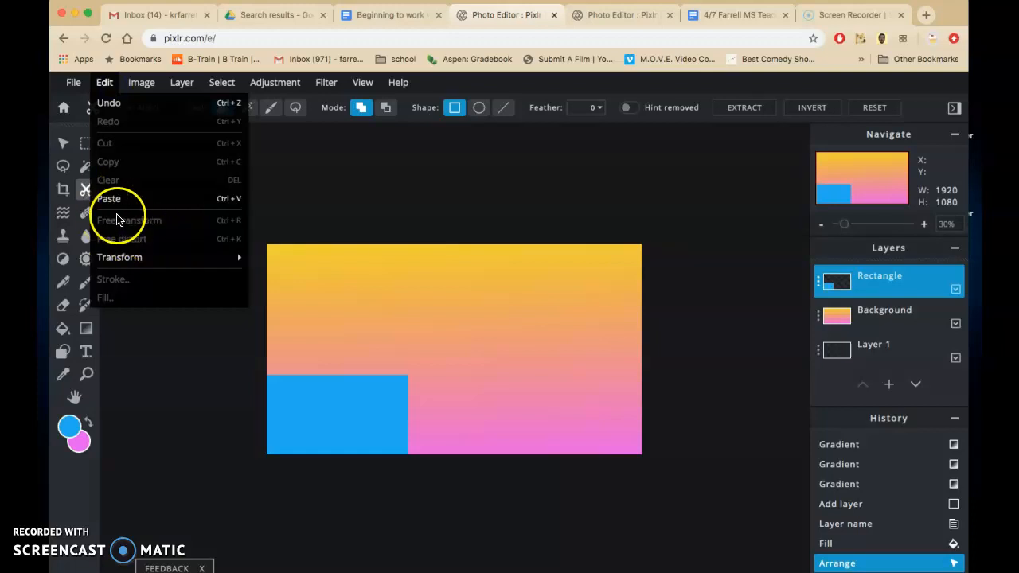
{"action": "left_click", "coordinate": [84, 143]}
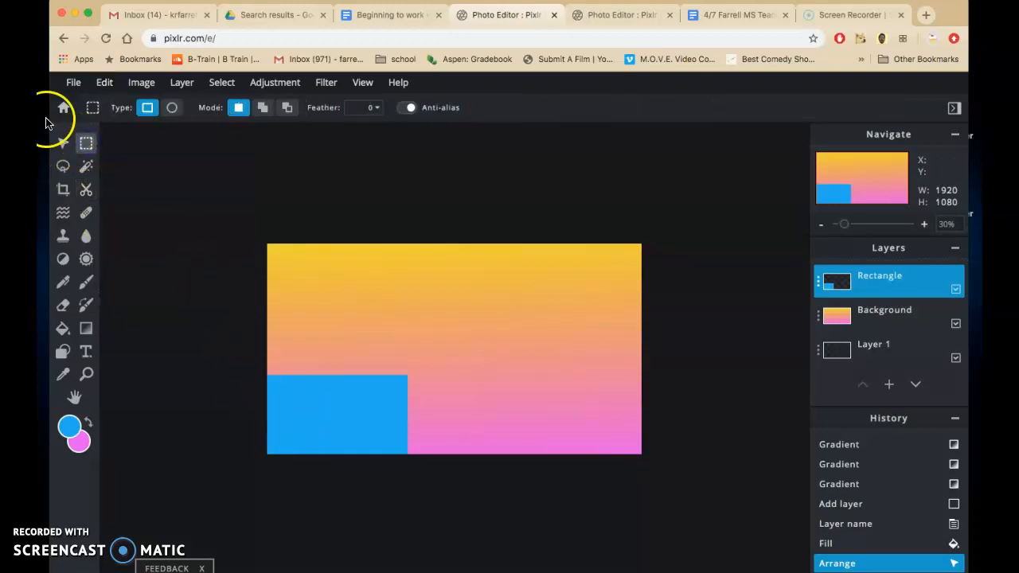
{"action": "left_click", "coordinate": [109, 86]}
{"action": "left_click", "coordinate": [107, 86]}
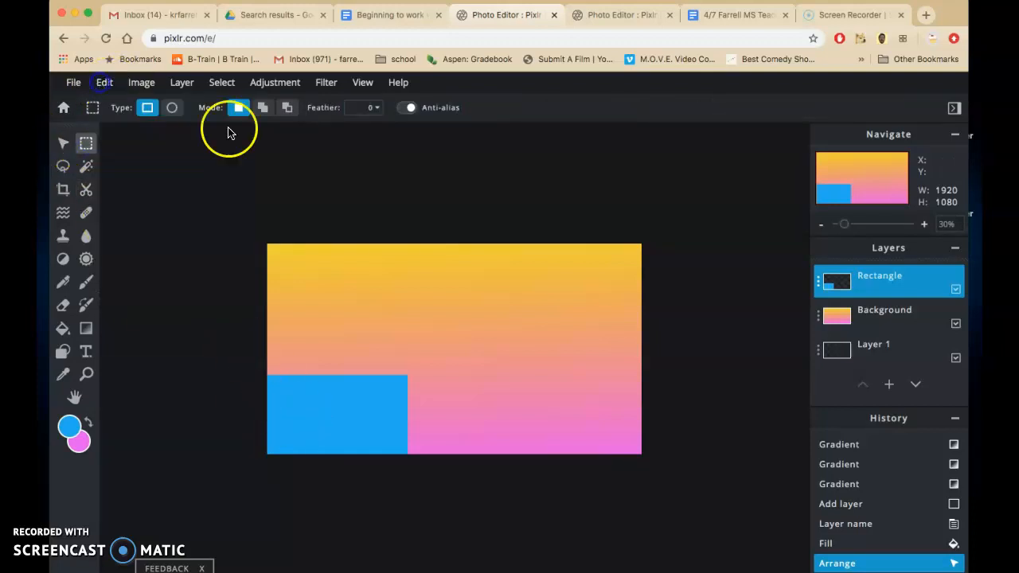
{"action": "left_click", "coordinate": [883, 285]}
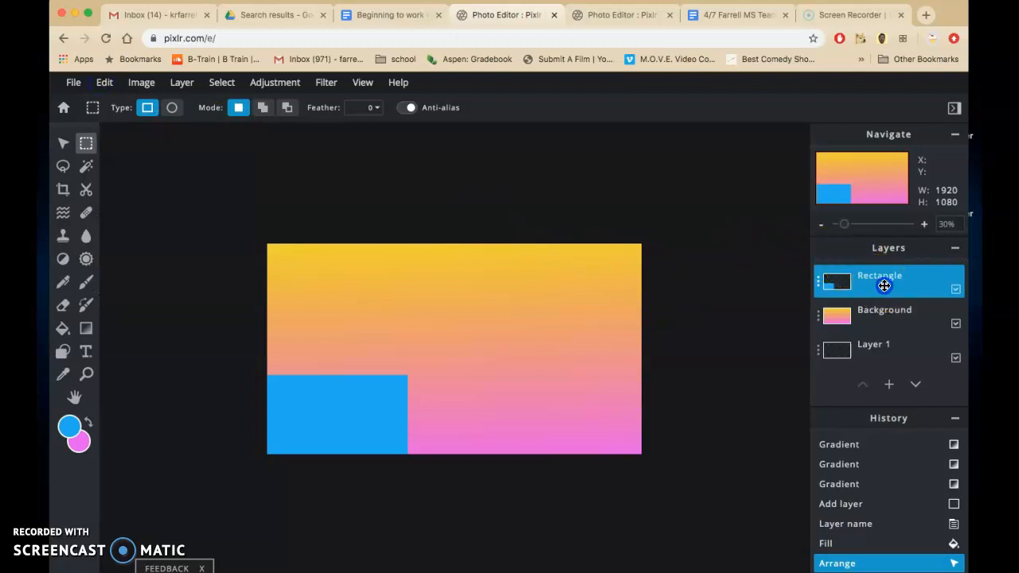
{"action": "left_click", "coordinate": [87, 283]}
{"action": "left_click", "coordinate": [102, 86]}
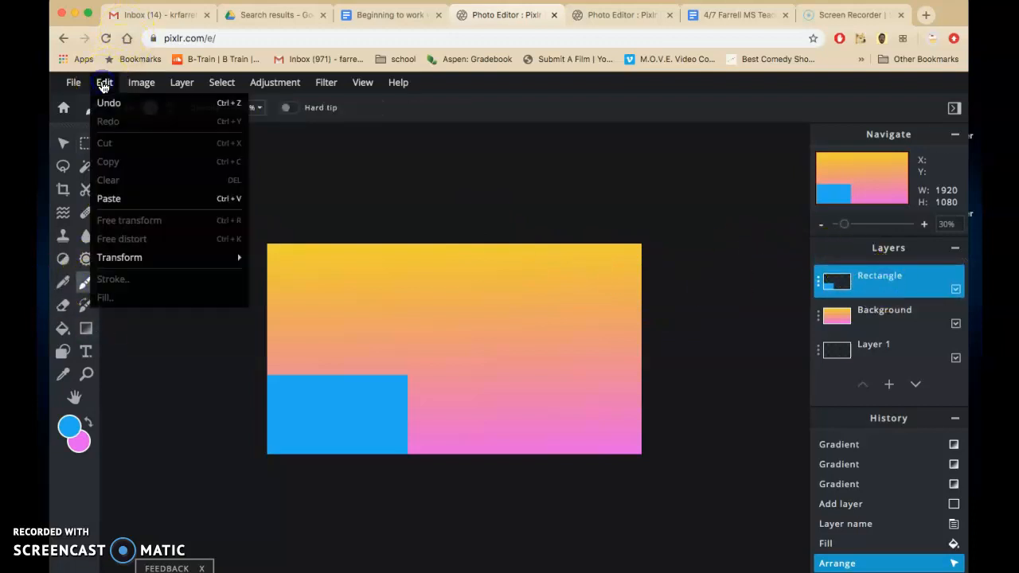
{"action": "left_click", "coordinate": [104, 86]}
{"action": "left_click", "coordinate": [874, 284]}
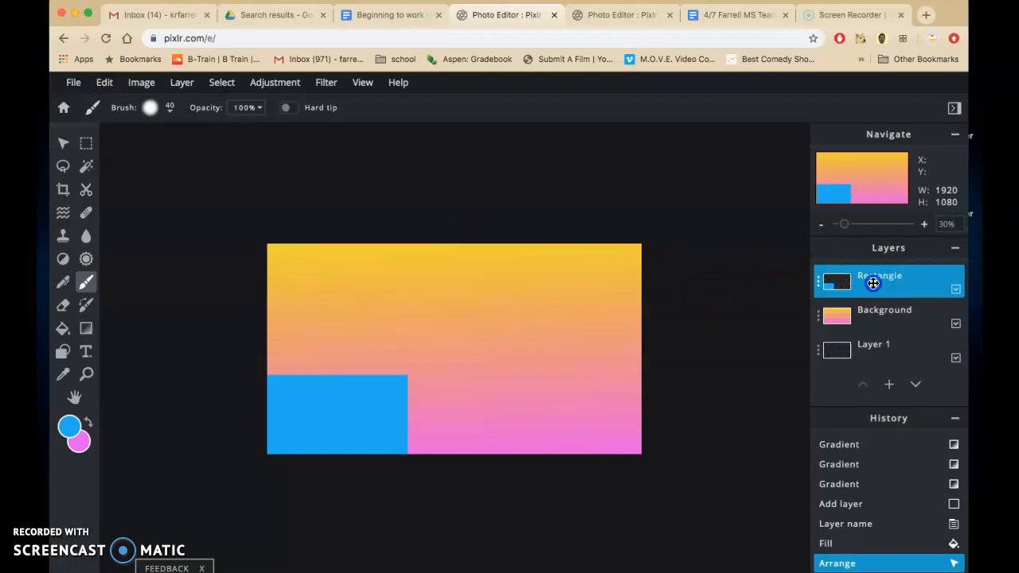
Step: Move the blue rectangle with the Arrange tool towards the canvas centre, to about 420 px from the left and 393 px from the top
{"action": "left_click", "coordinate": [63, 144]}
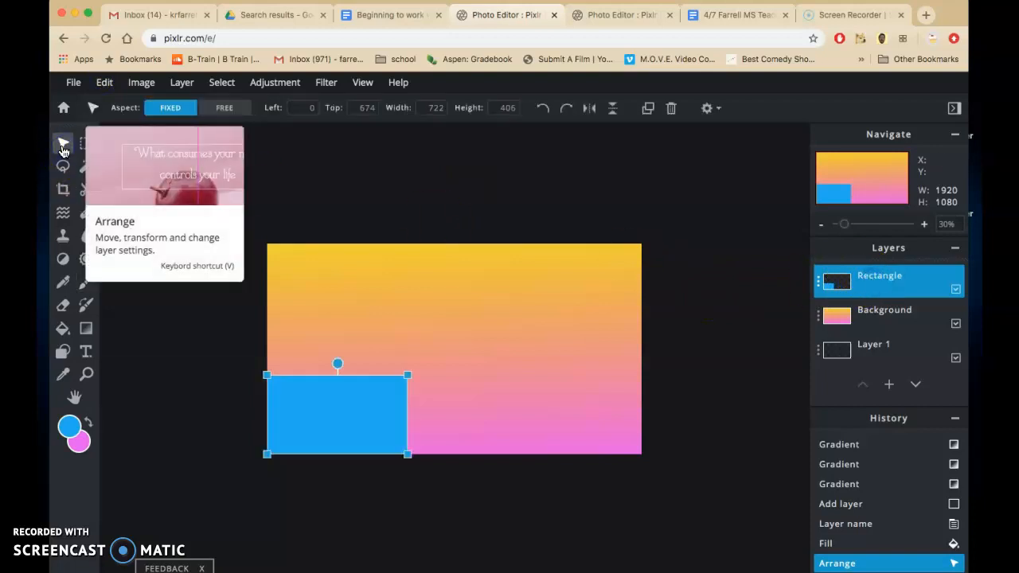
{"action": "left_click", "coordinate": [63, 146]}
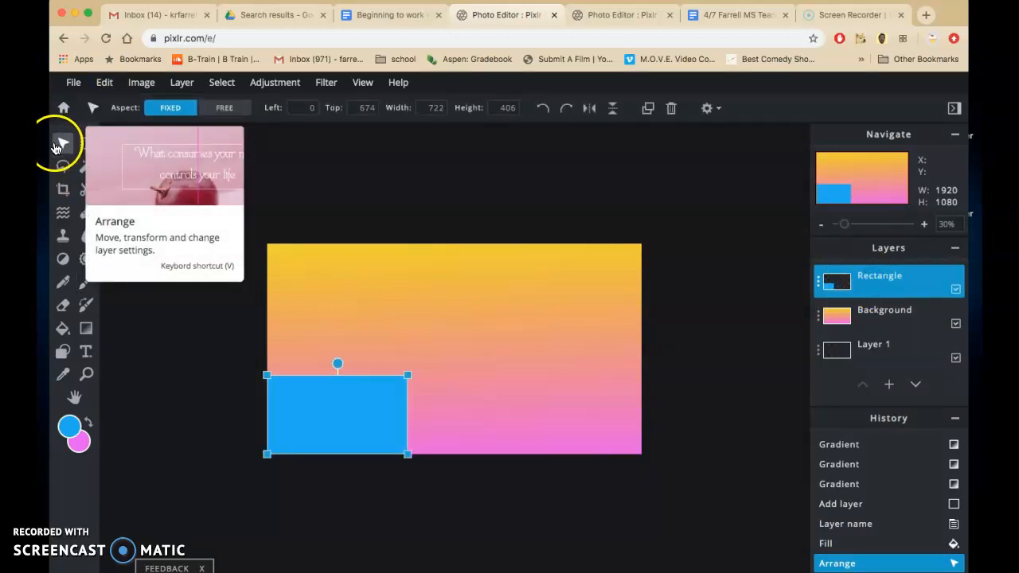
{"action": "left_click", "coordinate": [101, 83]}
{"action": "left_click", "coordinate": [101, 83]}
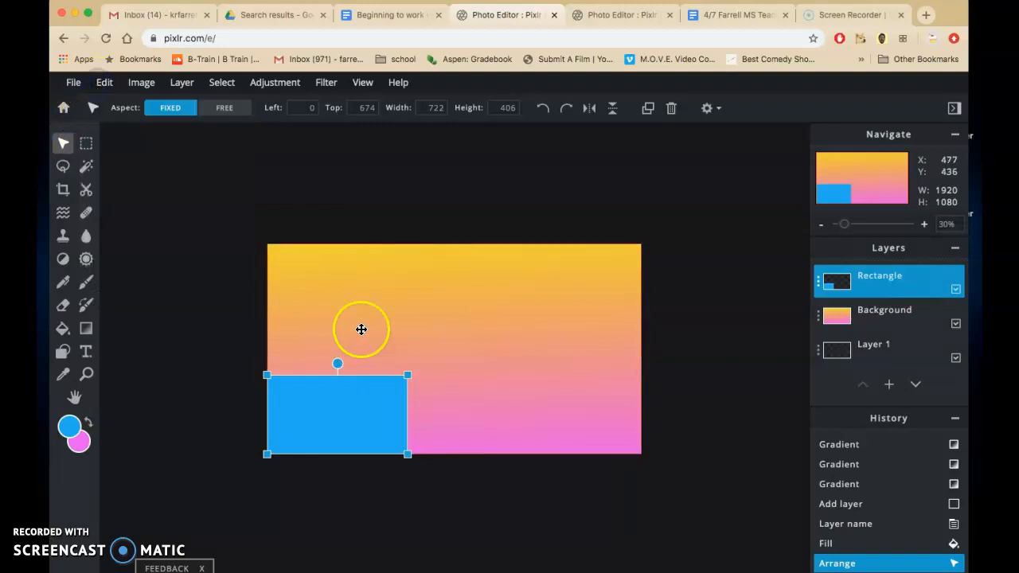
{"action": "left_click_drag", "start_coordinate": [353, 419], "coordinate": [436, 366]}
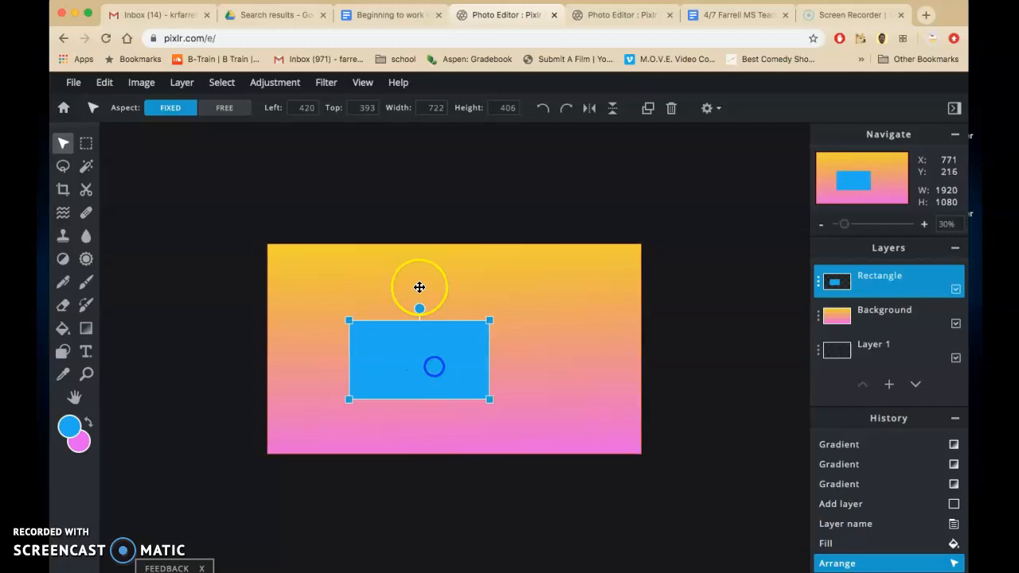
Step: Rotate the blue rectangle clockwise and enlarge it to about 1251 × 703 px, placing it over the canvas's upper-right edge
{"action": "left_click_drag", "start_coordinate": [421, 308], "coordinate": [464, 280]}
{"action": "left_click_drag", "start_coordinate": [375, 293], "coordinate": [298, 210]}
{"action": "left_click_drag", "start_coordinate": [432, 316], "coordinate": [630, 369]}
{"action": "left_click", "coordinate": [582, 400]}
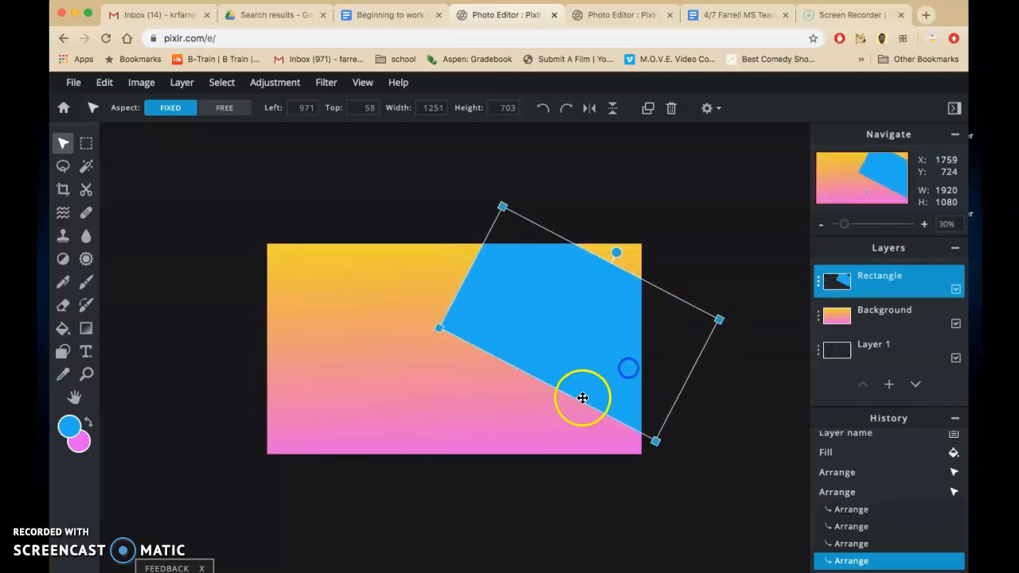
Step: Apply the rotated blue rectangle's transformation and review the directions for changing the rectangle layer's size in the instruction document
{"action": "left_click", "coordinate": [353, 198]}
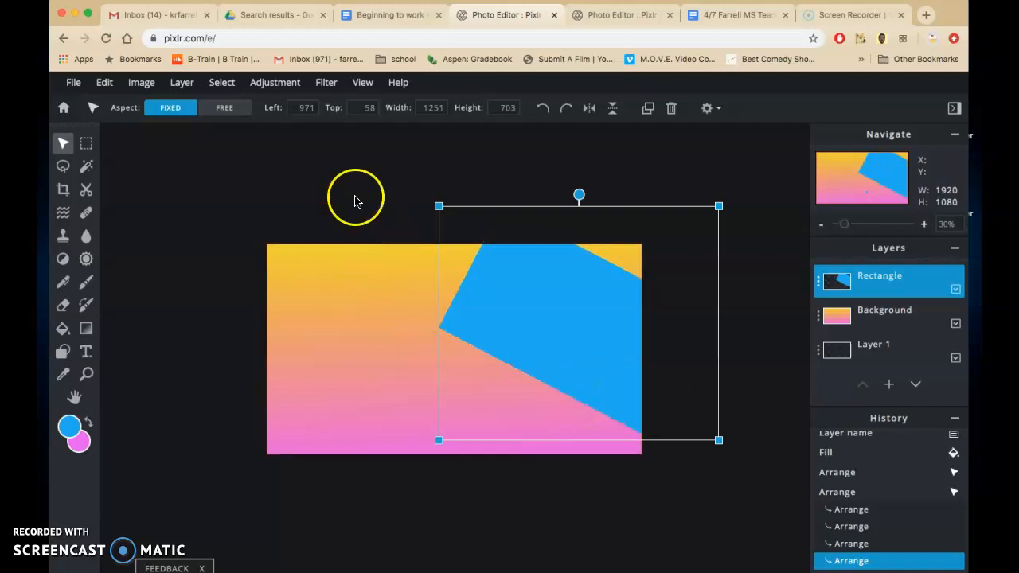
{"action": "left_click", "coordinate": [109, 84]}
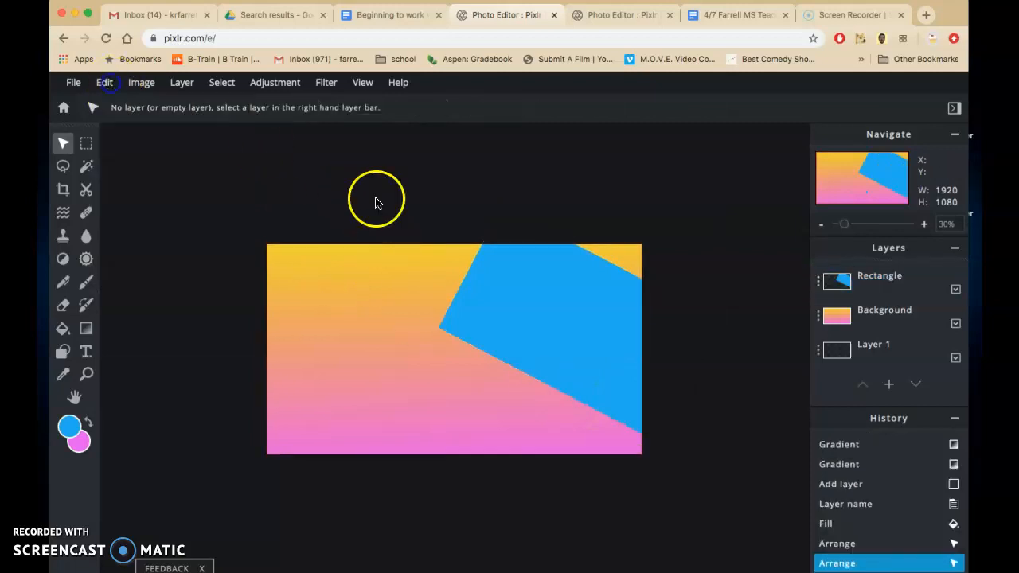
{"action": "left_click", "coordinate": [390, 15]}
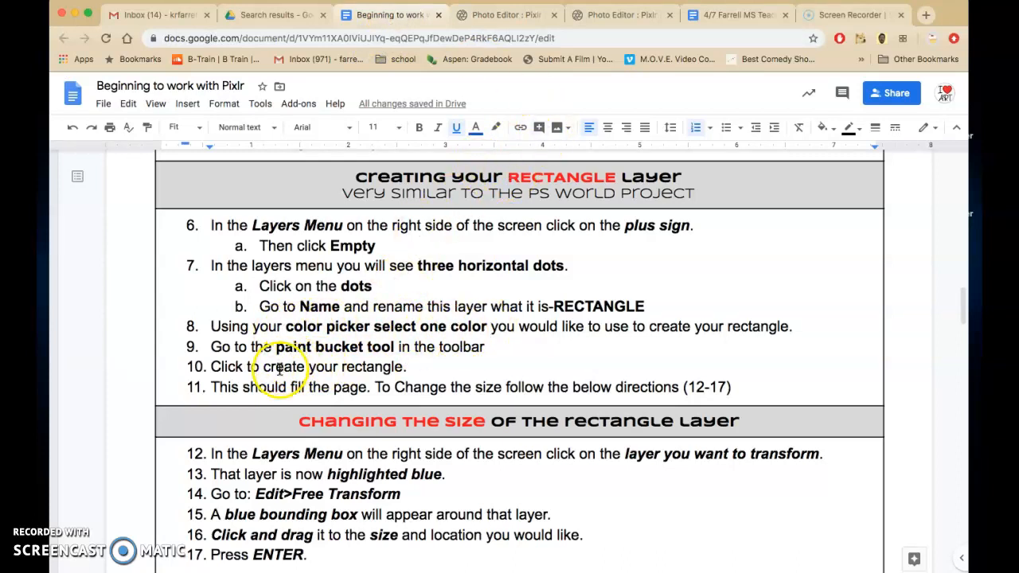
{"action": "scroll", "coordinate": [416, 442], "scroll_direction": "down", "scroll_amount": 2}
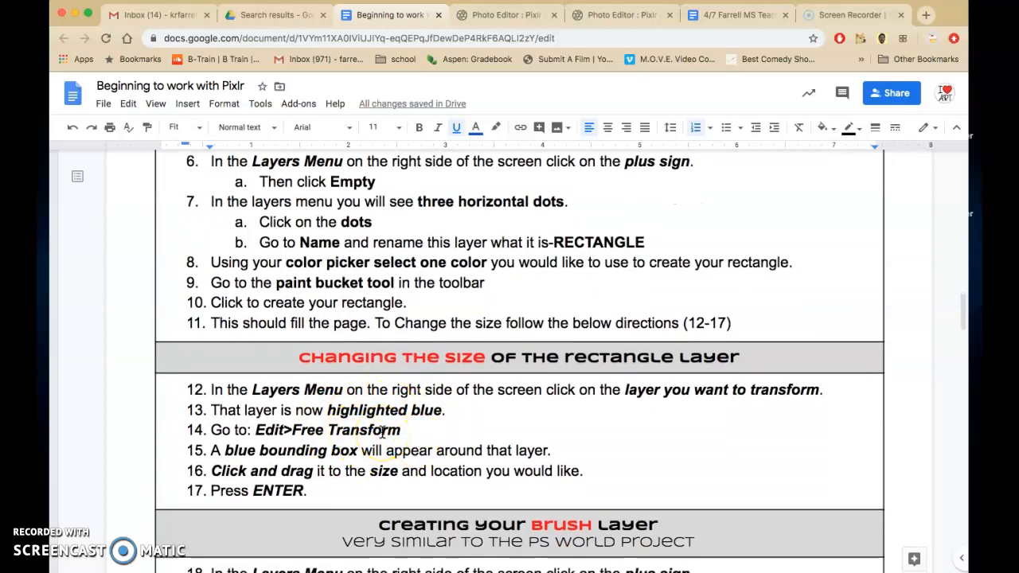
{"action": "scroll", "coordinate": [382, 430], "scroll_direction": "down", "scroll_amount": 1}
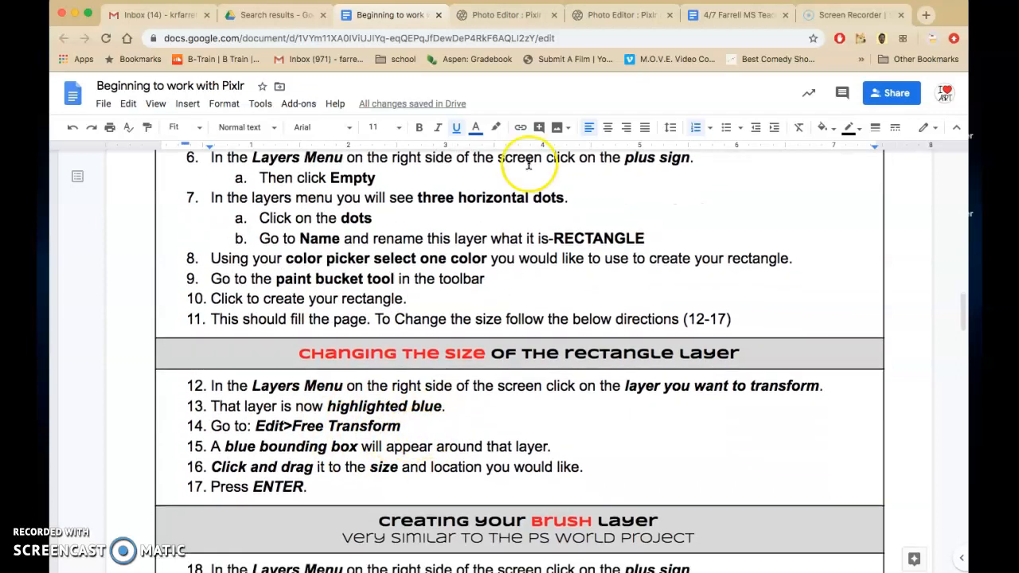
{"action": "left_click", "coordinate": [506, 16]}
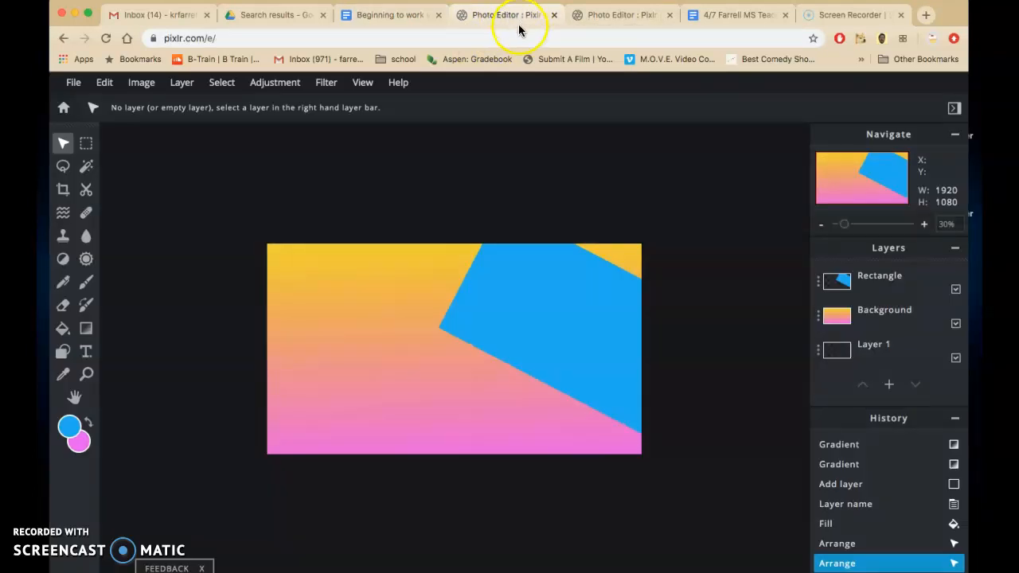
Step: Move the rotated blue rectangle left and slightly down with the Arrange tool, to about 578 px left and -155 px top, and apply it
{"action": "left_click_drag", "start_coordinate": [546, 304], "coordinate": [488, 315]}
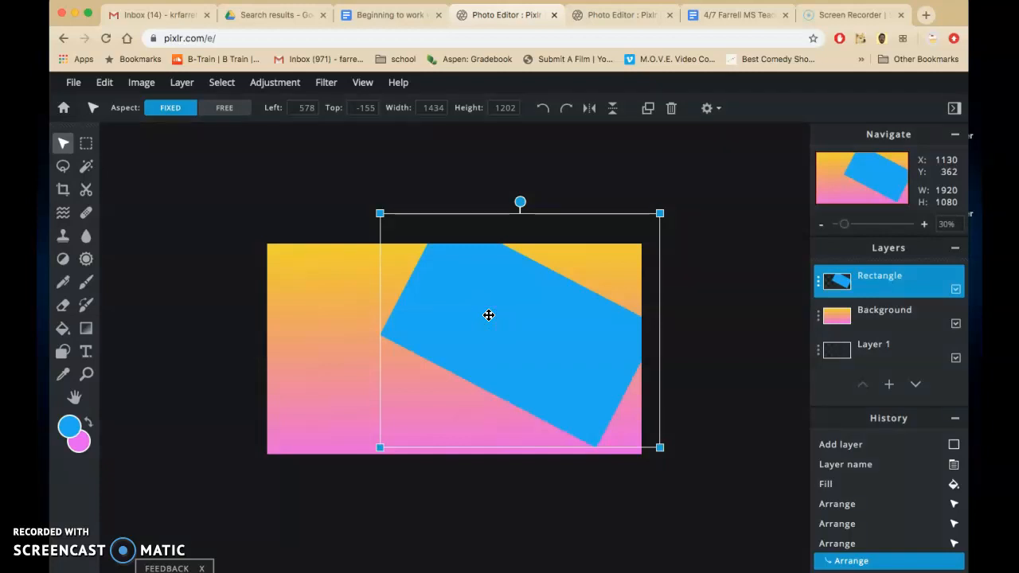
{"action": "left_click", "coordinate": [313, 231]}
{"action": "scroll", "coordinate": [313, 231], "scroll_direction": "up", "scroll_amount": 5}
{"action": "scroll", "coordinate": [313, 231], "scroll_direction": "up", "scroll_amount": 2}
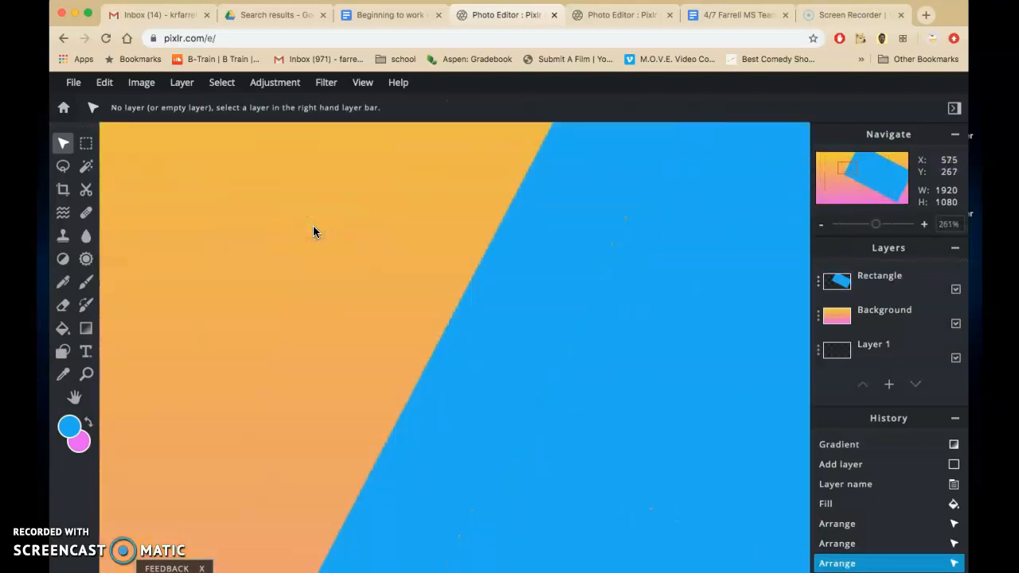
{"action": "scroll", "coordinate": [313, 231], "scroll_direction": "down", "scroll_amount": 7}
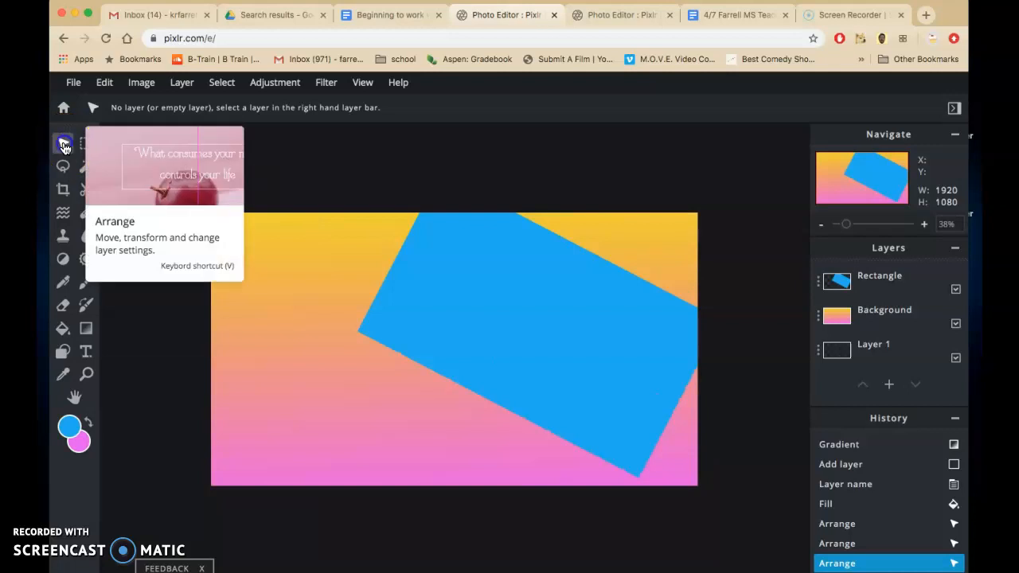
Step: Read the directions for creating the Brush layer, items 18 to 23, in the Beginning to work with Pixlr document
{"action": "left_click", "coordinate": [395, 20]}
{"action": "left_click", "coordinate": [422, 351]}
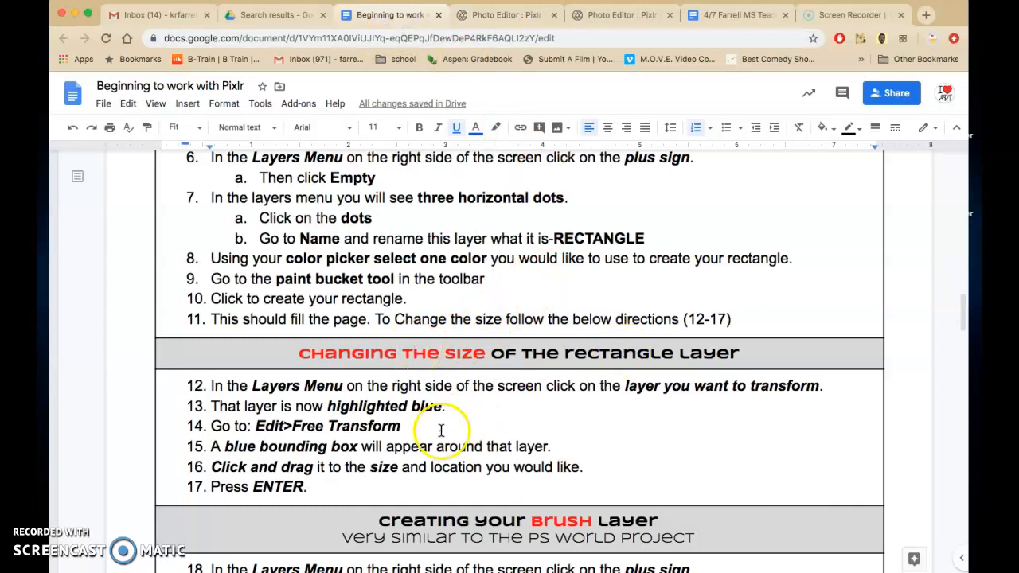
{"action": "scroll", "coordinate": [441, 430], "scroll_direction": "down", "scroll_amount": 3}
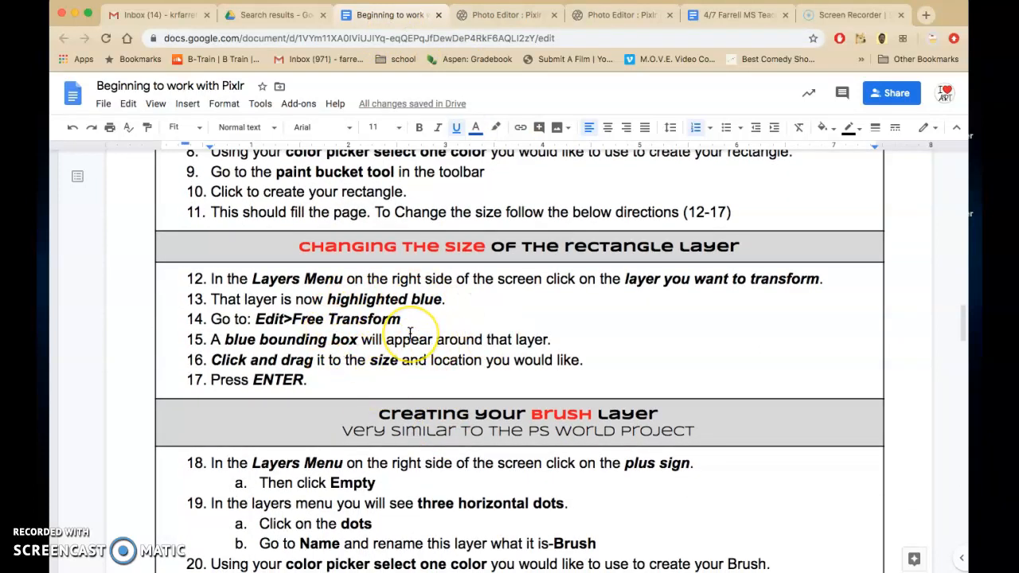
{"action": "scroll", "coordinate": [414, 334], "scroll_direction": "down", "scroll_amount": 4}
{"action": "scroll", "coordinate": [408, 333], "scroll_direction": "down", "scroll_amount": 3}
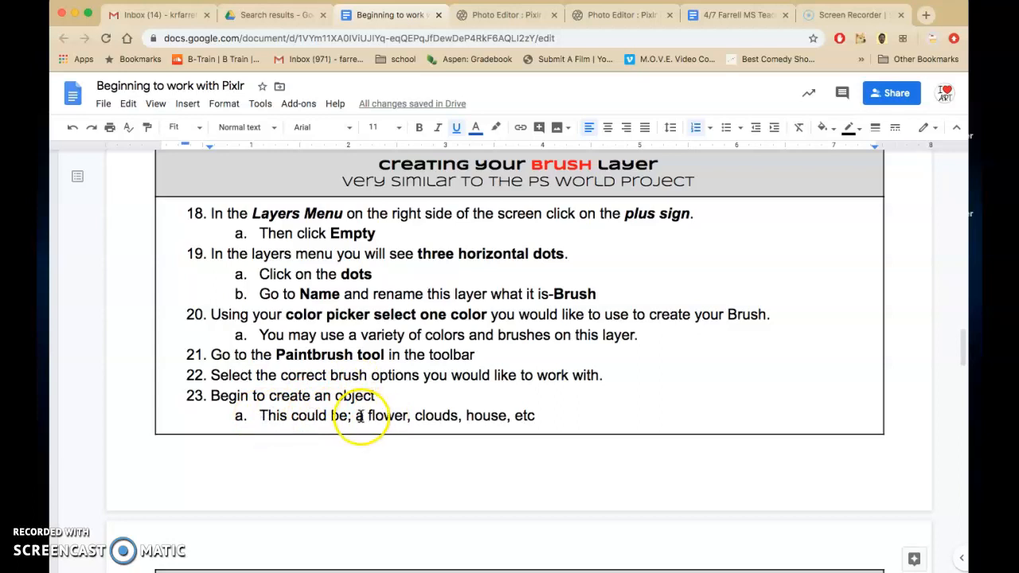
Step: Return to Pixlr, add an empty layer above the Rectangle layer and rename it Brush
{"action": "left_click", "coordinate": [520, 18]}
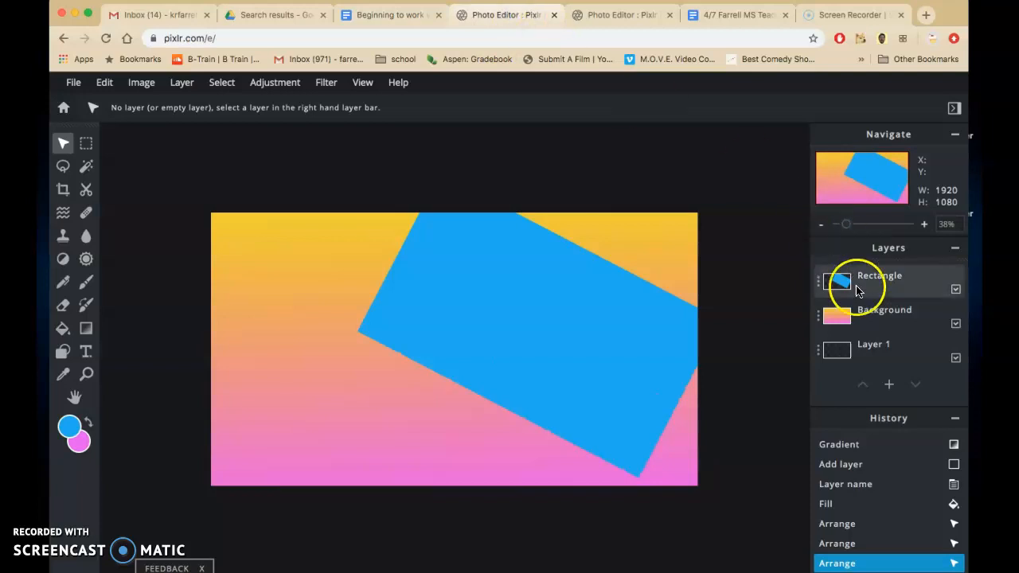
{"action": "left_click", "coordinate": [890, 385]}
{"action": "left_click", "coordinate": [425, 337]}
{"action": "left_click", "coordinate": [834, 275]}
{"action": "left_click", "coordinate": [738, 295]}
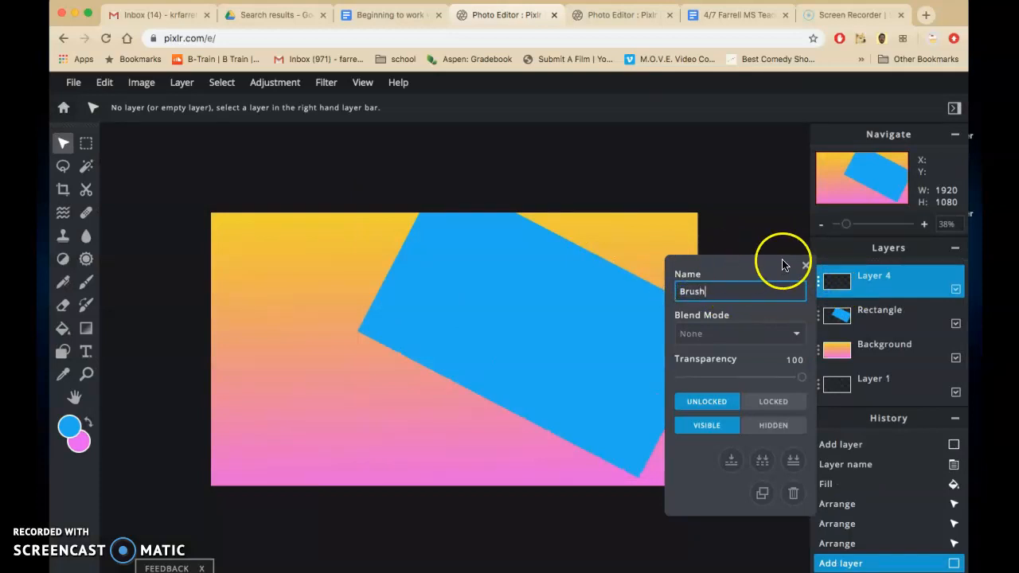
{"action": "left_click", "coordinate": [804, 266]}
Step: Choose the Draw tool, look through the brush presets, and set the brush's softness to 0% and step to 0.0%
{"action": "left_click", "coordinate": [86, 282]}
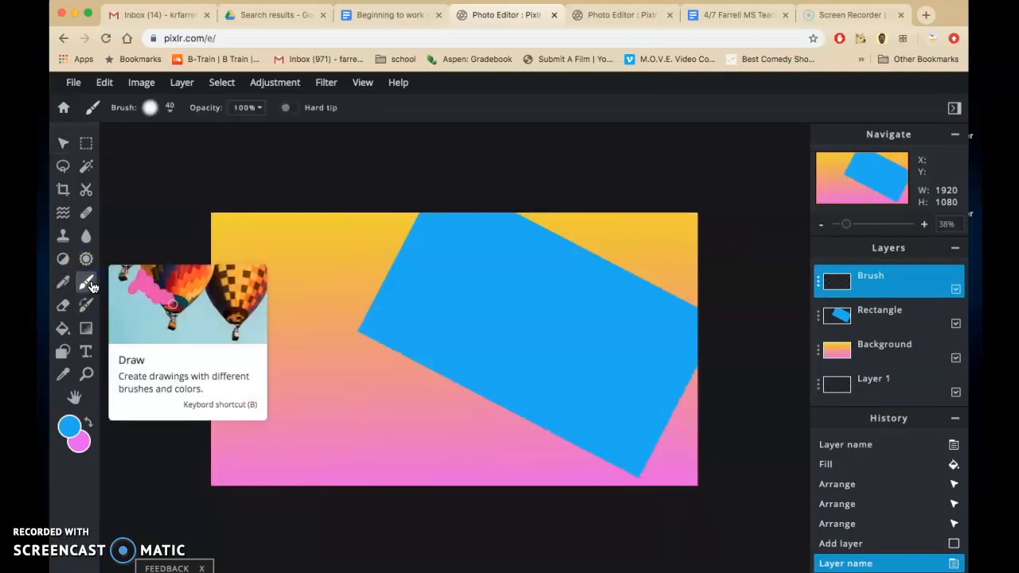
{"action": "left_click", "coordinate": [171, 112]}
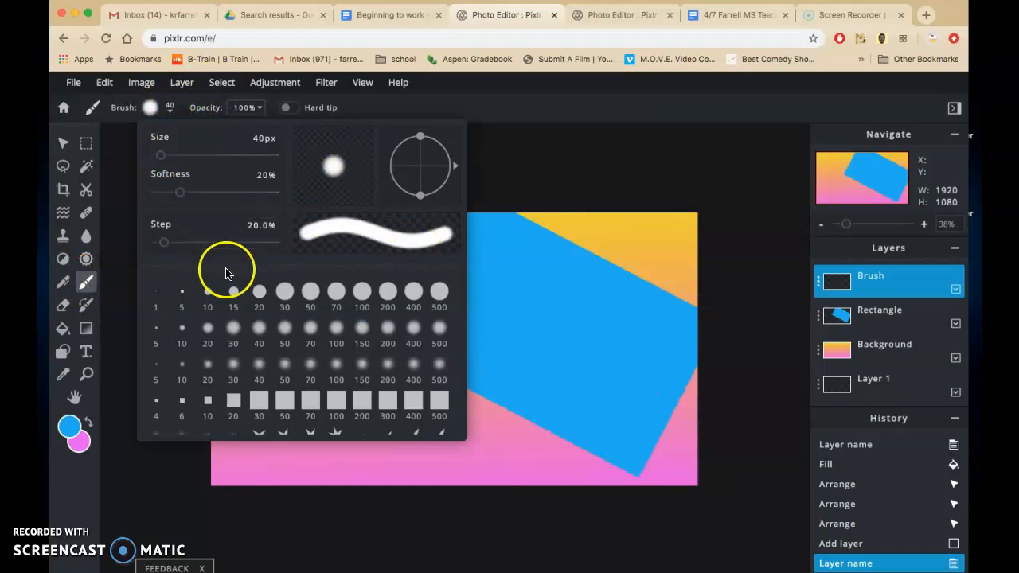
{"action": "mouse_move", "coordinate": [181, 193]}
{"action": "left_mouse_down"}
{"action": "mouse_move", "coordinate": [276, 195]}
{"action": "mouse_move", "coordinate": [132, 192]}
{"action": "mouse_move", "coordinate": [227, 194]}
{"action": "left_mouse_up"}
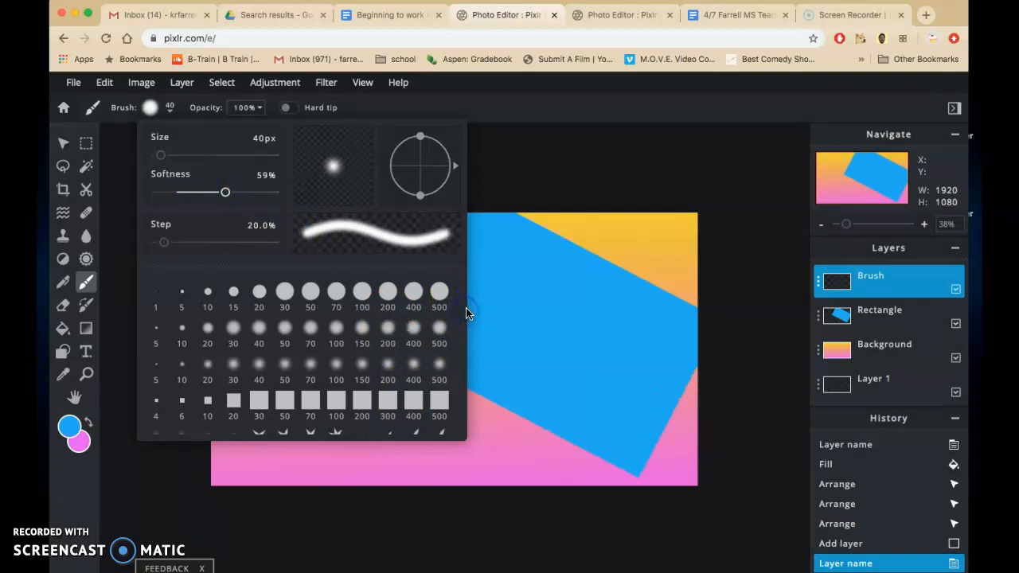
{"action": "left_click_drag", "start_coordinate": [461, 296], "coordinate": [451, 376]}
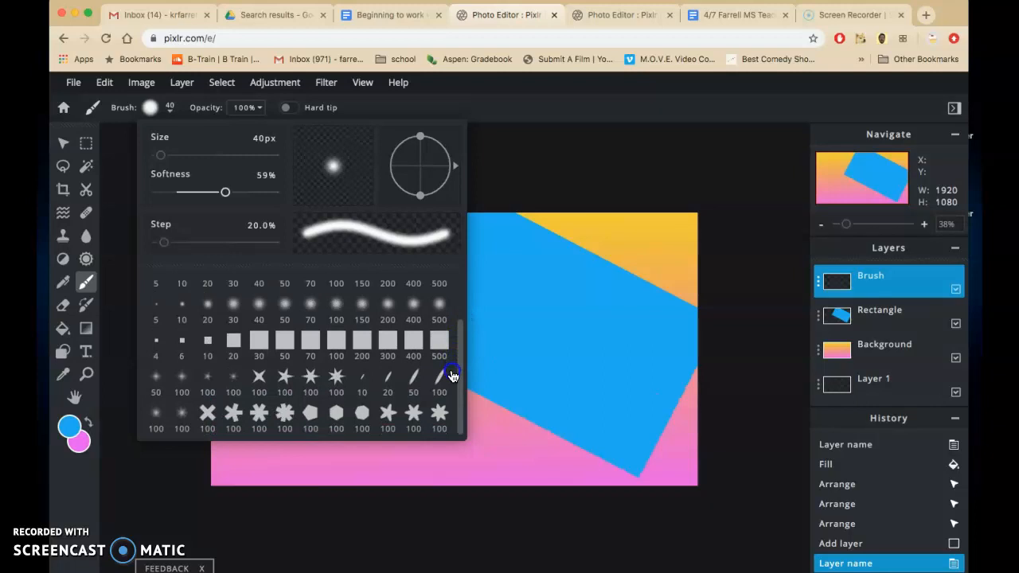
{"action": "left_click_drag", "start_coordinate": [451, 376], "coordinate": [456, 324]}
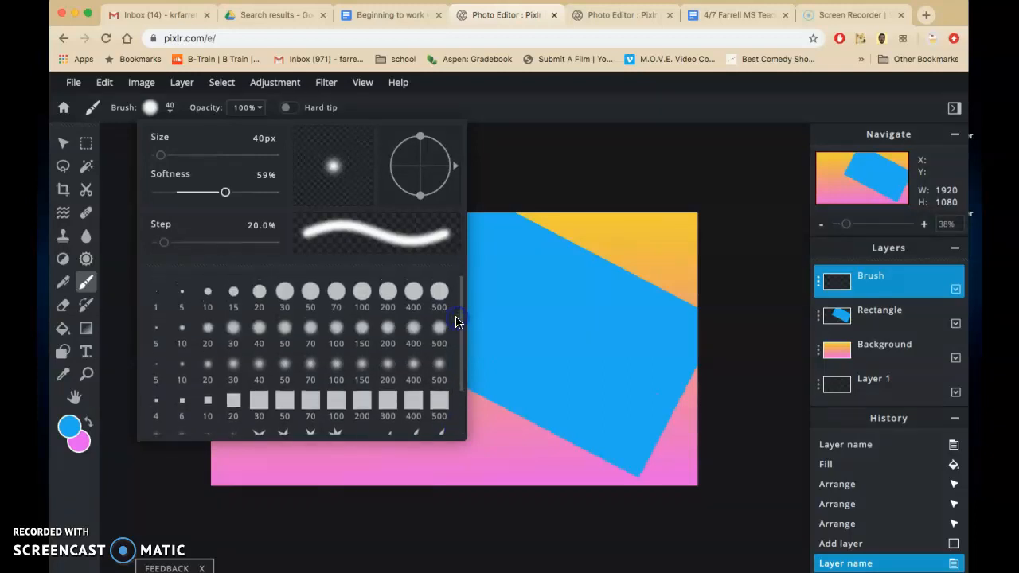
{"action": "left_click_drag", "start_coordinate": [226, 193], "coordinate": [139, 197]}
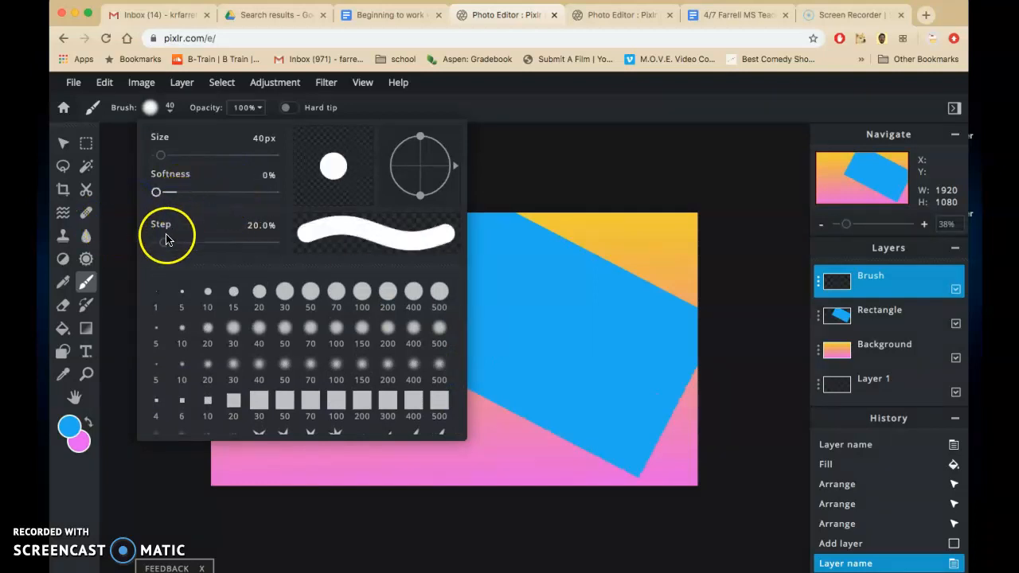
{"action": "mouse_move", "coordinate": [164, 242]}
{"action": "left_mouse_down"}
{"action": "mouse_move", "coordinate": [249, 247]}
{"action": "mouse_move", "coordinate": [161, 248]}
{"action": "left_mouse_up"}
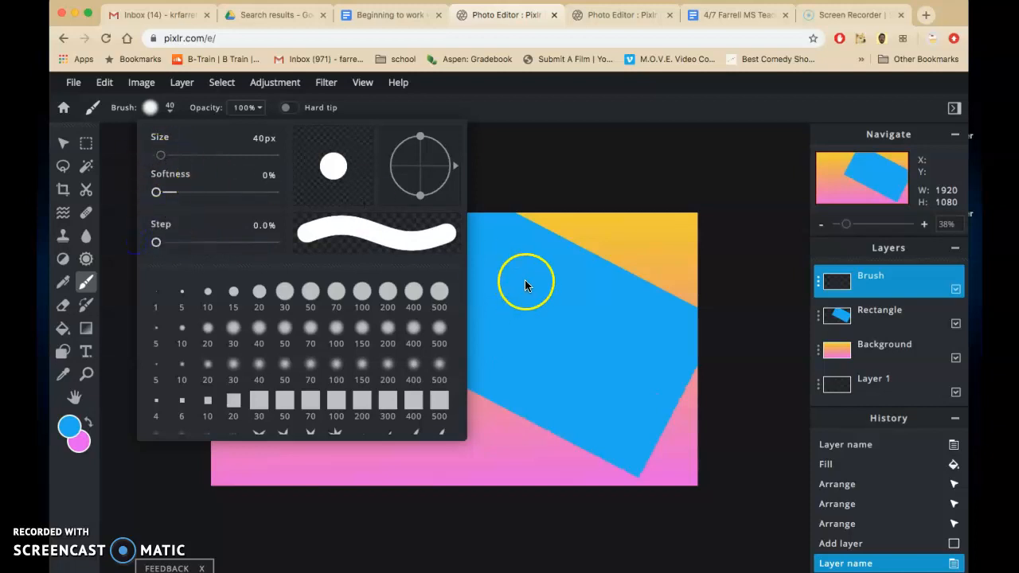
{"action": "left_click", "coordinate": [511, 185]}
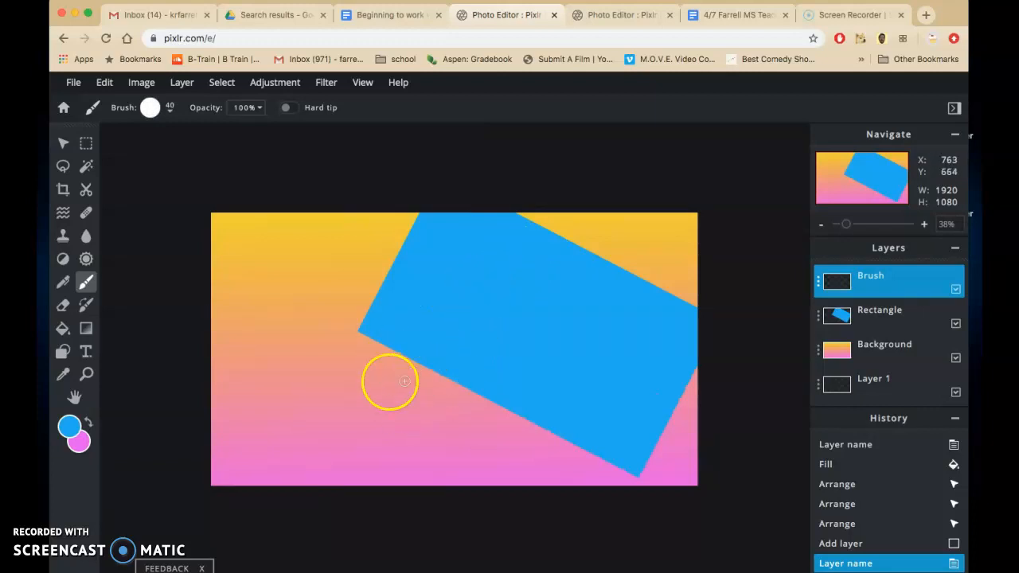
Step: Paint a bright green wavy stem with a curved leaf on each side on the Brush layer, rising from the canvas's lower-left edge
{"action": "left_click", "coordinate": [69, 427]}
{"action": "left_click", "coordinate": [543, 353]}
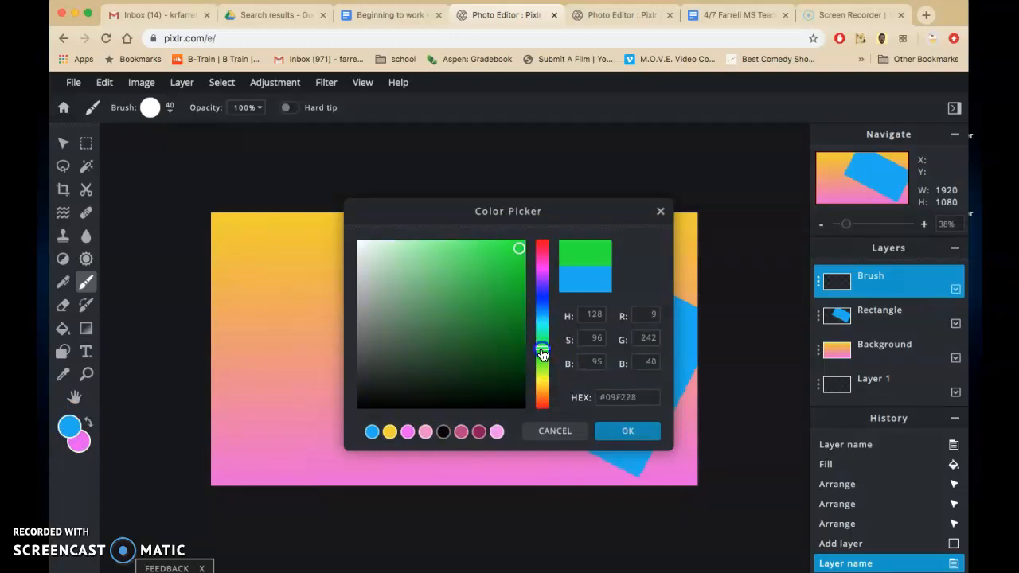
{"action": "left_click", "coordinate": [627, 431]}
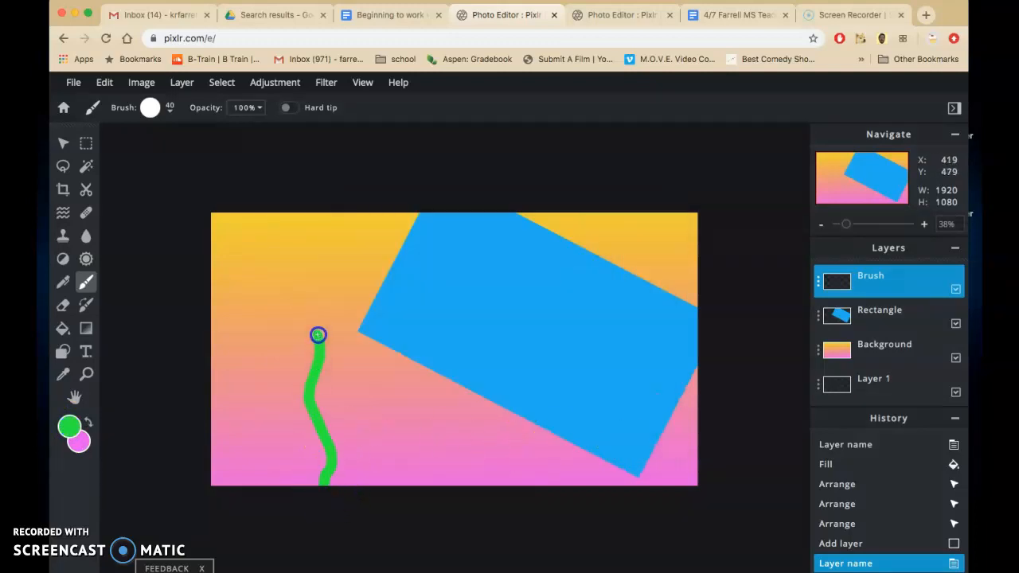
{"action": "left_click_drag", "start_coordinate": [341, 470], "coordinate": [330, 487]}
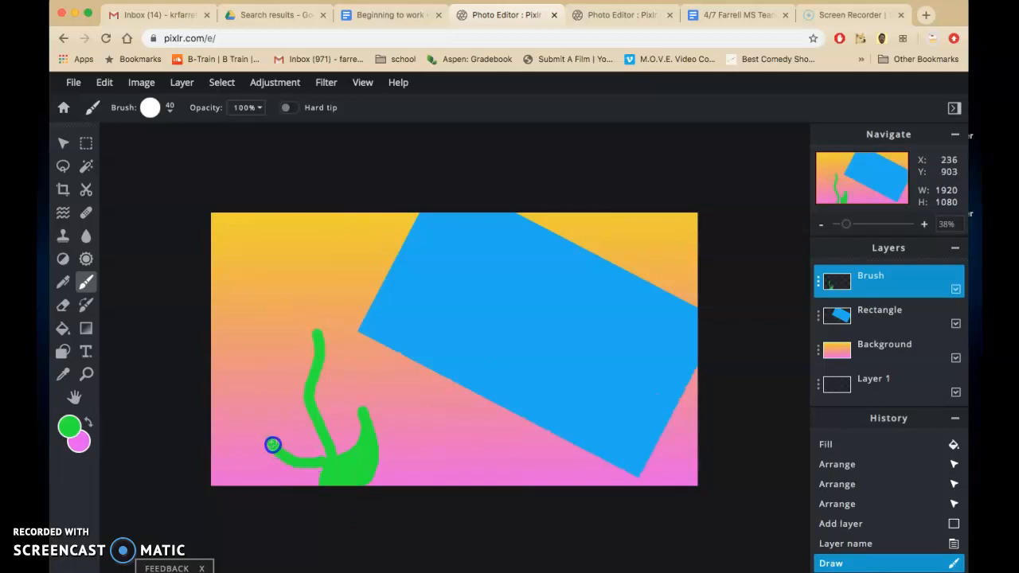
{"action": "left_click_drag", "start_coordinate": [272, 444], "coordinate": [287, 480]}
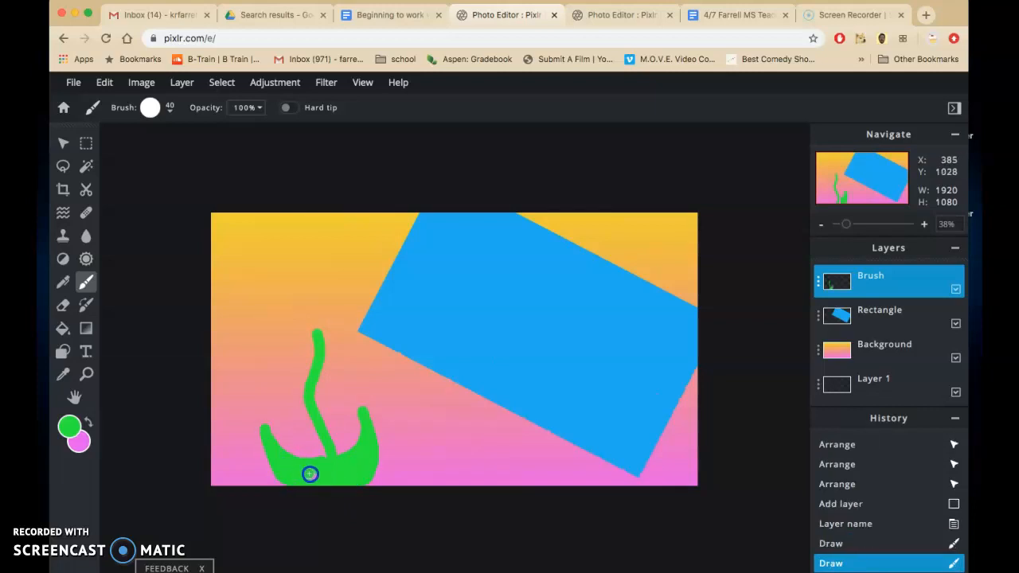
Step: Change the foreground colour to dark green and set the brush size to 8 px
{"action": "left_click", "coordinate": [73, 427]}
{"action": "left_click", "coordinate": [509, 341]}
{"action": "left_click", "coordinate": [610, 429]}
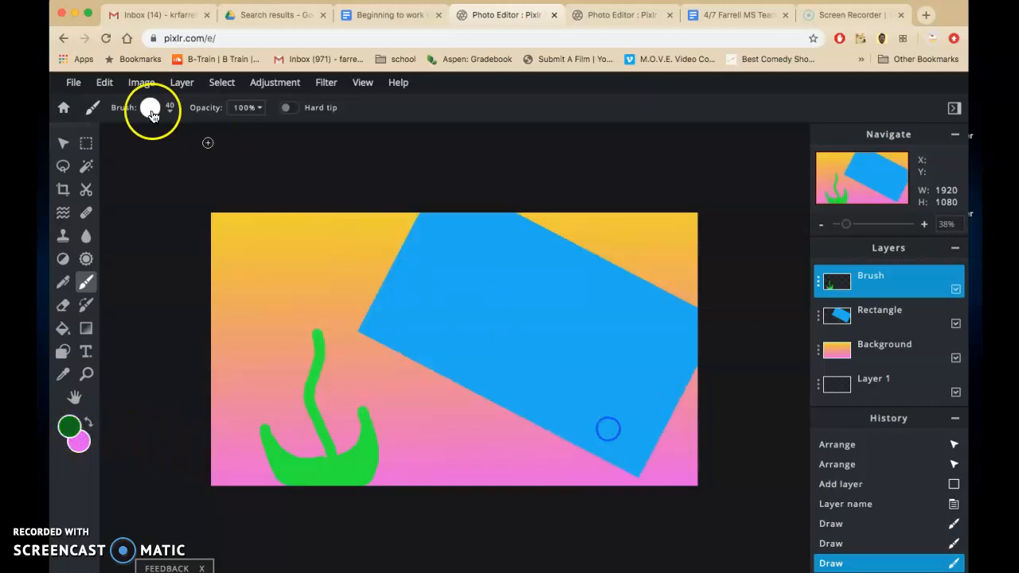
{"action": "left_click", "coordinate": [170, 113]}
{"action": "left_click", "coordinate": [163, 156]}
{"action": "left_click_drag", "start_coordinate": [161, 158], "coordinate": [157, 158]}
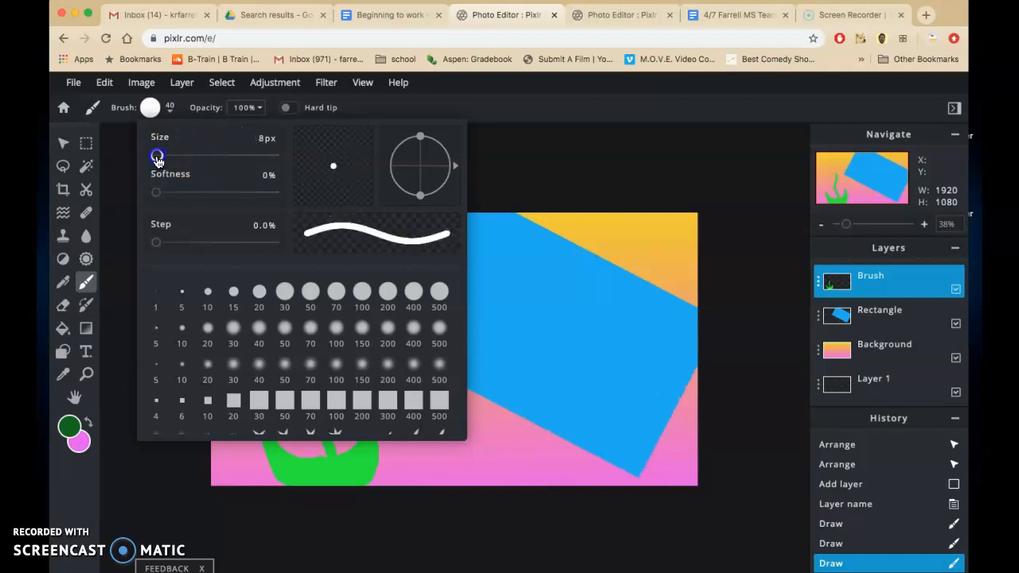
{"action": "left_click", "coordinate": [566, 154]}
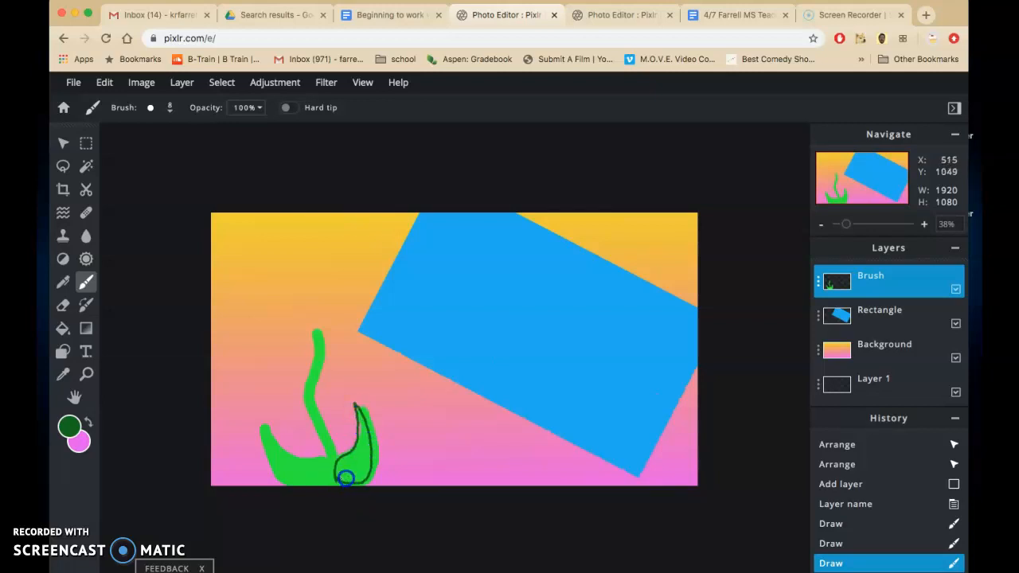
Step: Outline both leaves of the plant with dark green strokes and draw veins inside them
{"action": "mouse_move", "coordinate": [358, 432]}
{"action": "left_mouse_down"}
{"action": "mouse_move", "coordinate": [346, 473]}
{"action": "mouse_move", "coordinate": [342, 462]}
{"action": "left_mouse_up"}
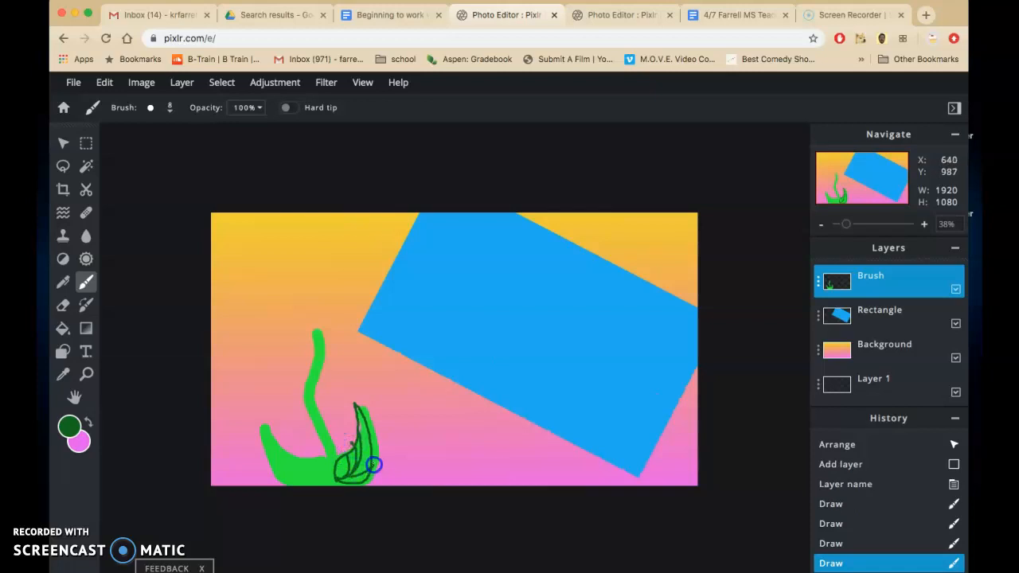
{"action": "left_click_drag", "start_coordinate": [374, 465], "coordinate": [358, 459]}
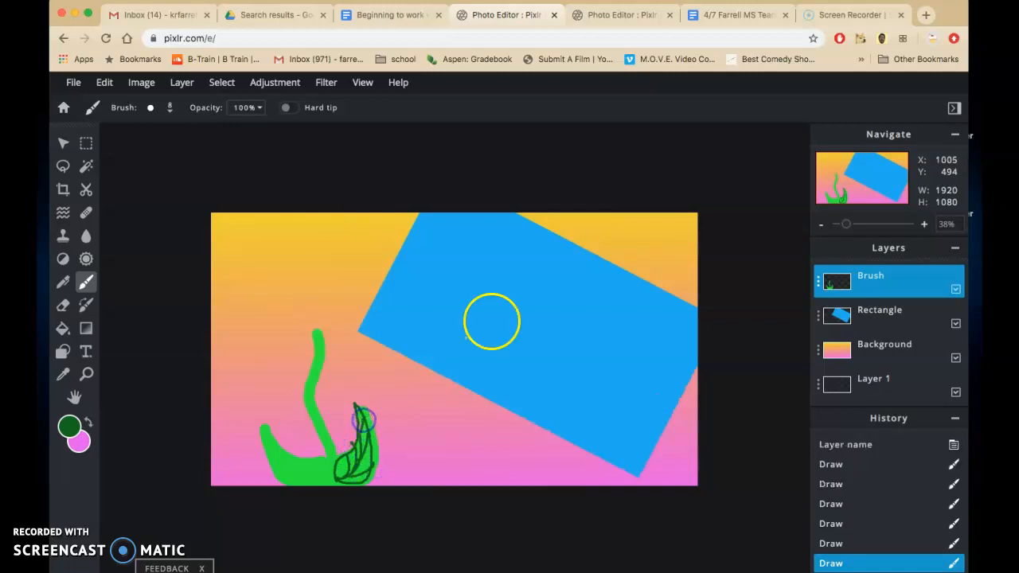
{"action": "left_click_drag", "start_coordinate": [846, 224], "coordinate": [859, 228]}
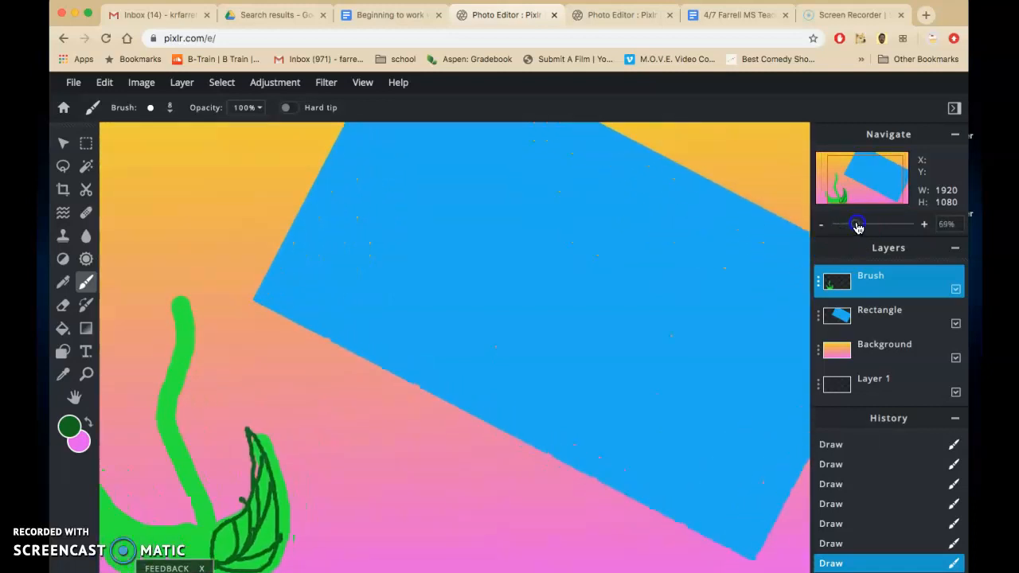
{"action": "left_click", "coordinate": [74, 397]}
{"action": "left_click_drag", "start_coordinate": [239, 439], "coordinate": [369, 282]}
{"action": "left_click", "coordinate": [86, 282]}
{"action": "left_click", "coordinate": [319, 518]}
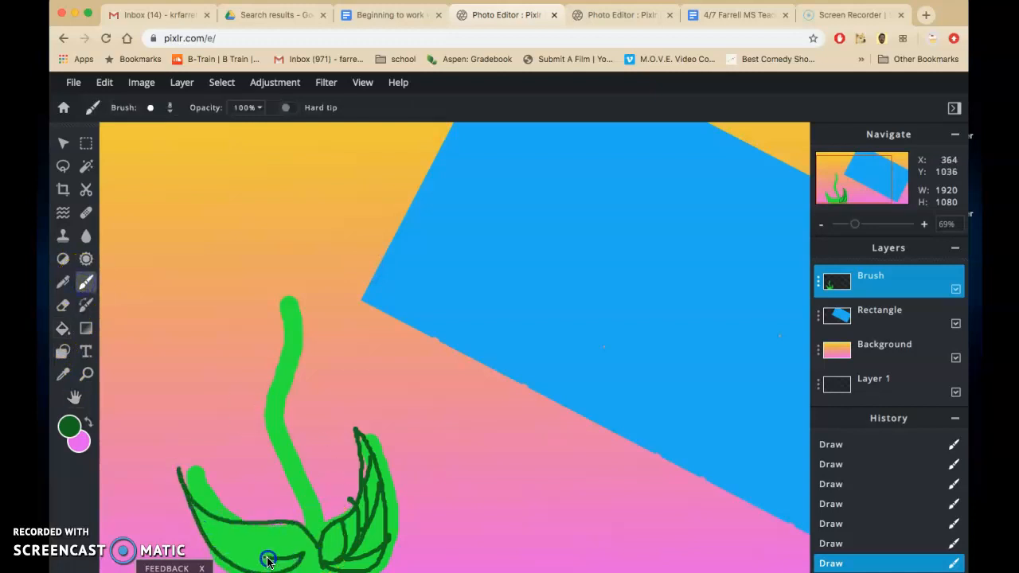
{"action": "left_click_drag", "start_coordinate": [208, 516], "coordinate": [238, 541]}
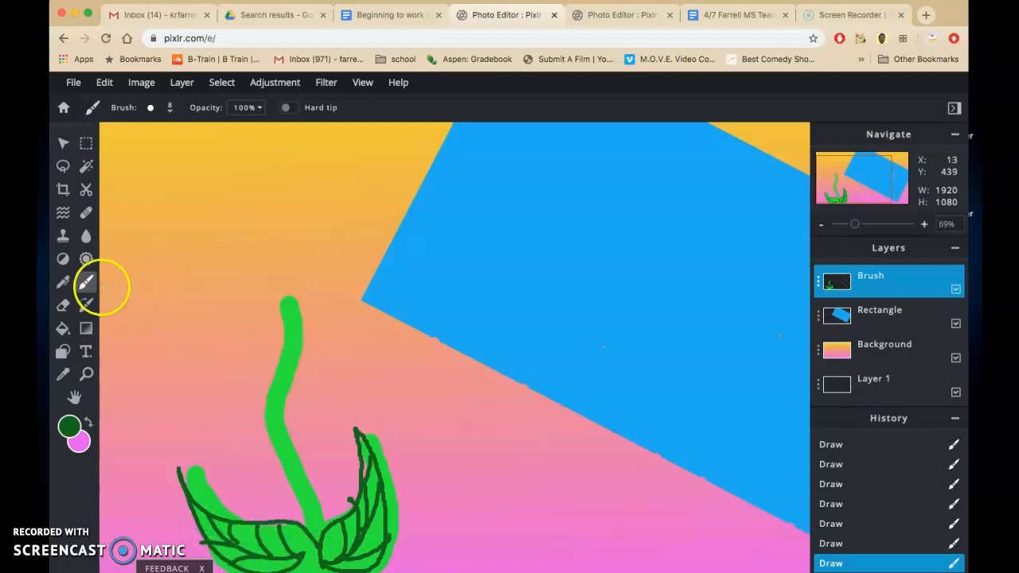
Step: Swap the foreground colour to pink, set the brush size to 142 px, and paint a lobed blossom on top of the stem
{"action": "left_click", "coordinate": [88, 422]}
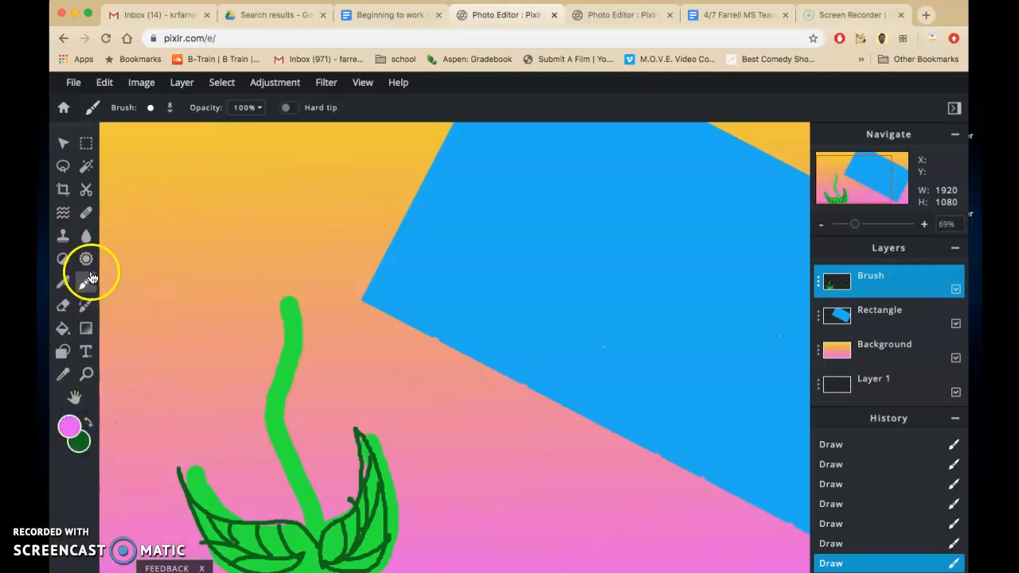
{"action": "left_click", "coordinate": [170, 107]}
{"action": "left_click_drag", "start_coordinate": [157, 156], "coordinate": [189, 156]}
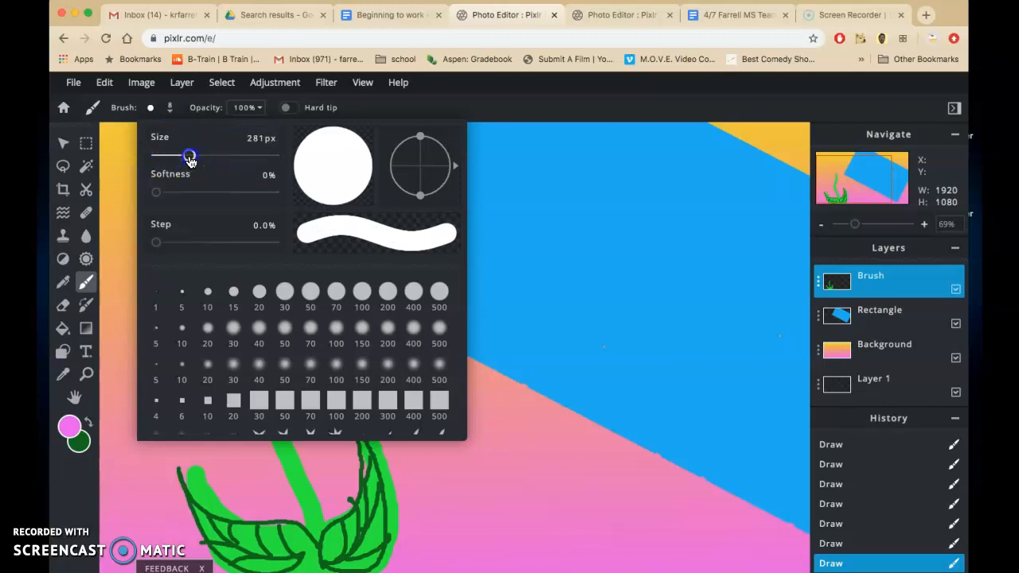
{"action": "left_click", "coordinate": [526, 188]}
{"action": "left_click", "coordinate": [289, 284]}
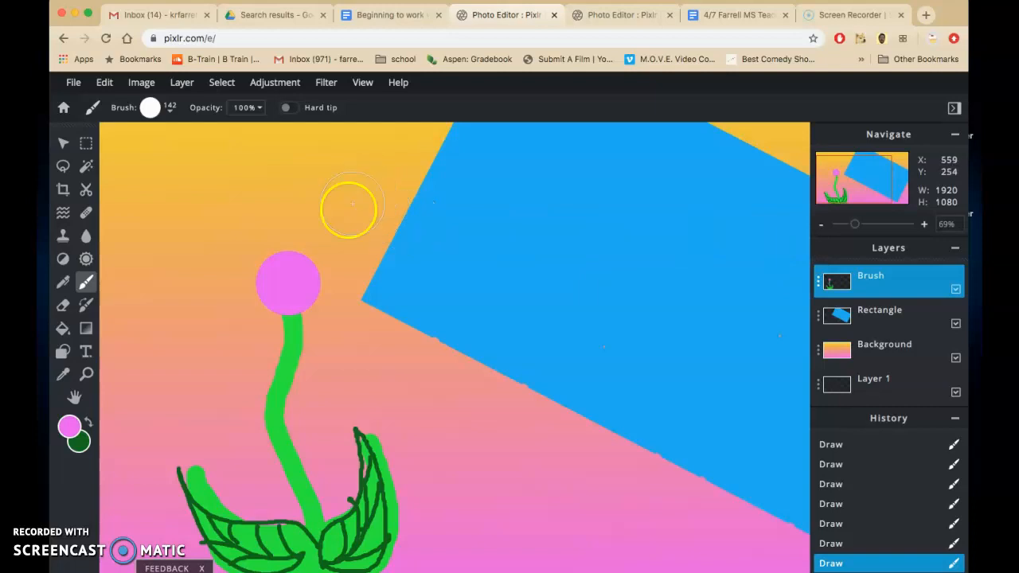
{"action": "mouse_move", "coordinate": [303, 246]}
{"action": "left_mouse_down"}
{"action": "mouse_move", "coordinate": [341, 212]}
{"action": "mouse_move", "coordinate": [341, 258]}
{"action": "mouse_move", "coordinate": [398, 271]}
{"action": "mouse_move", "coordinate": [330, 287]}
{"action": "mouse_move", "coordinate": [345, 317]}
{"action": "mouse_move", "coordinate": [283, 309]}
{"action": "mouse_move", "coordinate": [241, 344]}
{"action": "mouse_move", "coordinate": [195, 282]}
{"action": "mouse_move", "coordinate": [260, 298]}
{"action": "mouse_move", "coordinate": [279, 255]}
{"action": "left_mouse_up"}
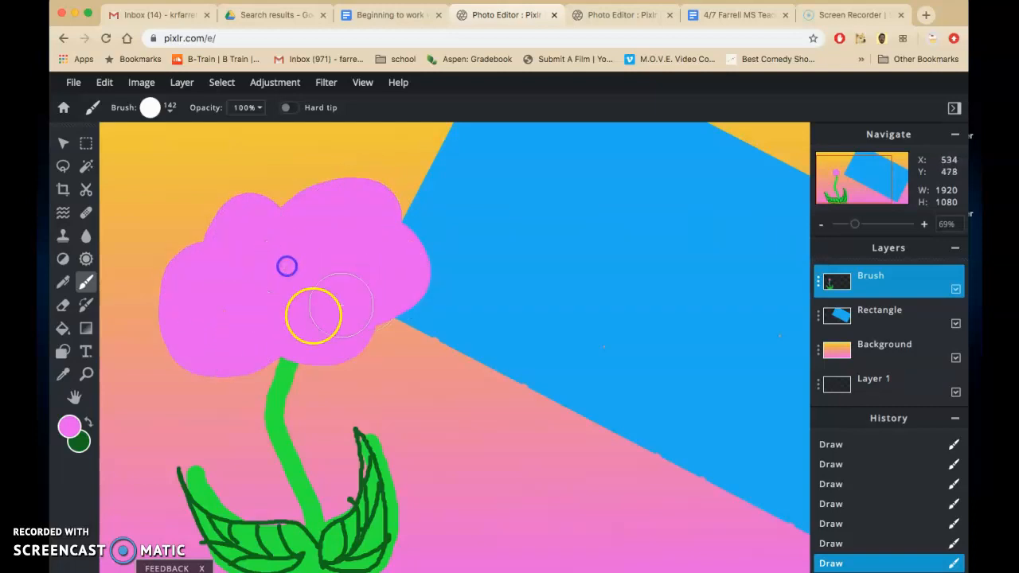
Step: Change the foreground colour to a lighter pink and dab a round centre in the middle of the blossom
{"action": "left_click", "coordinate": [71, 428]}
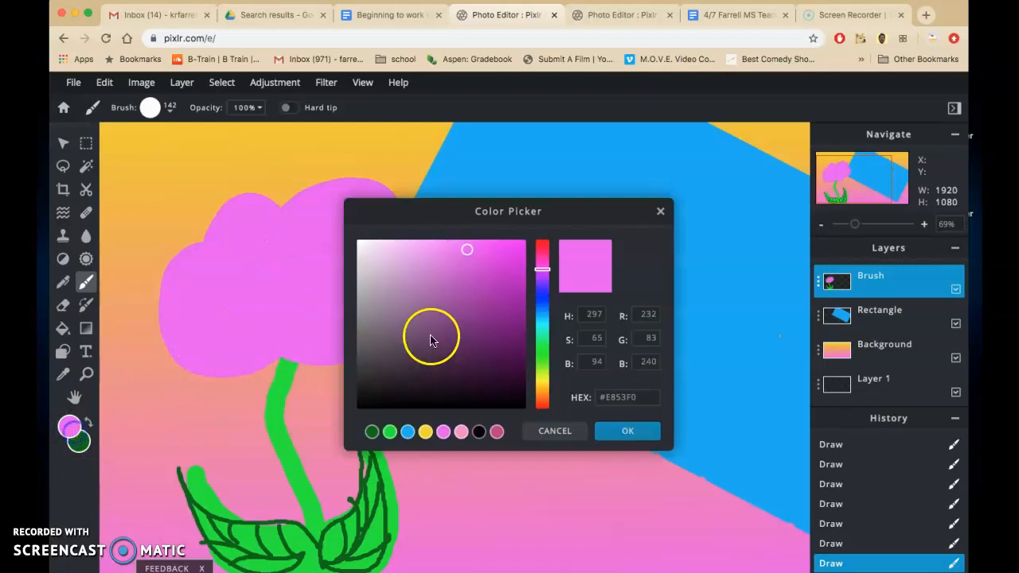
{"action": "left_click", "coordinate": [425, 247]}
{"action": "left_click", "coordinate": [630, 431]}
{"action": "left_click", "coordinate": [287, 279]}
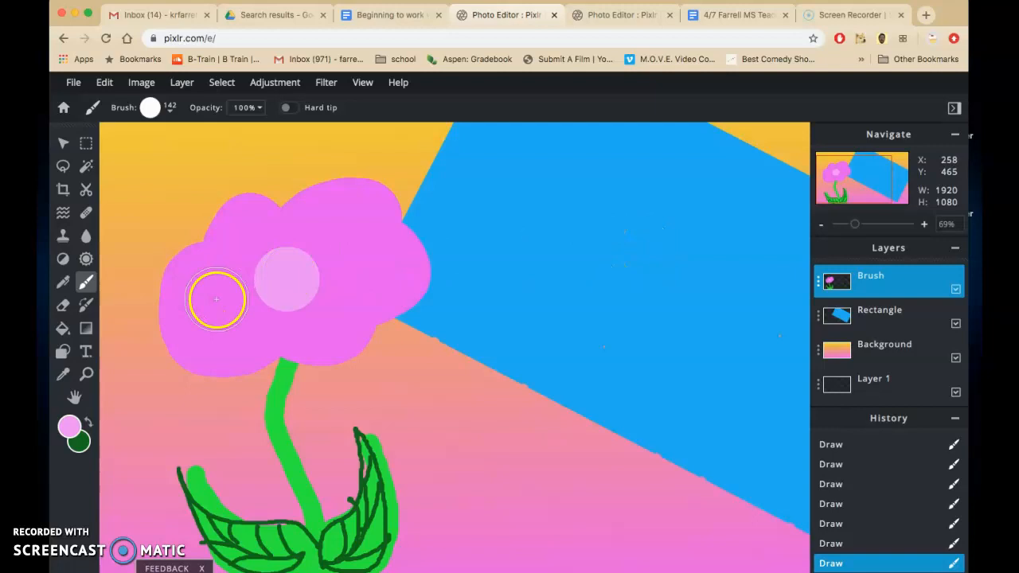
Step: Set the foreground colour to dark purple and the brush size to 1 px, and draw petal outlines and creases around the blossom's centre
{"action": "left_click", "coordinate": [68, 430]}
{"action": "left_click", "coordinate": [498, 364]}
{"action": "left_click", "coordinate": [628, 431]}
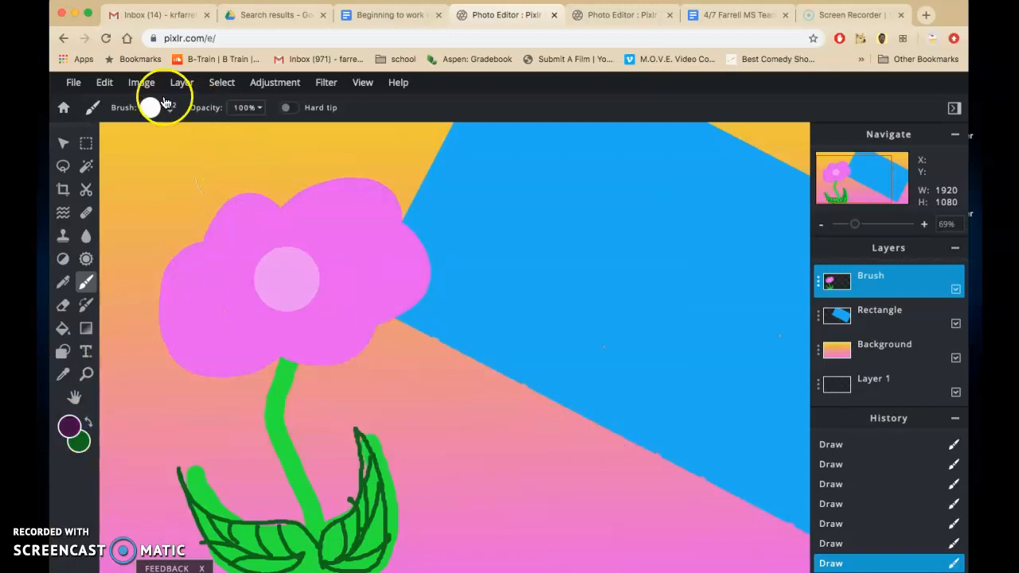
{"action": "left_click", "coordinate": [167, 110]}
{"action": "left_click_drag", "start_coordinate": [175, 159], "coordinate": [156, 157]}
{"action": "left_click", "coordinate": [309, 291]}
{"action": "left_click", "coordinate": [395, 223]}
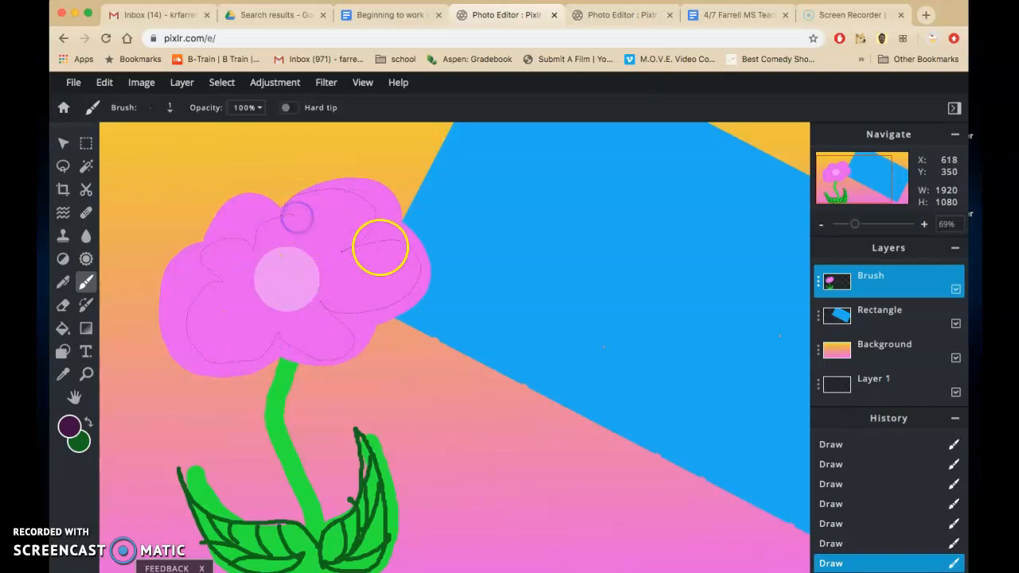
{"action": "left_click_drag", "start_coordinate": [347, 286], "coordinate": [394, 287]}
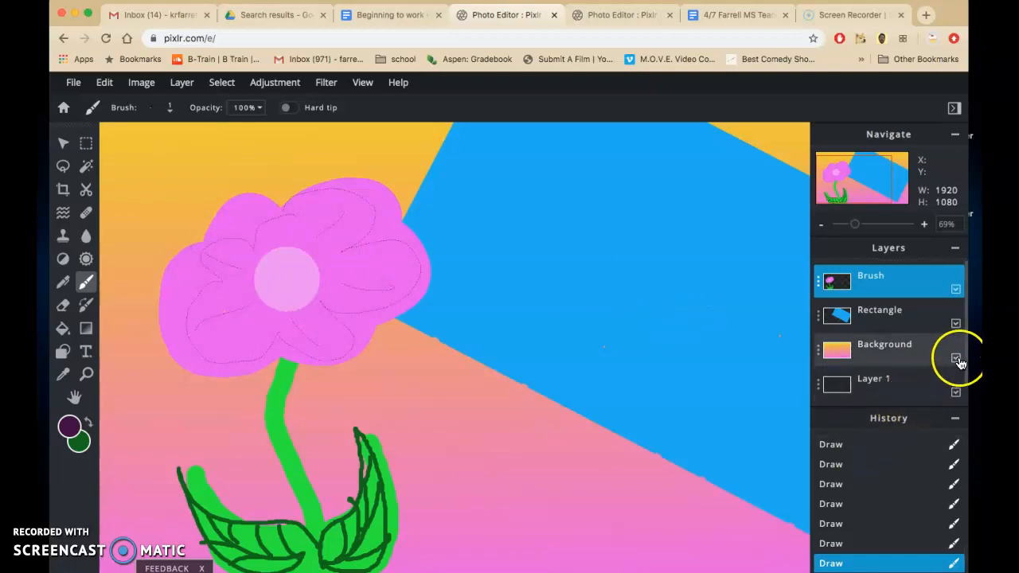
Step: Add an empty layer at the top of the layer stack and name it Signature
{"action": "left_click_drag", "start_coordinate": [966, 354], "coordinate": [966, 390]}
{"action": "left_click", "coordinate": [892, 398]}
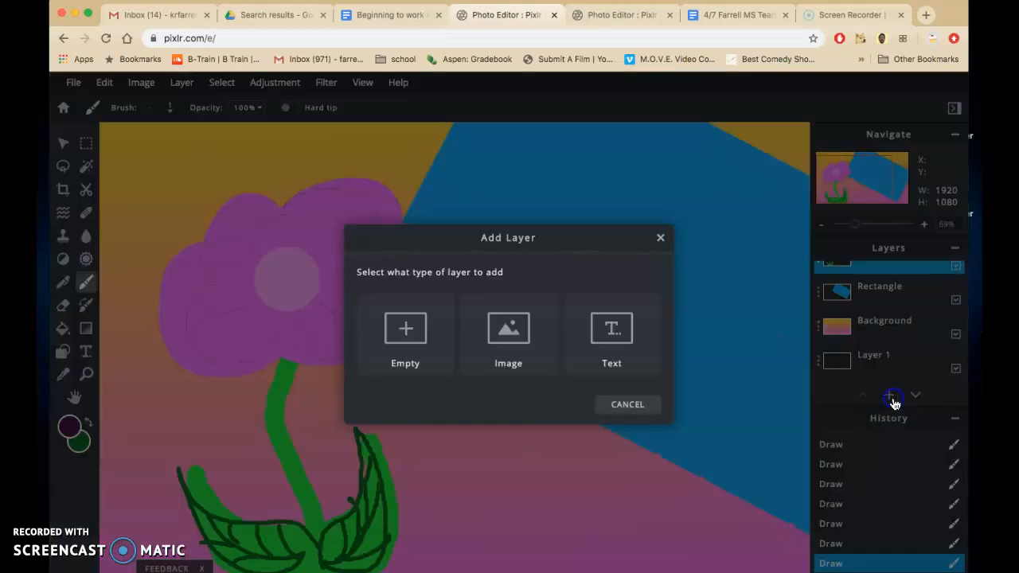
{"action": "left_click", "coordinate": [406, 328]}
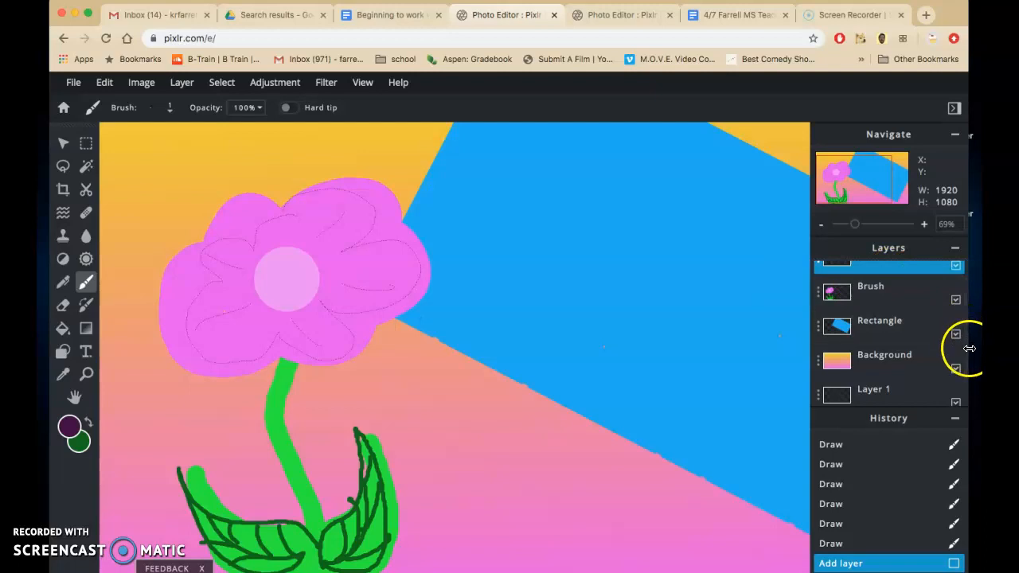
{"action": "scroll", "coordinate": [963, 374], "scroll_direction": "down", "scroll_amount": 1}
{"action": "scroll", "coordinate": [963, 390], "scroll_direction": "up", "scroll_amount": 2}
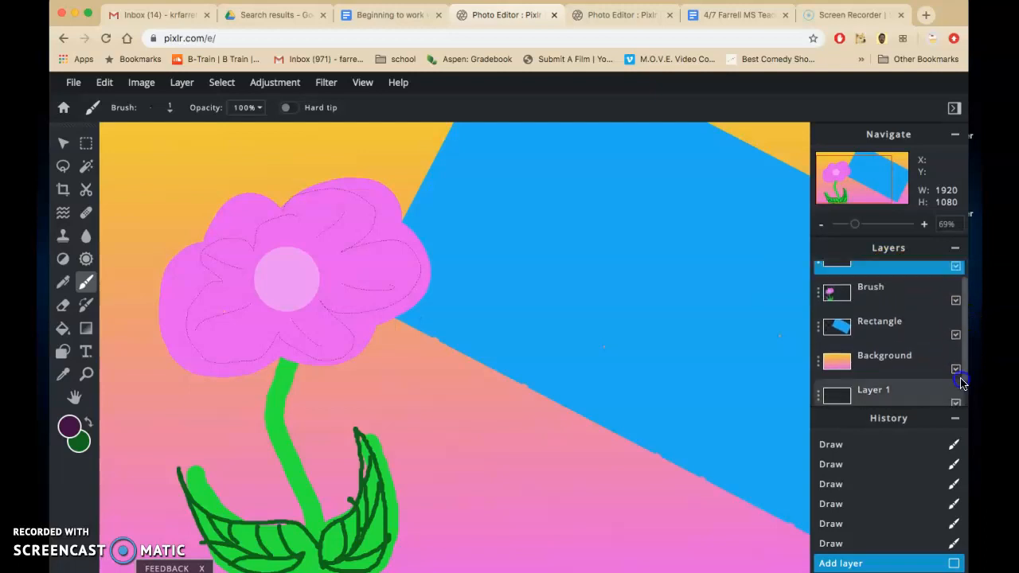
{"action": "left_click", "coordinate": [819, 283]}
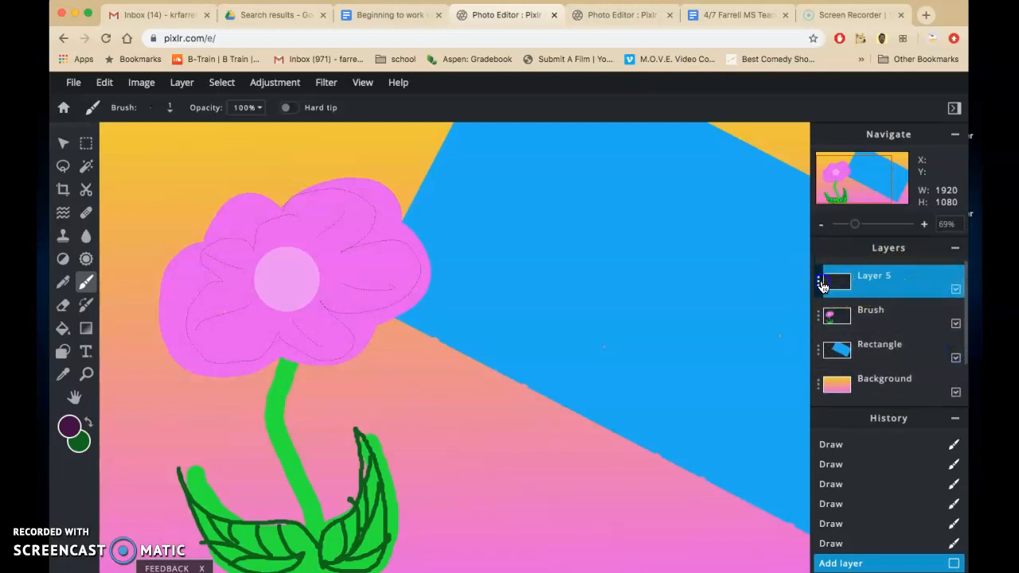
{"action": "left_click", "coordinate": [746, 285]}
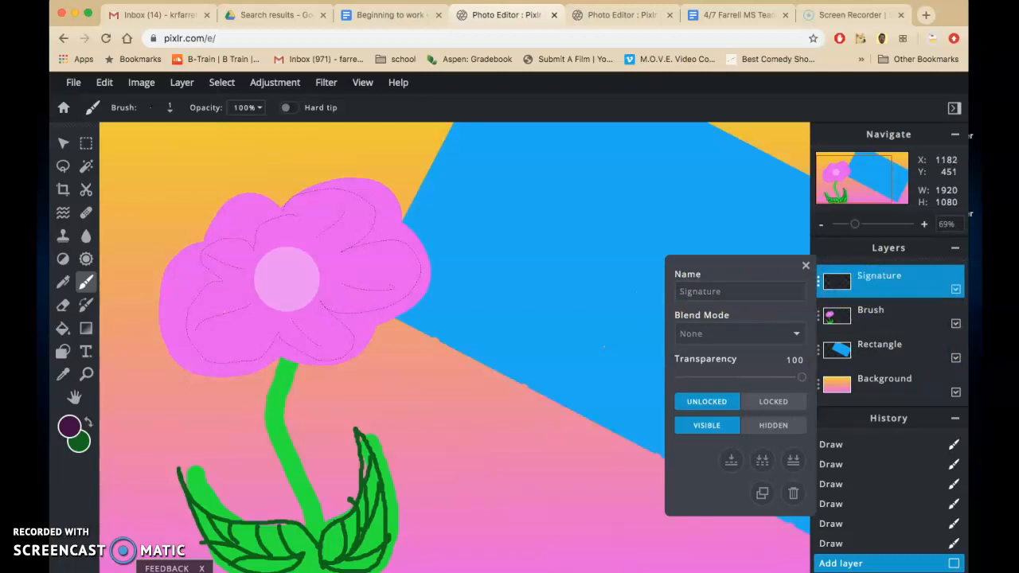
{"action": "left_click", "coordinate": [805, 265]}
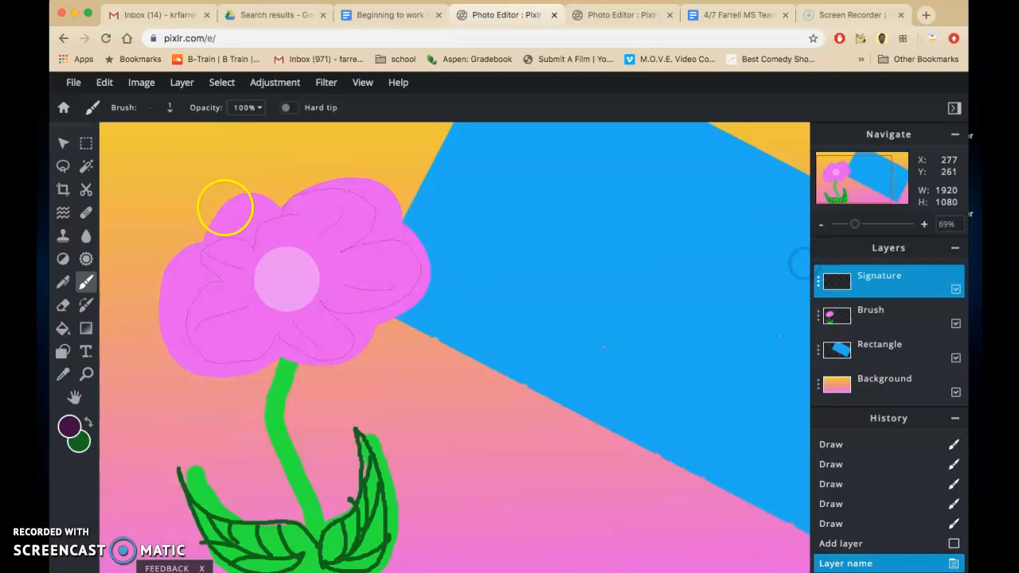
Step: Consult the Pen tool signing section of the Google Docs instructions, highlight the contrasting-colour advice, and return to Pixlr
{"action": "left_click", "coordinate": [410, 16]}
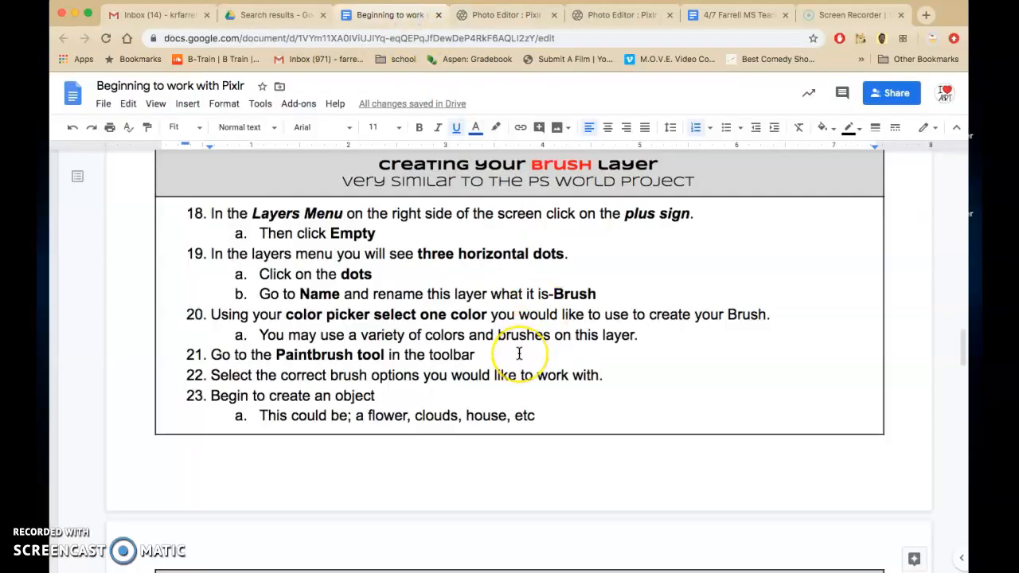
{"action": "scroll", "coordinate": [519, 353], "scroll_direction": "down", "scroll_amount": 10}
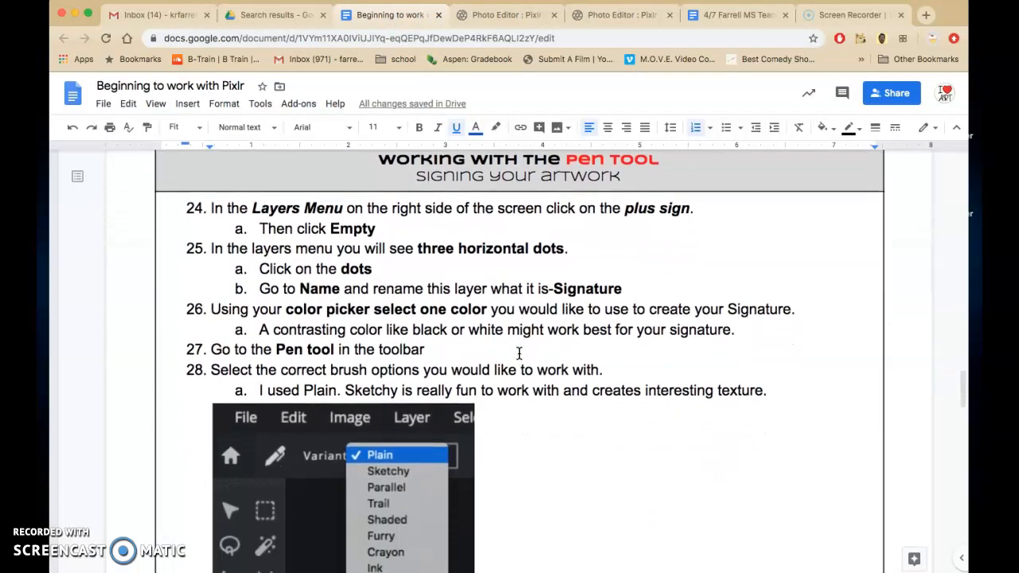
{"action": "scroll", "coordinate": [519, 354], "scroll_direction": "down", "scroll_amount": 2}
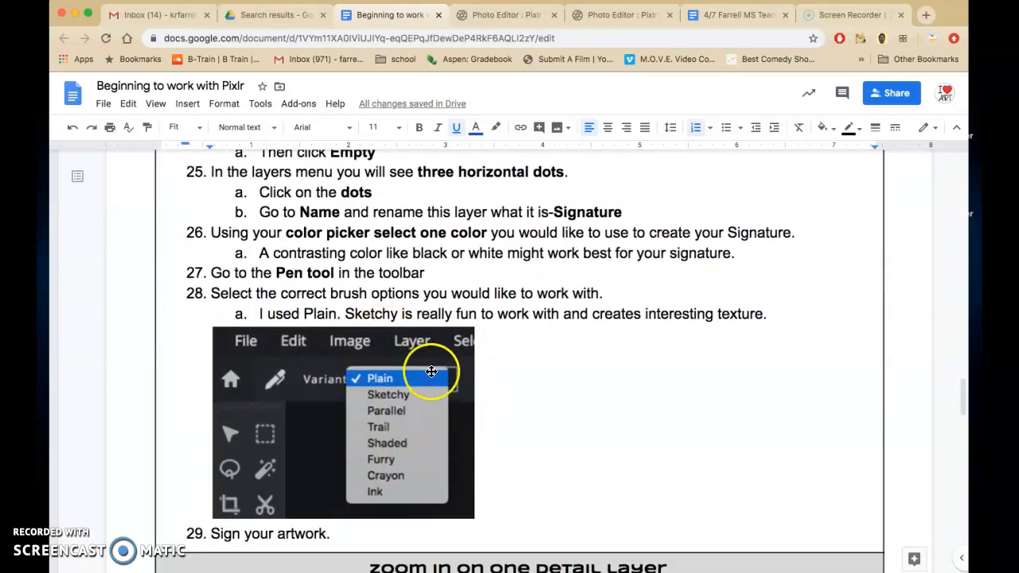
{"action": "mouse_move", "coordinate": [263, 251]}
{"action": "left_mouse_down"}
{"action": "mouse_move", "coordinate": [689, 237]}
{"action": "mouse_move", "coordinate": [706, 253]}
{"action": "mouse_move", "coordinate": [730, 253]}
{"action": "left_mouse_up"}
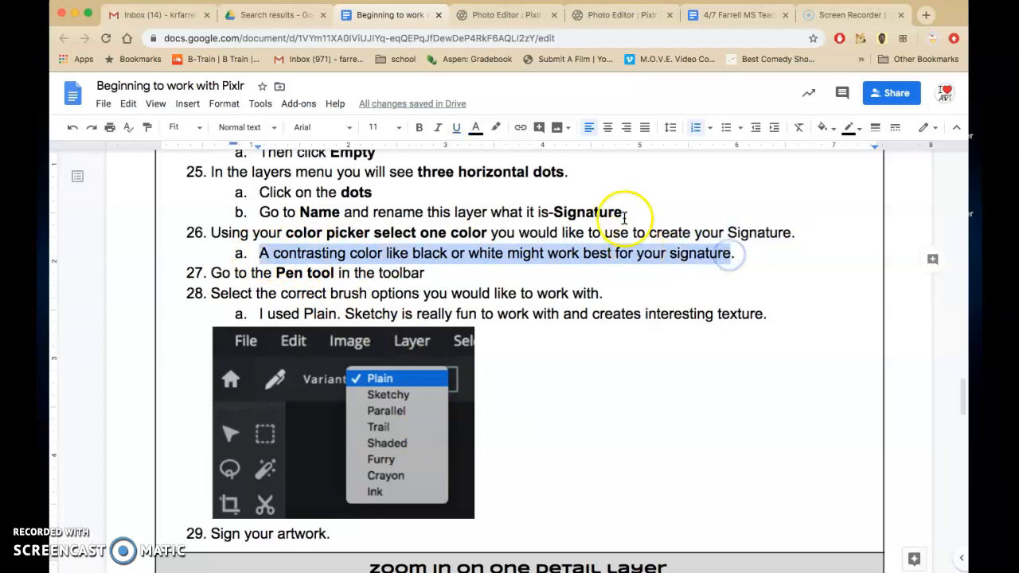
{"action": "left_click", "coordinate": [500, 23]}
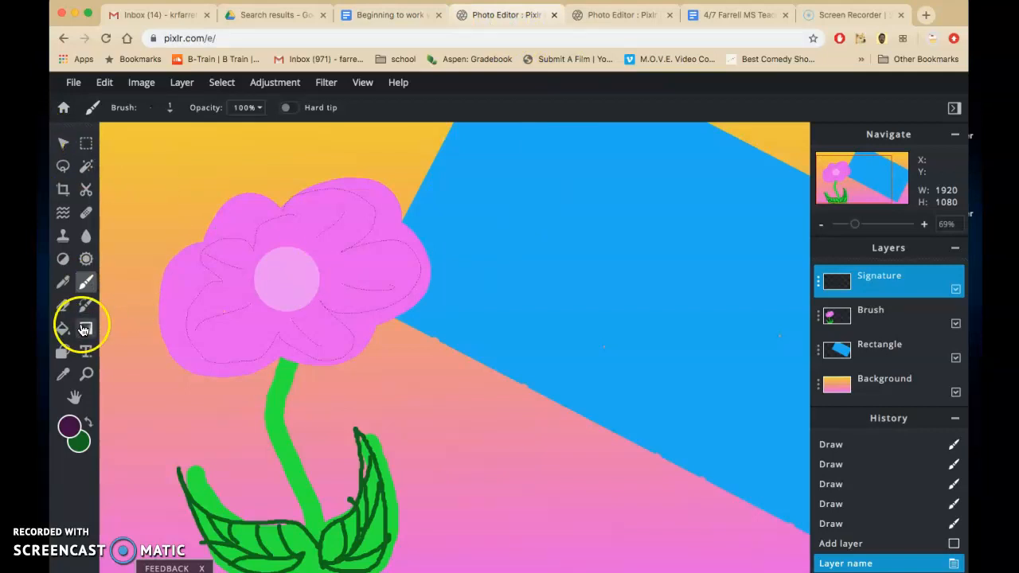
Step: Choose the Pen tool with the Sketchy variant and set the foreground colour to black
{"action": "left_click", "coordinate": [61, 283]}
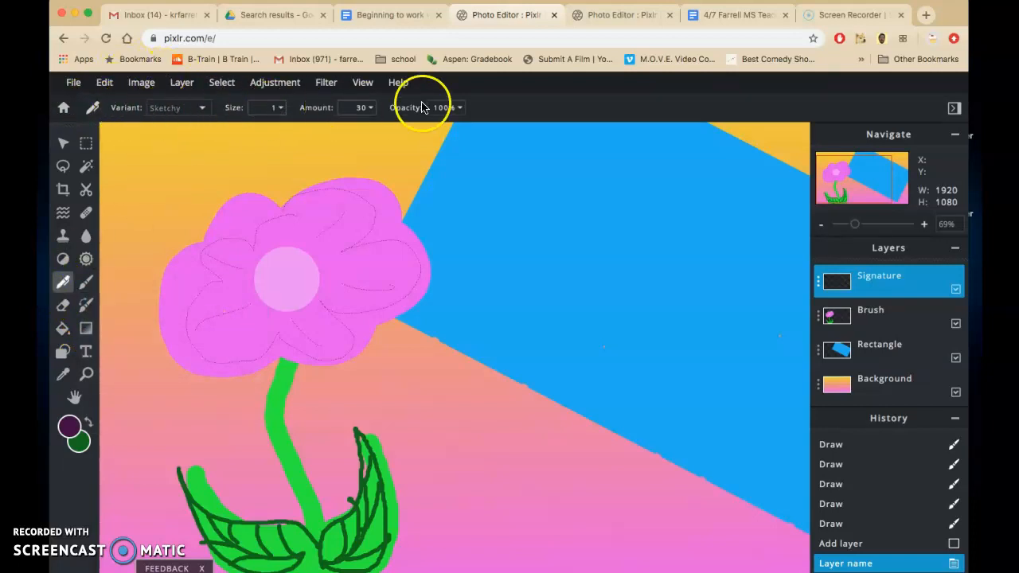
{"action": "left_click", "coordinate": [203, 107]}
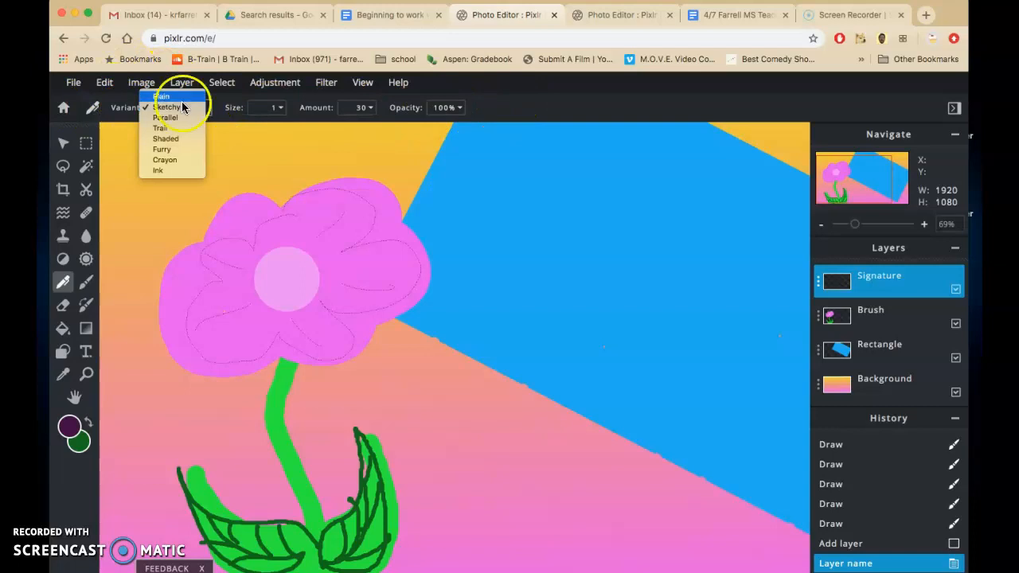
{"action": "left_click", "coordinate": [171, 109]}
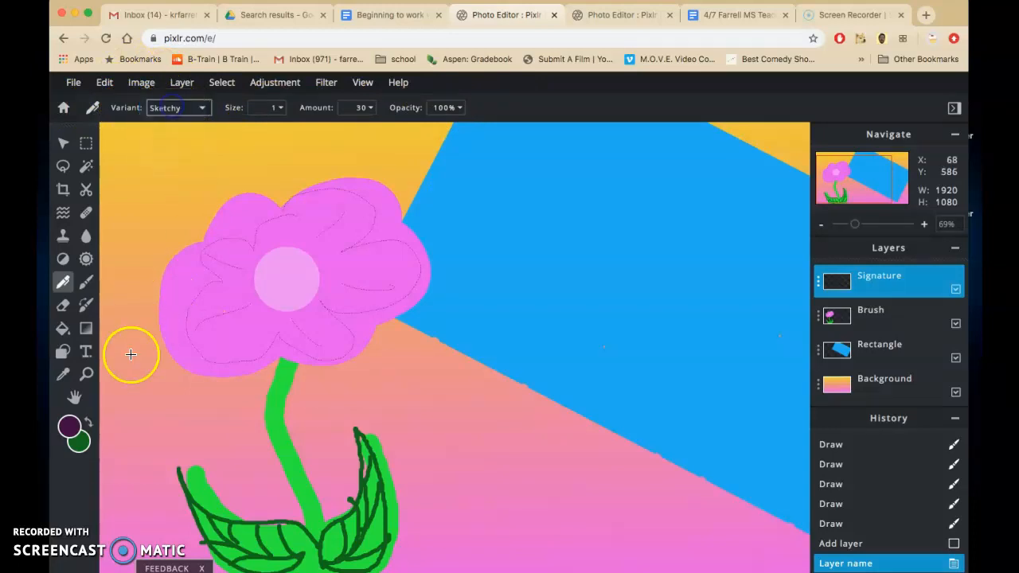
{"action": "left_click", "coordinate": [69, 428]}
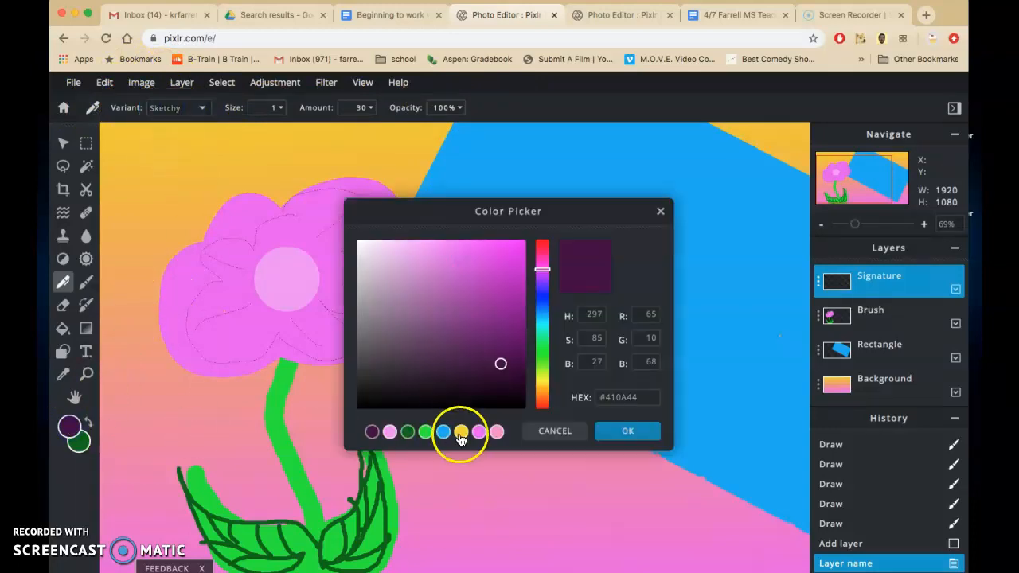
{"action": "left_click_drag", "start_coordinate": [524, 407], "coordinate": [350, 420]}
{"action": "left_click", "coordinate": [622, 440]}
Step: Sketch a black spiky-petalled flower over the blue rectangle on the Signature layer
{"action": "mouse_move", "coordinate": [518, 304]}
{"action": "left_mouse_down"}
{"action": "mouse_move", "coordinate": [524, 277]}
{"action": "mouse_move", "coordinate": [623, 228]}
{"action": "left_mouse_up"}
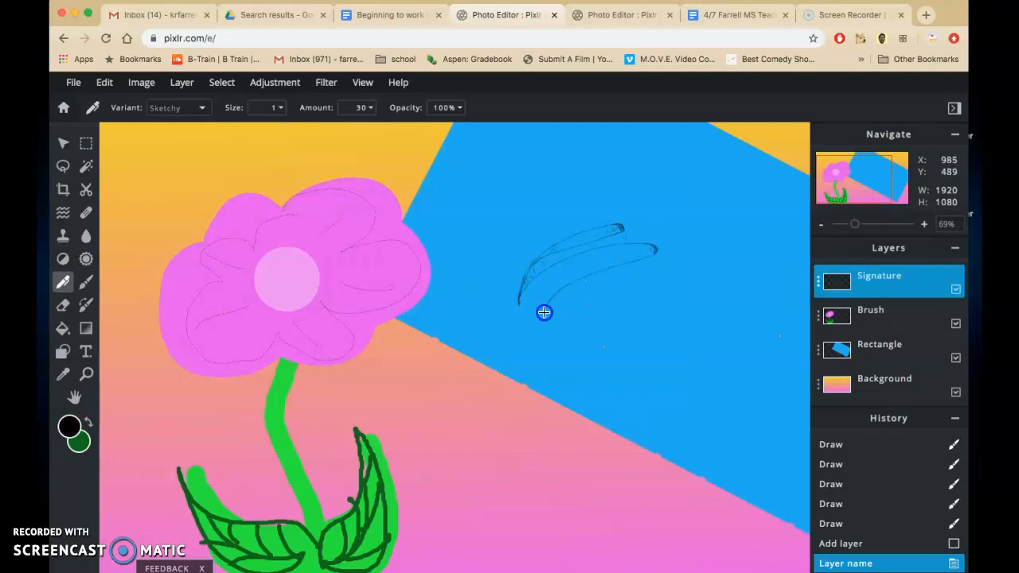
{"action": "mouse_move", "coordinate": [605, 334]}
{"action": "left_mouse_down"}
{"action": "mouse_move", "coordinate": [542, 243]}
{"action": "mouse_move", "coordinate": [614, 325]}
{"action": "mouse_move", "coordinate": [546, 270]}
{"action": "mouse_move", "coordinate": [578, 286]}
{"action": "mouse_move", "coordinate": [529, 305]}
{"action": "mouse_move", "coordinate": [549, 325]}
{"action": "mouse_move", "coordinate": [589, 306]}
{"action": "mouse_move", "coordinate": [577, 339]}
{"action": "mouse_move", "coordinate": [612, 302]}
{"action": "mouse_move", "coordinate": [646, 363]}
{"action": "left_mouse_up"}
{"action": "left_click_drag", "start_coordinate": [714, 294], "coordinate": [716, 274]}
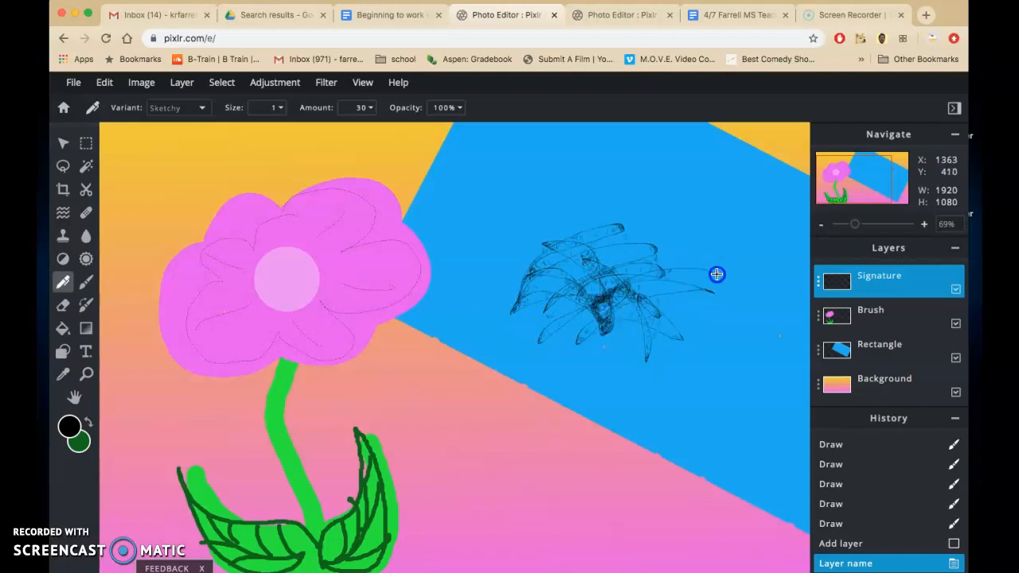
Step: Sign the artist's surname in large letters below the sketched flower and switch the pen variant to Plain
{"action": "mouse_move", "coordinate": [497, 368]}
{"action": "left_mouse_down"}
{"action": "mouse_move", "coordinate": [533, 453]}
{"action": "mouse_move", "coordinate": [542, 562]}
{"action": "left_mouse_up"}
{"action": "mouse_move", "coordinate": [548, 377]}
{"action": "left_mouse_down"}
{"action": "mouse_move", "coordinate": [496, 475]}
{"action": "mouse_move", "coordinate": [642, 499]}
{"action": "mouse_move", "coordinate": [546, 369]}
{"action": "mouse_move", "coordinate": [623, 353]}
{"action": "left_mouse_up"}
{"action": "left_click_drag", "start_coordinate": [610, 429], "coordinate": [552, 445]}
{"action": "left_click_drag", "start_coordinate": [613, 478], "coordinate": [637, 436]}
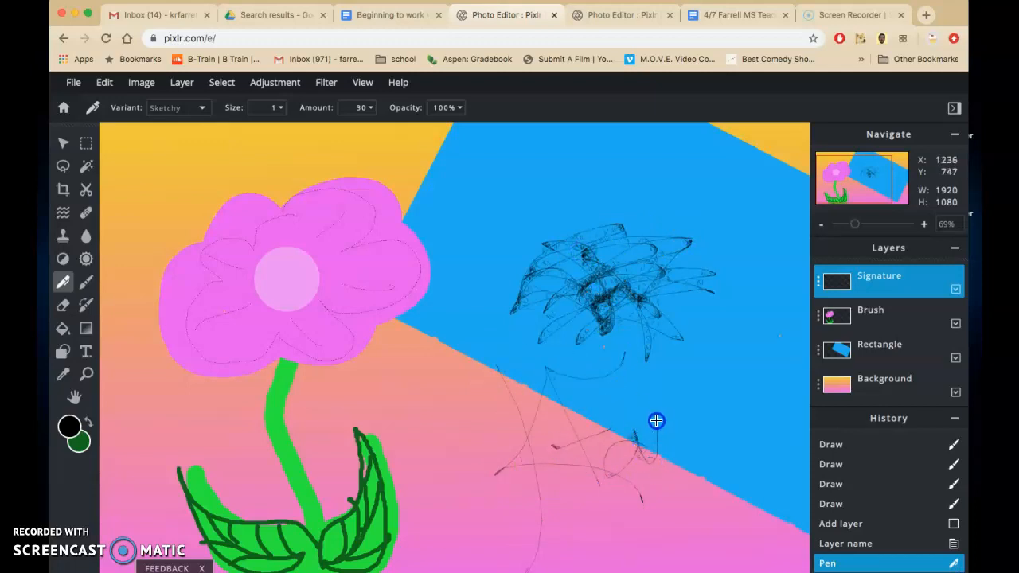
{"action": "left_click_drag", "start_coordinate": [775, 380], "coordinate": [801, 391]}
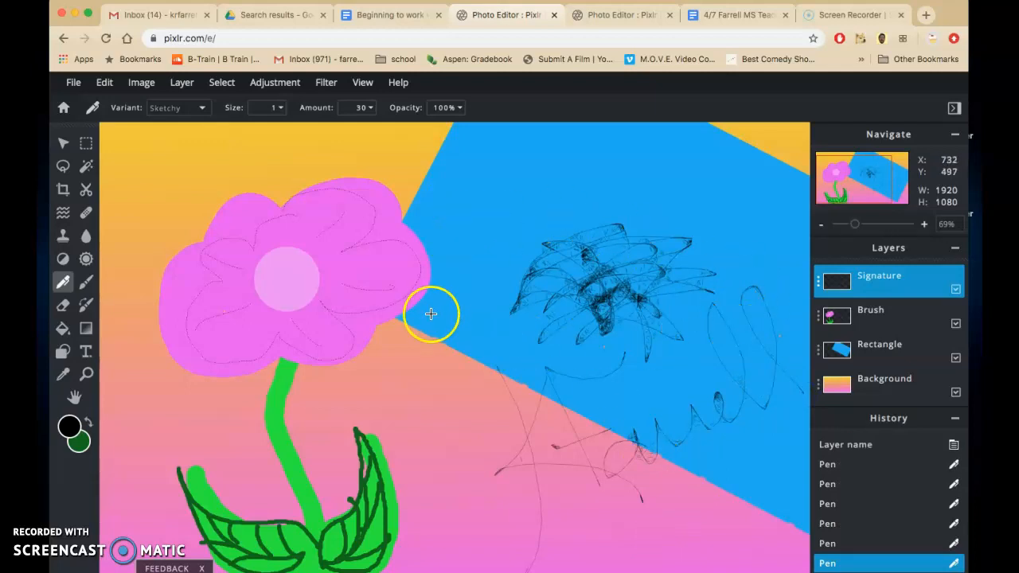
{"action": "left_click", "coordinate": [199, 108]}
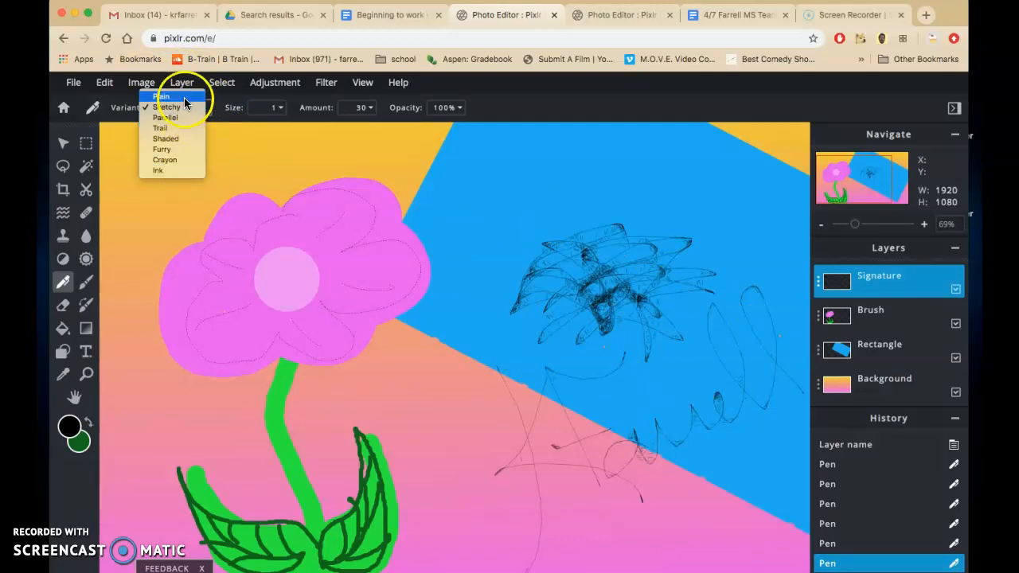
{"action": "left_click", "coordinate": [184, 97]}
Step: Scale the Signature layer down to about 353 × 400 px and move it beside the plant, at about left 660, top 680
{"action": "left_click", "coordinate": [64, 142]}
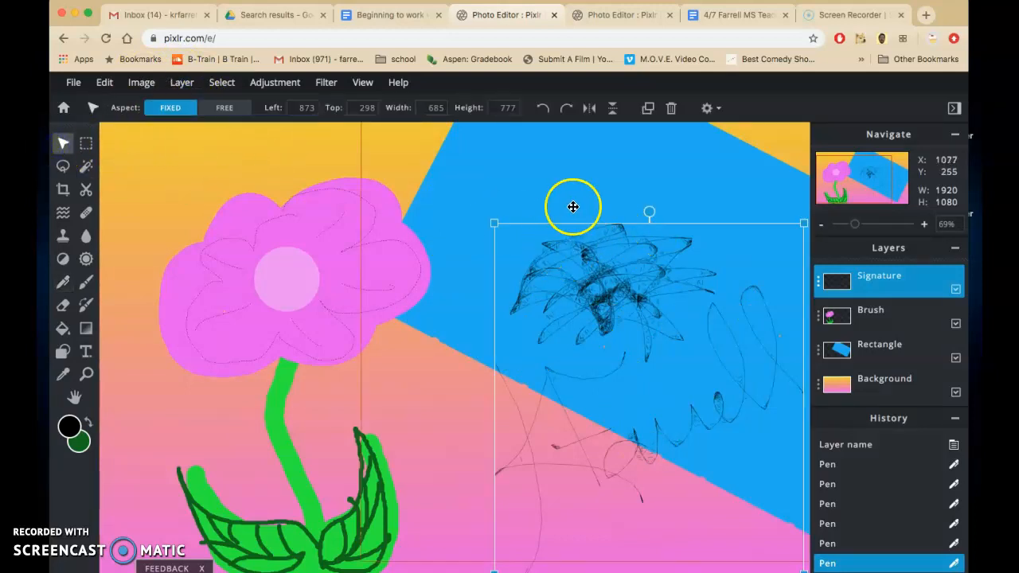
{"action": "left_click_drag", "start_coordinate": [854, 226], "coordinate": [843, 225]}
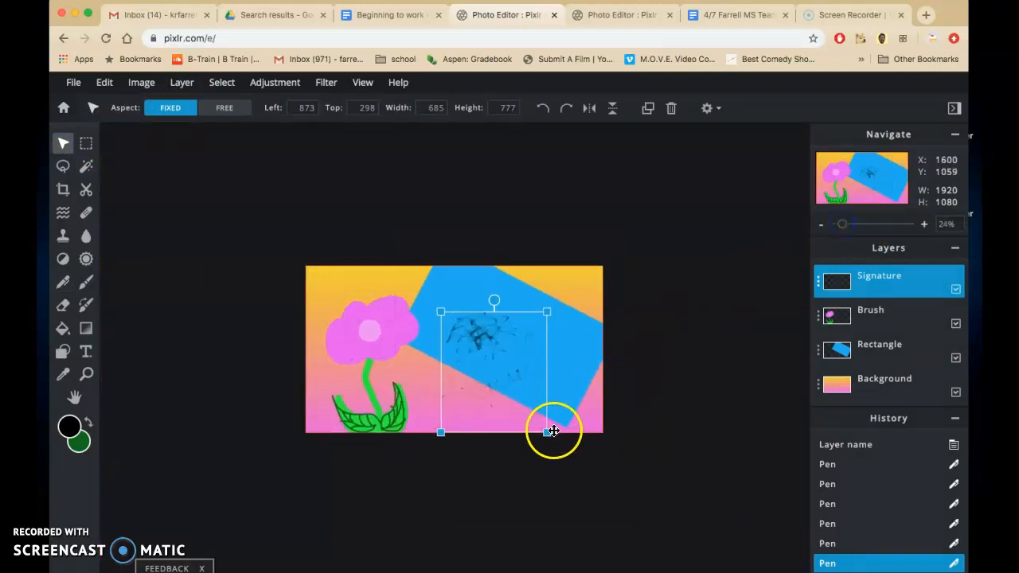
{"action": "left_click_drag", "start_coordinate": [548, 430], "coordinate": [495, 373]}
{"action": "mouse_move", "coordinate": [467, 326]}
{"action": "left_mouse_down"}
{"action": "mouse_move", "coordinate": [455, 387]}
{"action": "mouse_move", "coordinate": [436, 388]}
{"action": "mouse_move", "coordinate": [446, 364]}
{"action": "mouse_move", "coordinate": [477, 378]}
{"action": "left_mouse_up"}
{"action": "left_click", "coordinate": [461, 376]}
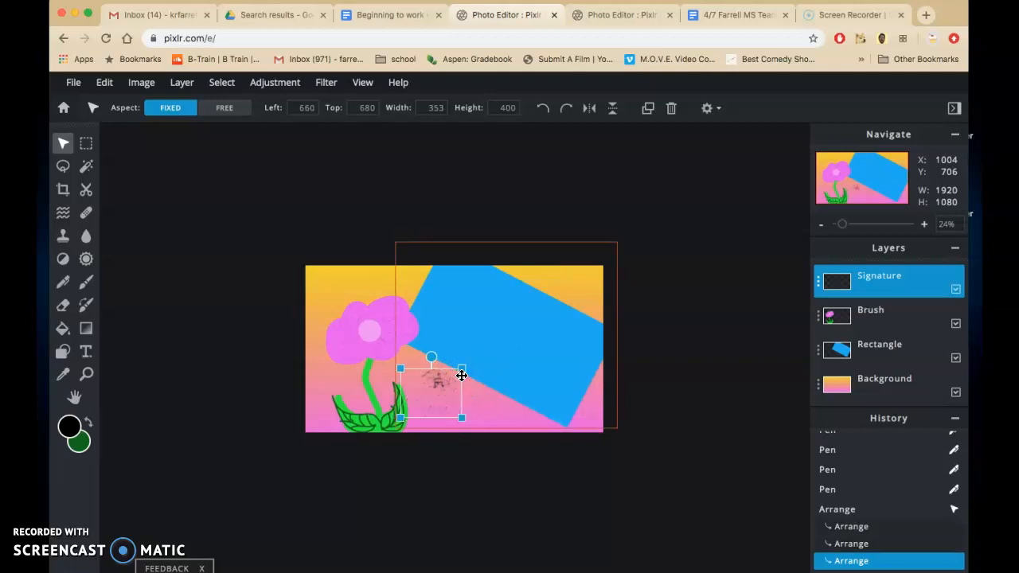
Step: Select the Background layer and review the whole composition at different magnifications
{"action": "left_click", "coordinate": [310, 284]}
{"action": "scroll", "coordinate": [310, 285], "scroll_direction": "down", "scroll_amount": 3}
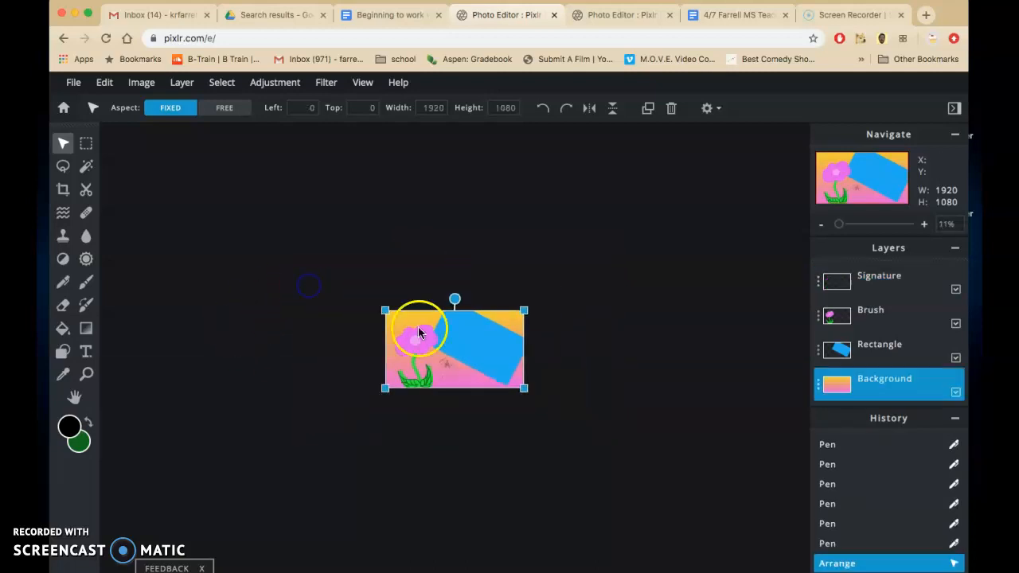
{"action": "scroll", "coordinate": [457, 311], "scroll_direction": "up", "scroll_amount": 1}
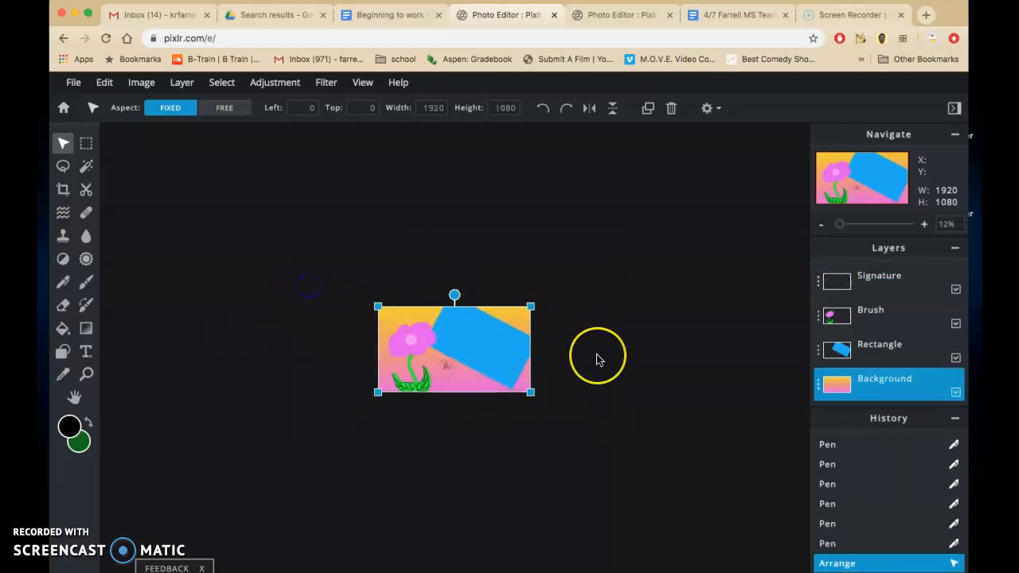
{"action": "scroll", "coordinate": [599, 360], "scroll_direction": "up", "scroll_amount": 1}
{"action": "scroll", "coordinate": [599, 360], "scroll_direction": "up", "scroll_amount": 5}
{"action": "scroll", "coordinate": [599, 360], "scroll_direction": "down", "scroll_amount": 5}
{"action": "scroll", "coordinate": [599, 360], "scroll_direction": "up", "scroll_amount": 5}
{"action": "scroll", "coordinate": [599, 360], "scroll_direction": "down", "scroll_amount": 2}
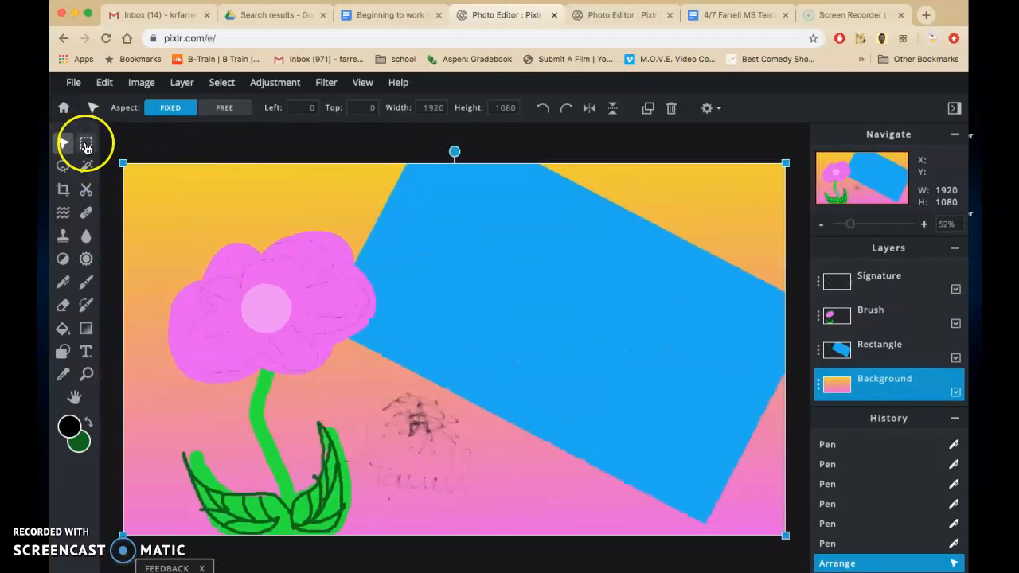
{"action": "left_click", "coordinate": [62, 305]}
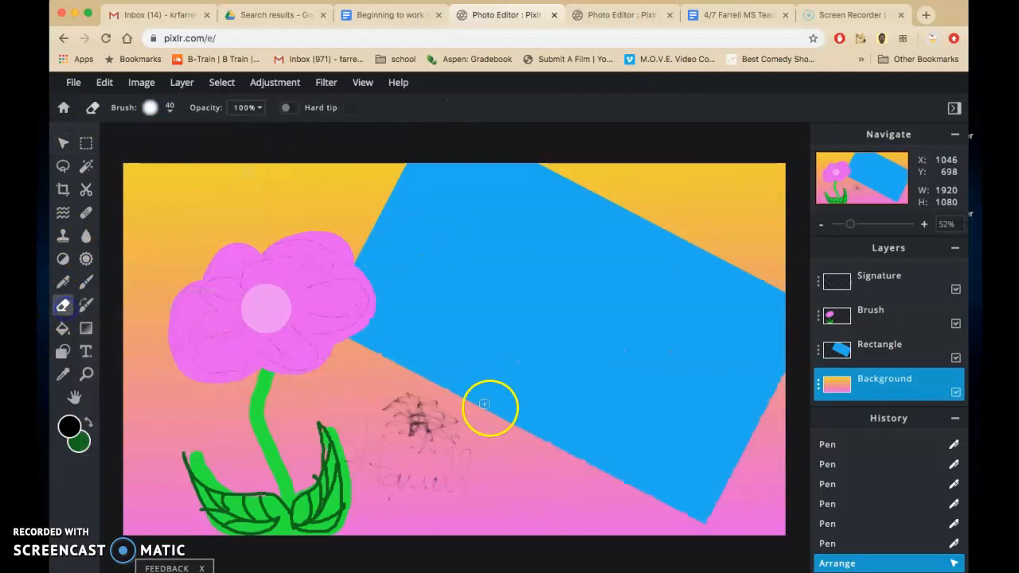
{"action": "mouse_move", "coordinate": [416, 407]}
{"action": "left_mouse_down"}
{"action": "mouse_move", "coordinate": [405, 401]}
{"action": "mouse_move", "coordinate": [448, 403]}
{"action": "left_mouse_up"}
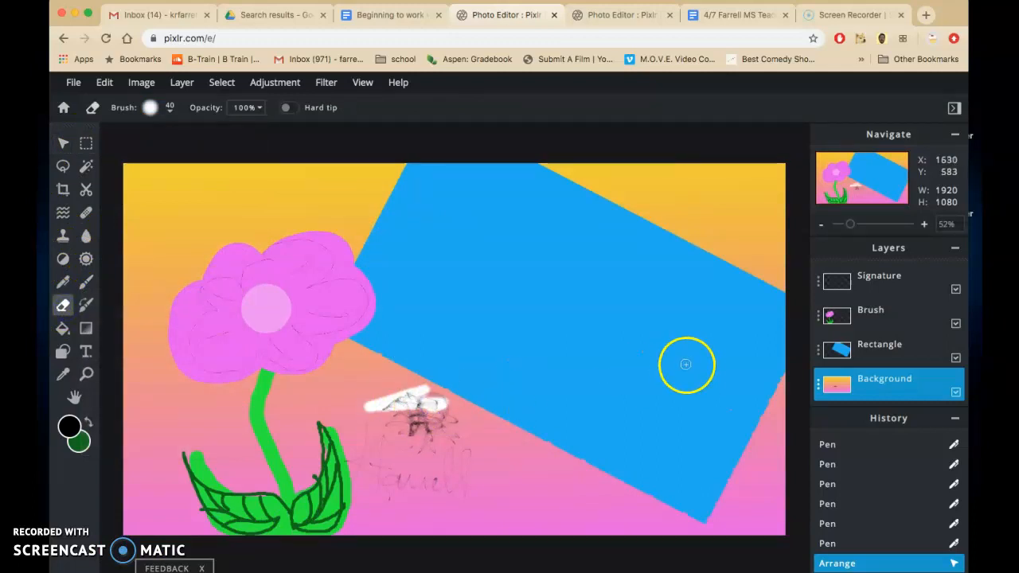
{"action": "key", "text": "ctrl+z"}
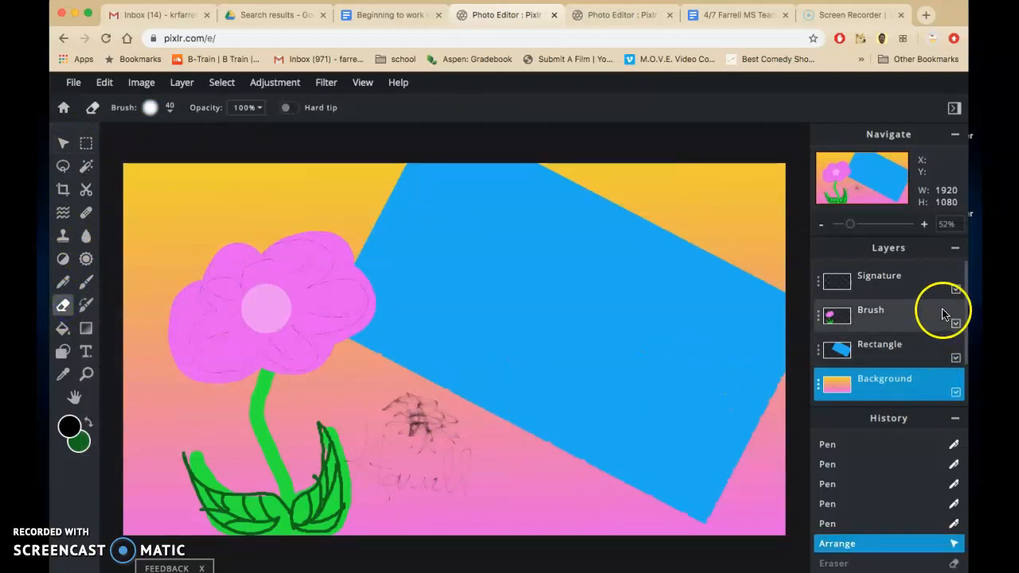
Step: Erase the sketched flower and old signature from the Signature layer using an eraser brush size of 247
{"action": "left_click", "coordinate": [887, 283]}
{"action": "mouse_move", "coordinate": [425, 416]}
{"action": "left_mouse_down"}
{"action": "mouse_move", "coordinate": [448, 453]}
{"action": "mouse_move", "coordinate": [462, 428]}
{"action": "left_mouse_up"}
{"action": "left_click", "coordinate": [170, 107]}
{"action": "left_click_drag", "start_coordinate": [163, 159], "coordinate": [186, 158]}
{"action": "left_click", "coordinate": [417, 467]}
{"action": "mouse_move", "coordinate": [455, 465]}
{"action": "left_mouse_down"}
{"action": "mouse_move", "coordinate": [390, 409]}
{"action": "mouse_move", "coordinate": [430, 488]}
{"action": "left_mouse_up"}
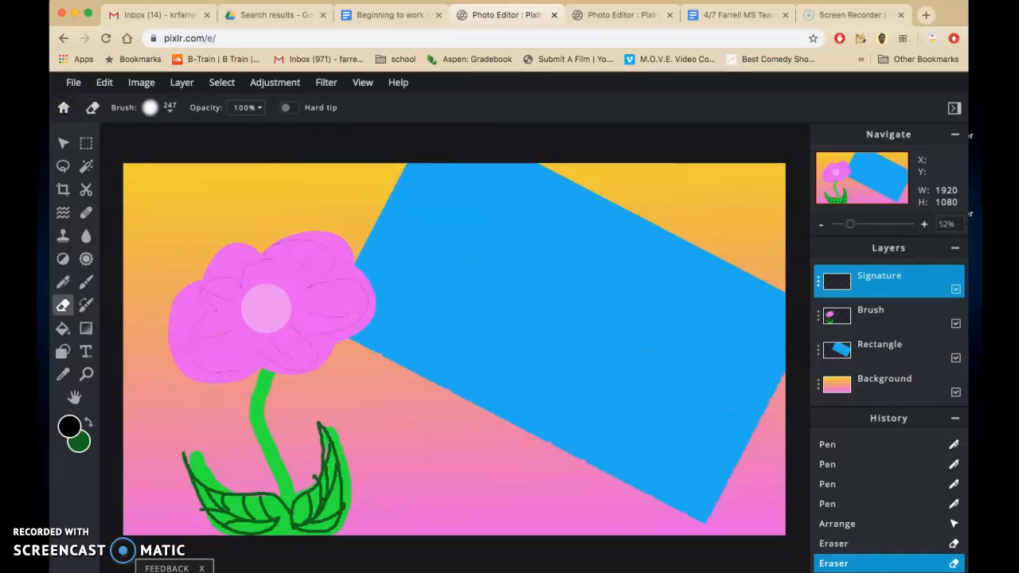
Step: Set the pen size to 7 and sign the artist's name in black beside the plant's leaves on the Signature layer
{"action": "left_click", "coordinate": [64, 282]}
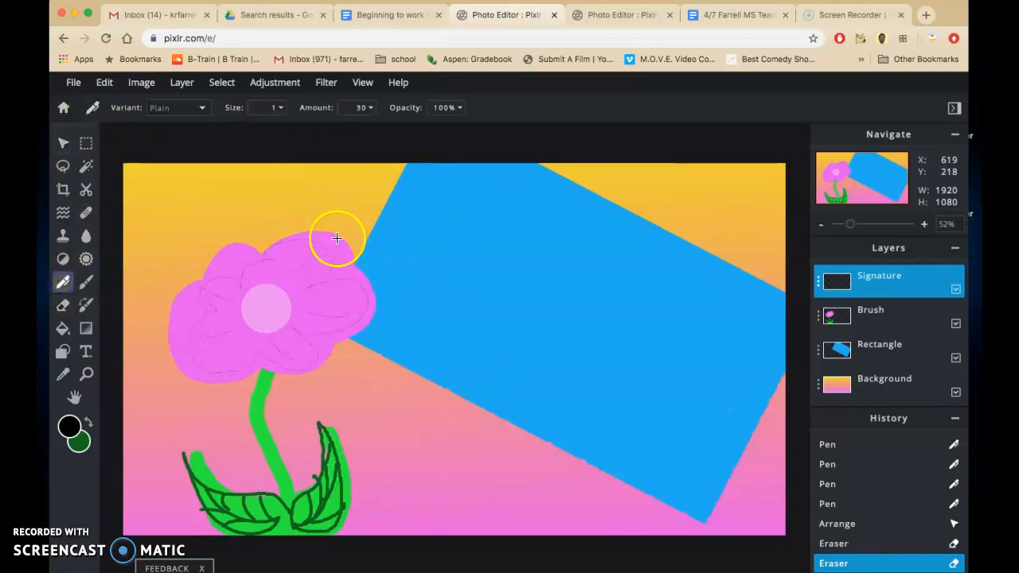
{"action": "left_click", "coordinate": [276, 108]}
{"action": "left_click_drag", "start_coordinate": [172, 130], "coordinate": [187, 130]}
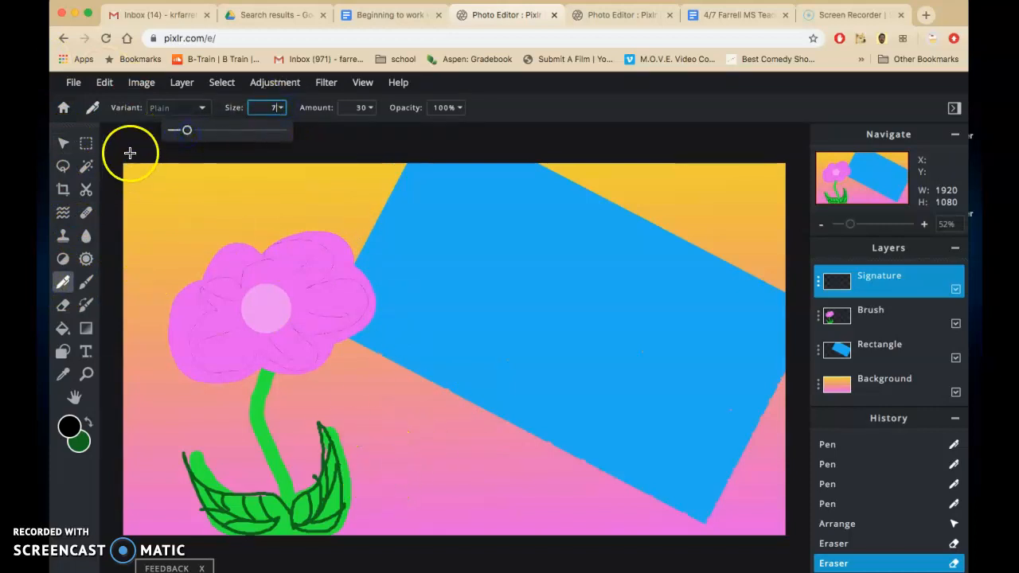
{"action": "mouse_move", "coordinate": [371, 465]}
{"action": "left_mouse_down"}
{"action": "mouse_move", "coordinate": [379, 514]}
{"action": "mouse_move", "coordinate": [382, 482]}
{"action": "mouse_move", "coordinate": [373, 497]}
{"action": "mouse_move", "coordinate": [397, 525]}
{"action": "mouse_move", "coordinate": [391, 483]}
{"action": "mouse_move", "coordinate": [406, 475]}
{"action": "mouse_move", "coordinate": [387, 484]}
{"action": "mouse_move", "coordinate": [404, 486]}
{"action": "mouse_move", "coordinate": [400, 503]}
{"action": "mouse_move", "coordinate": [413, 507]}
{"action": "mouse_move", "coordinate": [432, 489]}
{"action": "mouse_move", "coordinate": [446, 504]}
{"action": "mouse_move", "coordinate": [449, 470]}
{"action": "mouse_move", "coordinate": [451, 499]}
{"action": "mouse_move", "coordinate": [469, 473]}
{"action": "mouse_move", "coordinate": [472, 510]}
{"action": "left_mouse_up"}
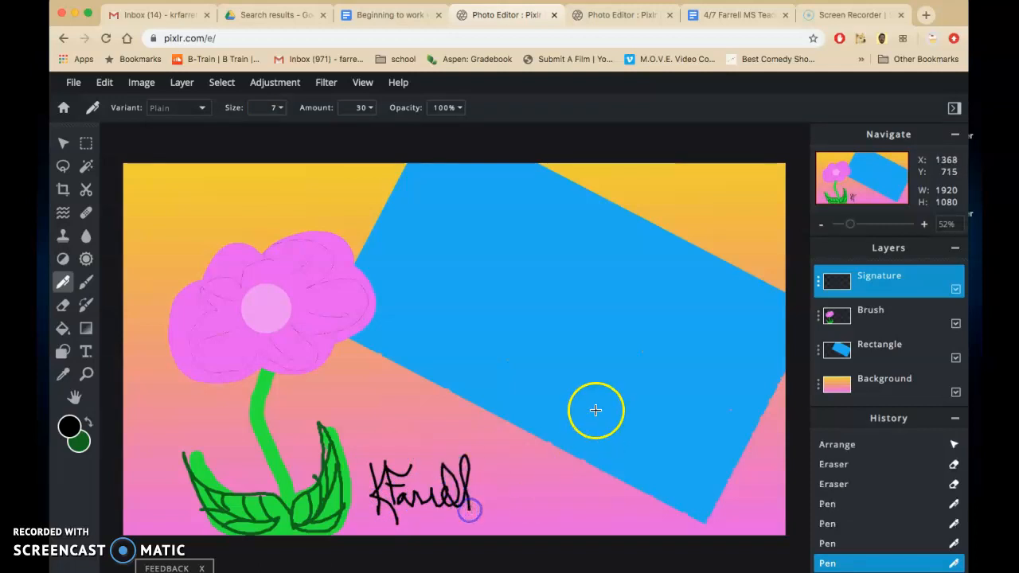
{"action": "left_click_drag", "start_coordinate": [283, 454], "coordinate": [310, 452]}
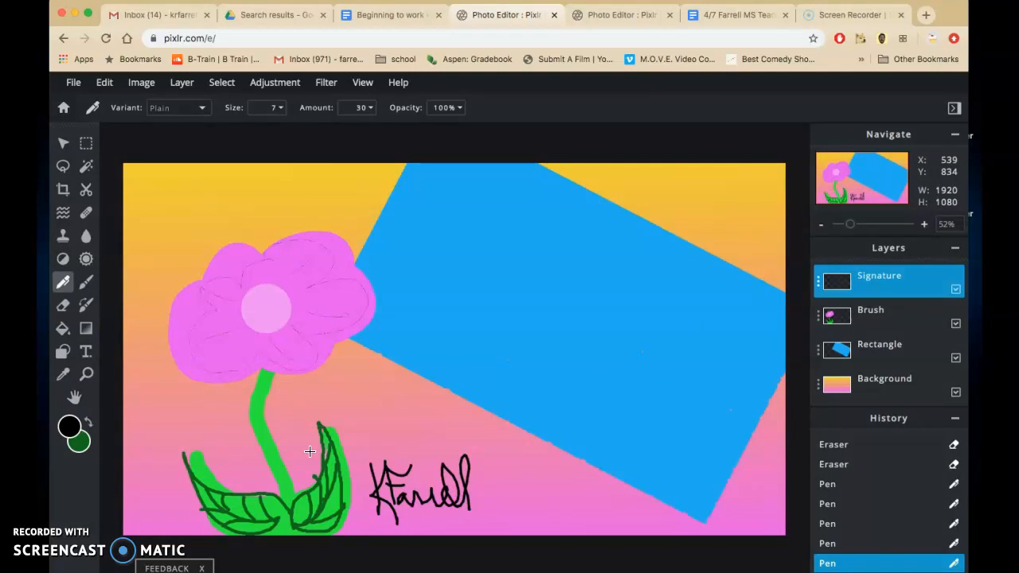
{"action": "scroll", "coordinate": [387, 444], "scroll_direction": "down", "scroll_amount": 5}
{"action": "scroll", "coordinate": [387, 444], "scroll_direction": "up", "scroll_amount": 6}
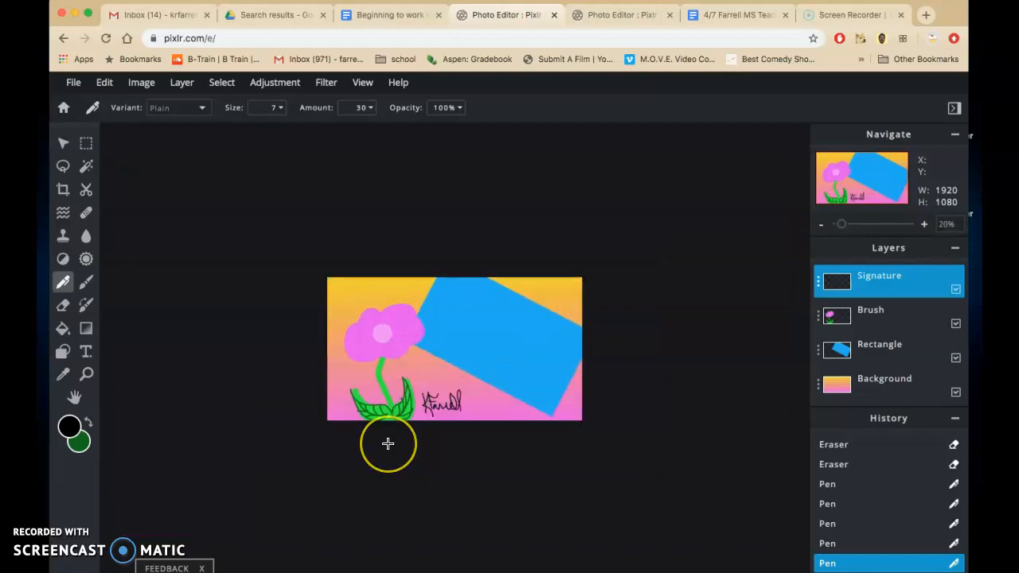
{"action": "scroll", "coordinate": [387, 443], "scroll_direction": "down", "scroll_amount": 4}
{"action": "scroll", "coordinate": [387, 443], "scroll_direction": "up", "scroll_amount": 1}
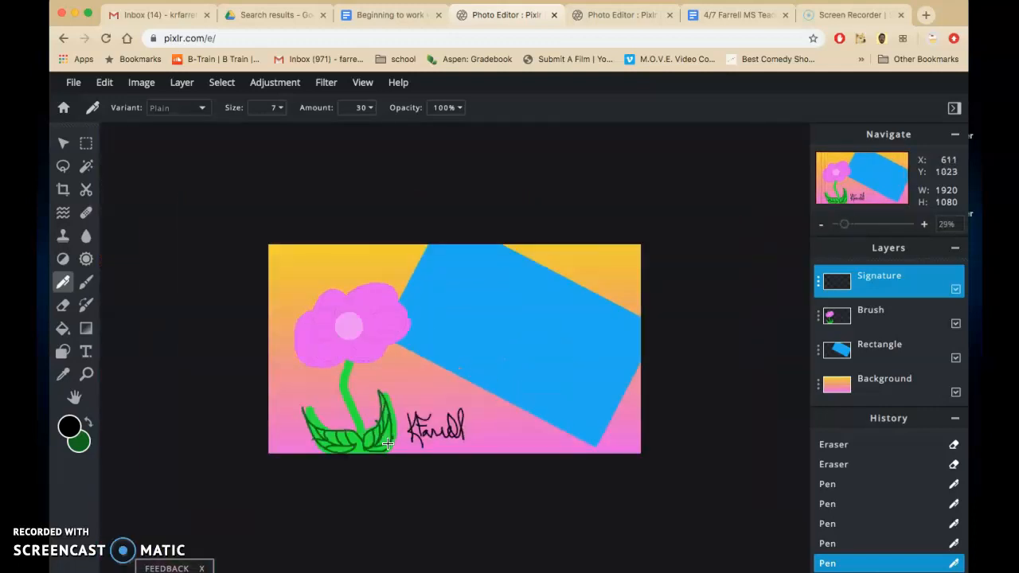